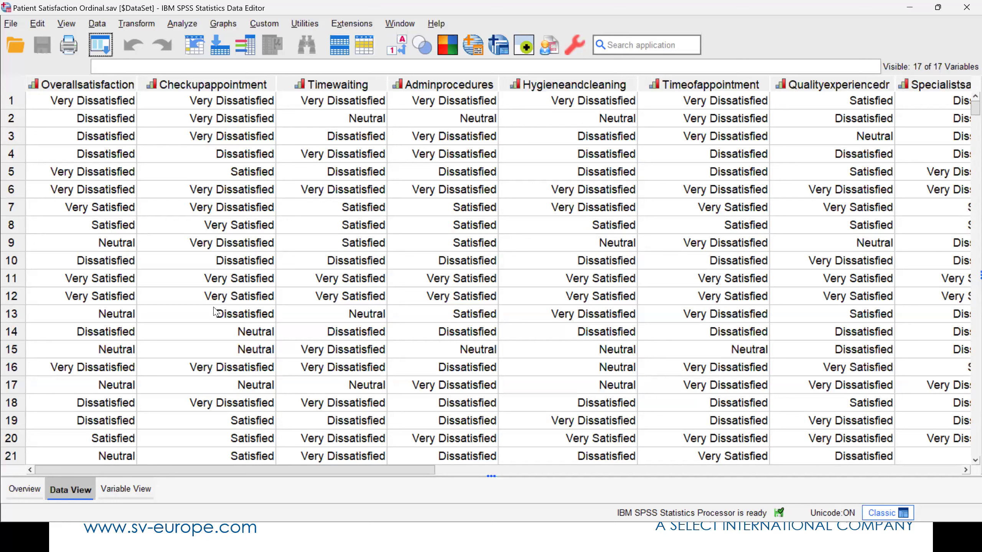
- Inspect the last case in the Overallsatisfaction column, then return to the first case
left_click(77, 143)
key("ctrl+Down")
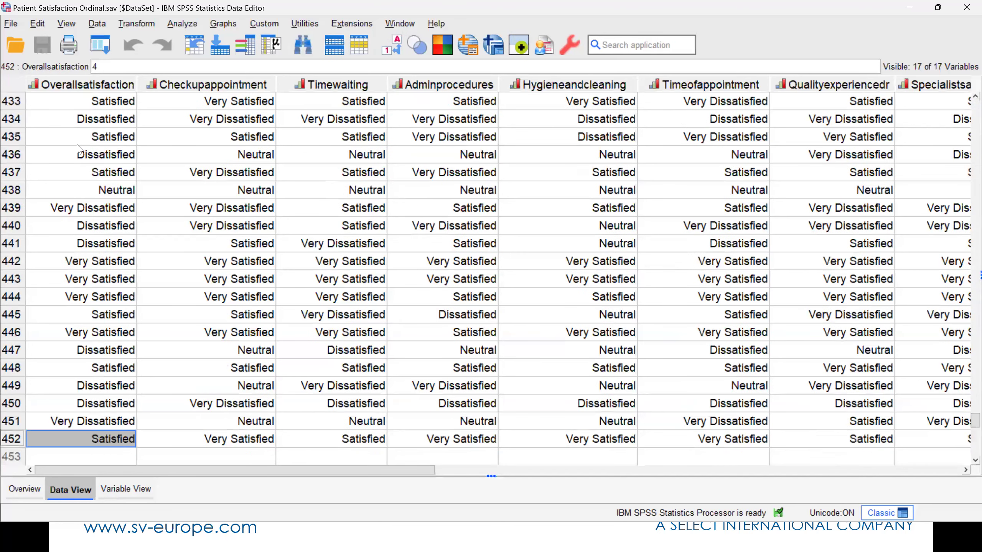
key("ctrl+Up")
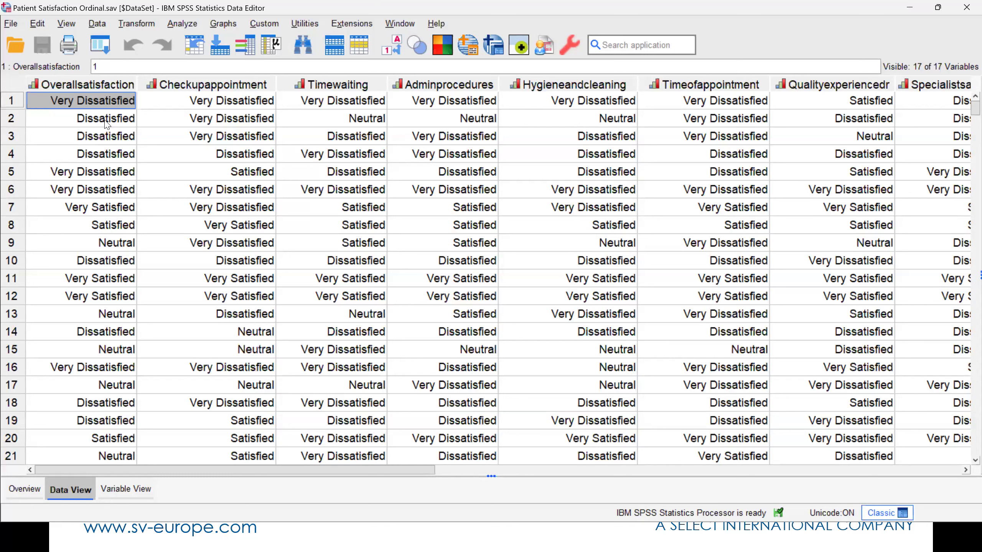
- Generate descriptive statistics for the Overallsatisfaction variable and return to the dataset
right_click(92, 107)
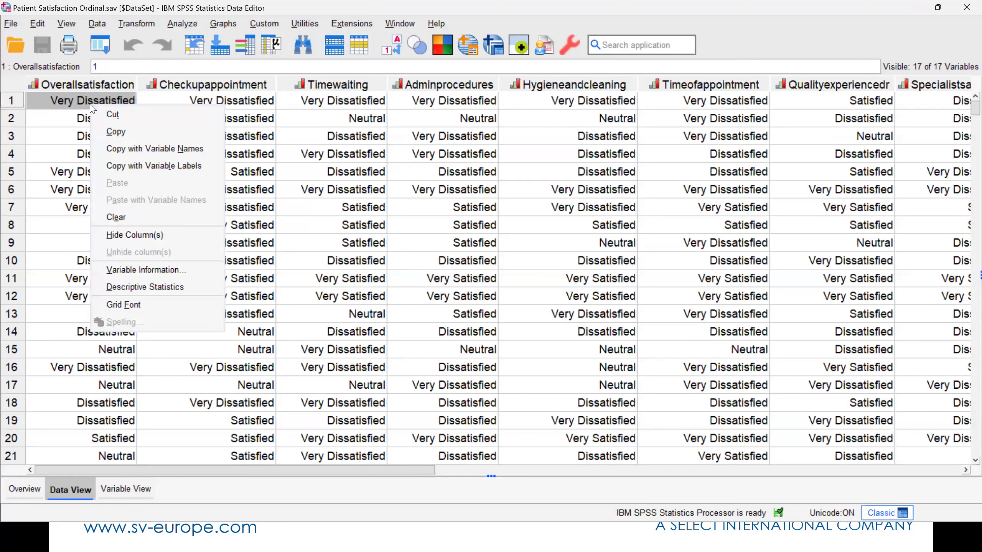
left_click(146, 288)
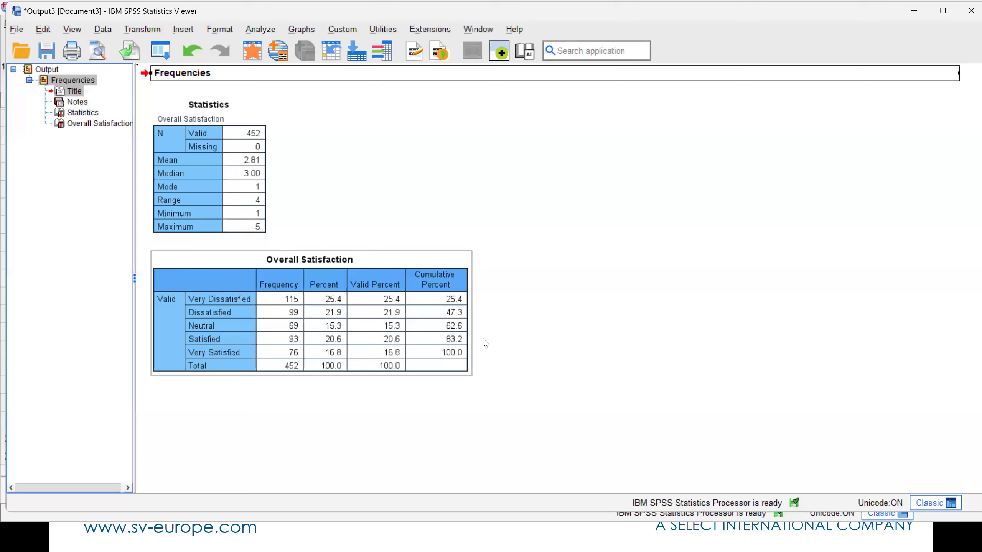
left_click(253, 51)
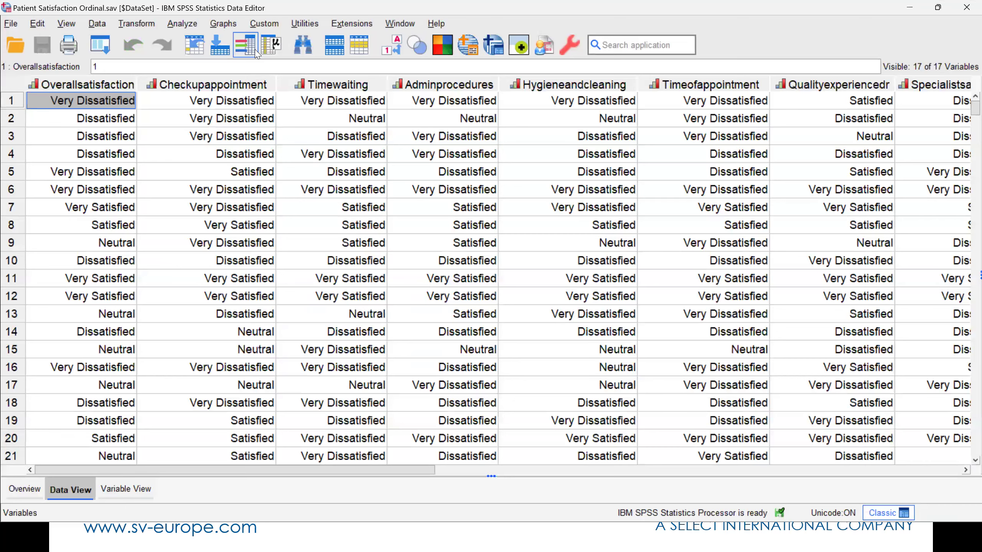
- Look through the remaining variables, widen the Label column in the variable definitions, and return to the case data
left_click_drag(328, 472, 220, 473)
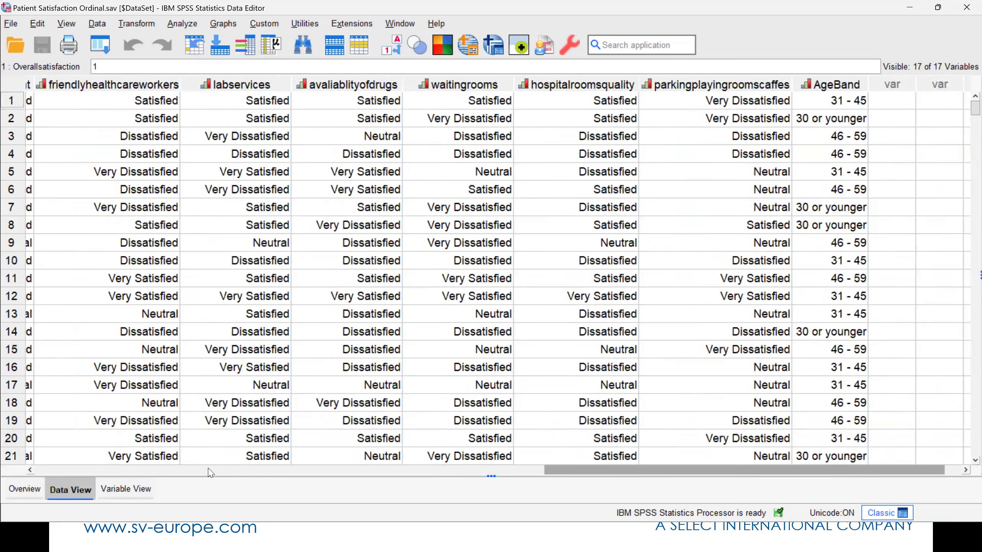
left_click(109, 491)
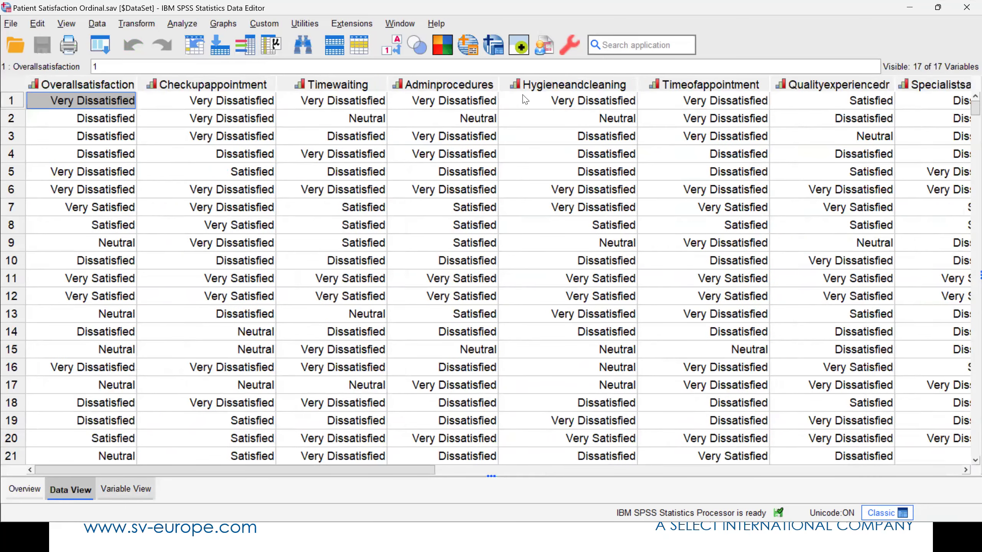
left_click_drag(504, 67, 597, 67)
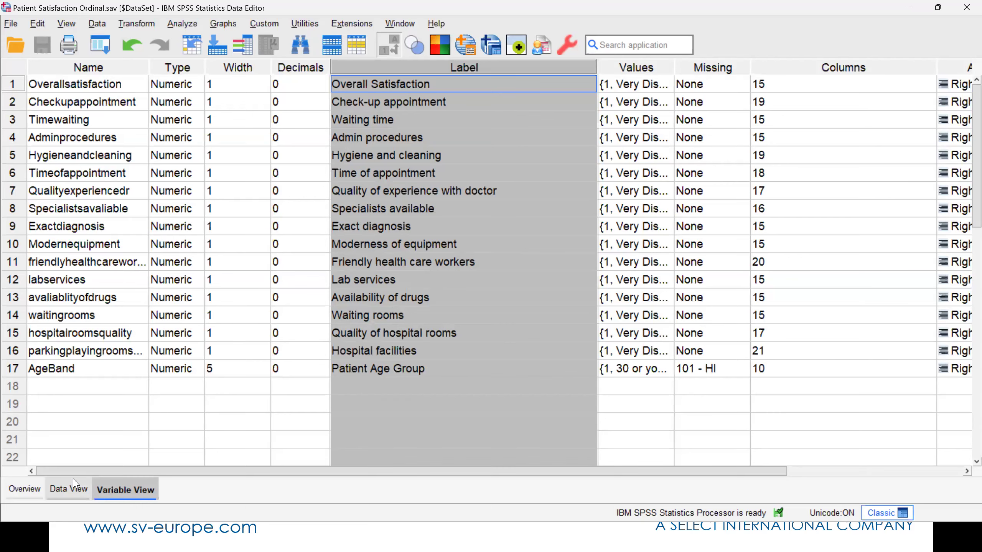
left_click(70, 489)
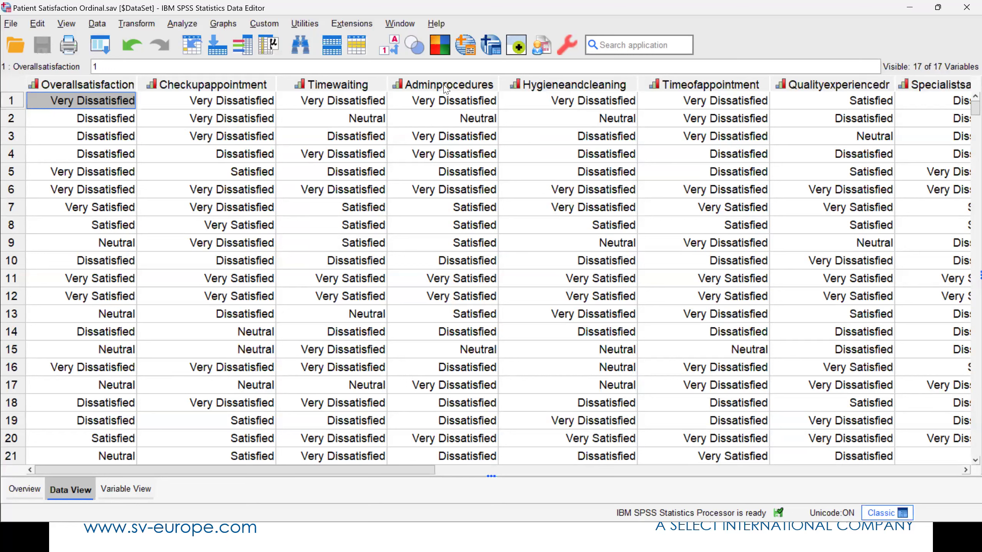
mouse_move(445, 89)
mouse_move(81, 88)
key("XF86AudioMute")
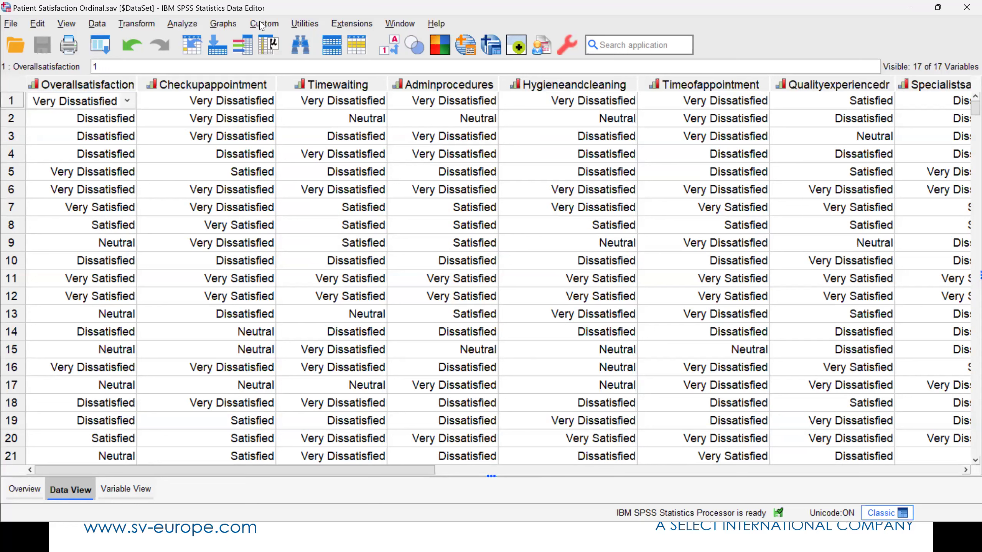
- Run a Crosstabs analysis with Patient Age Group as the row variable and Overall Satisfaction as the column variable
left_click(261, 26)
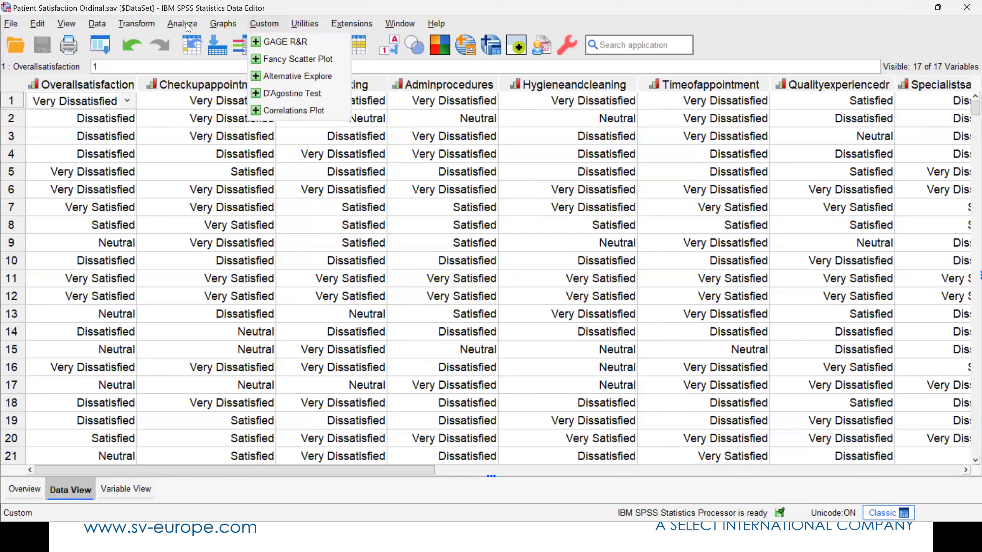
mouse_move(187, 27)
mouse_move(226, 74)
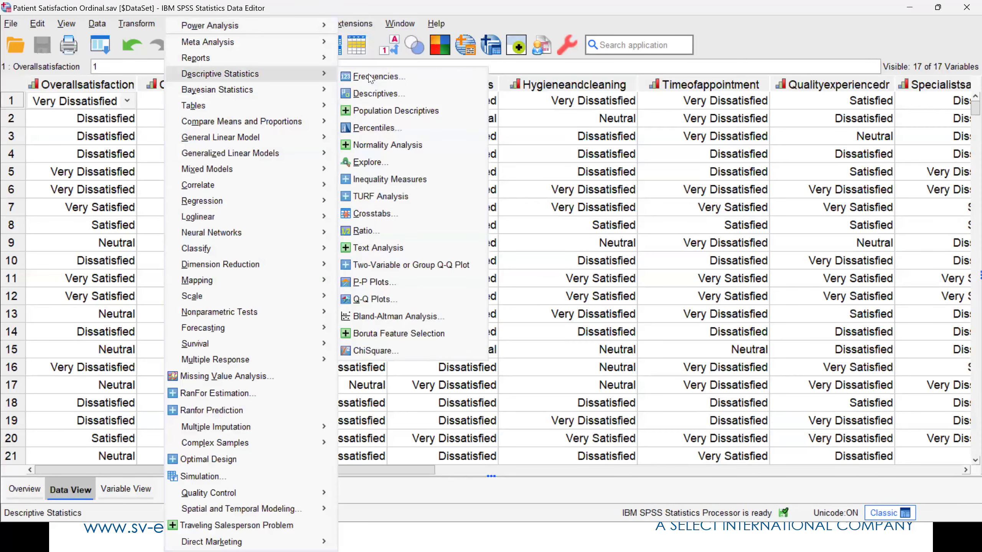
left_click(367, 216)
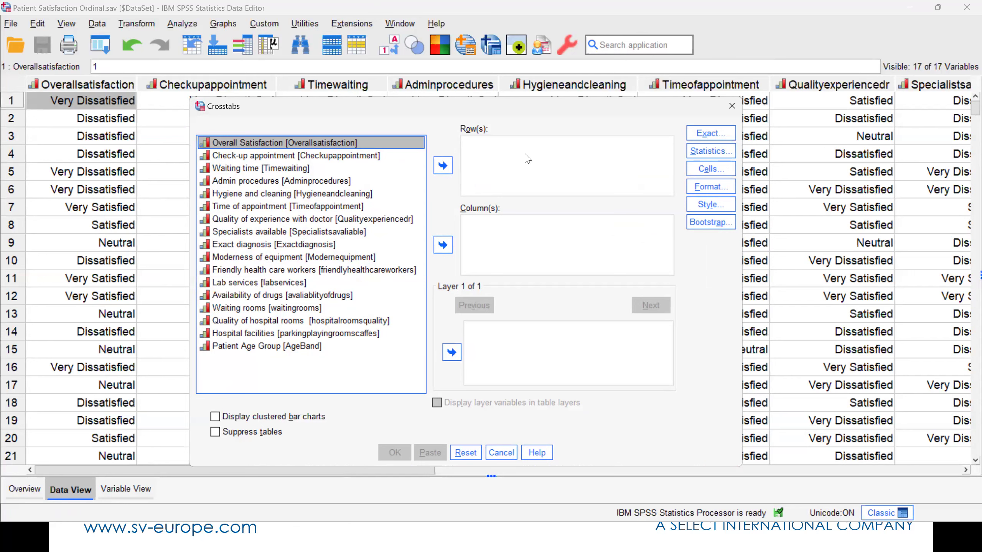
key("End")
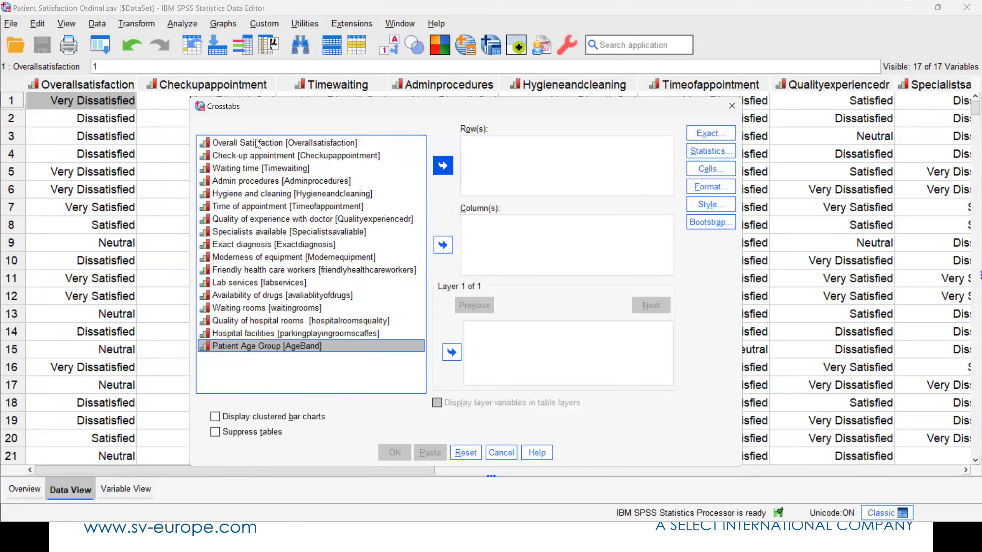
left_click(443, 165)
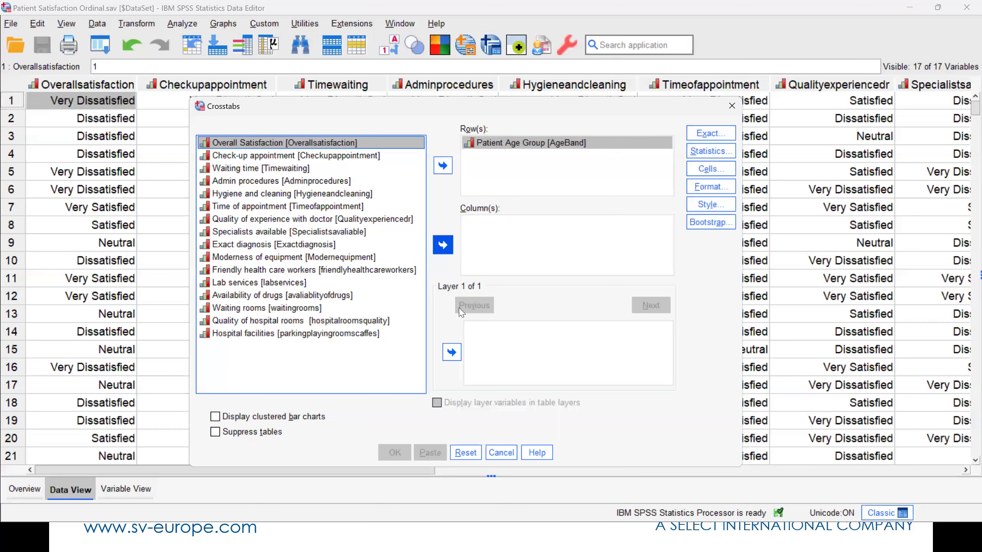
left_click(442, 245)
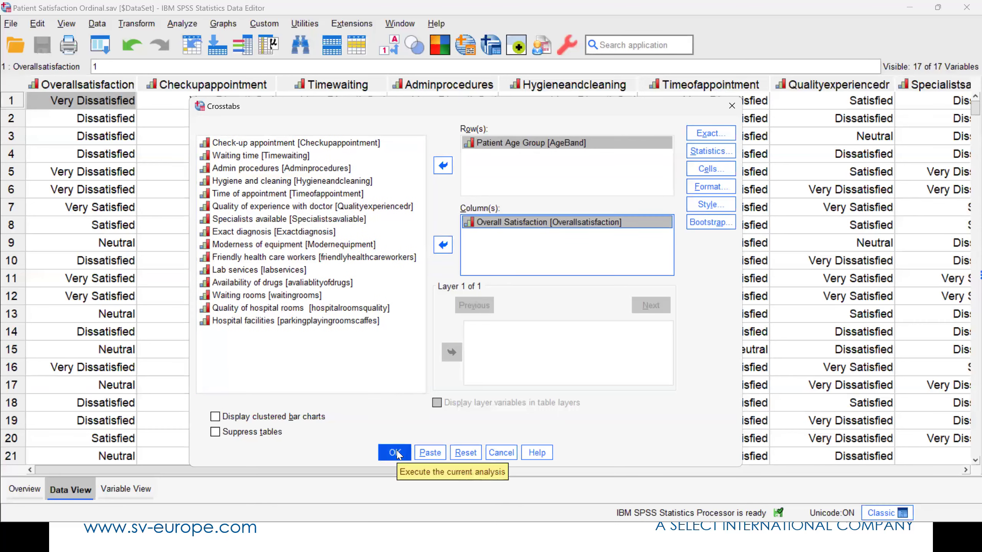
left_click(395, 453)
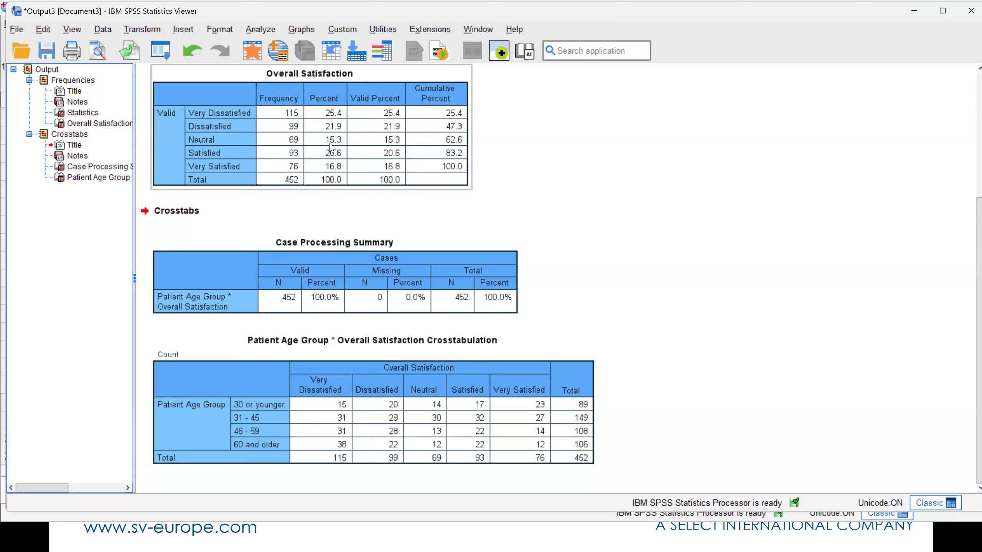
- Rerun the Crosstabs analysis with row percentages added to the cells and view the resulting table
left_click(160, 50)
left_click(167, 74)
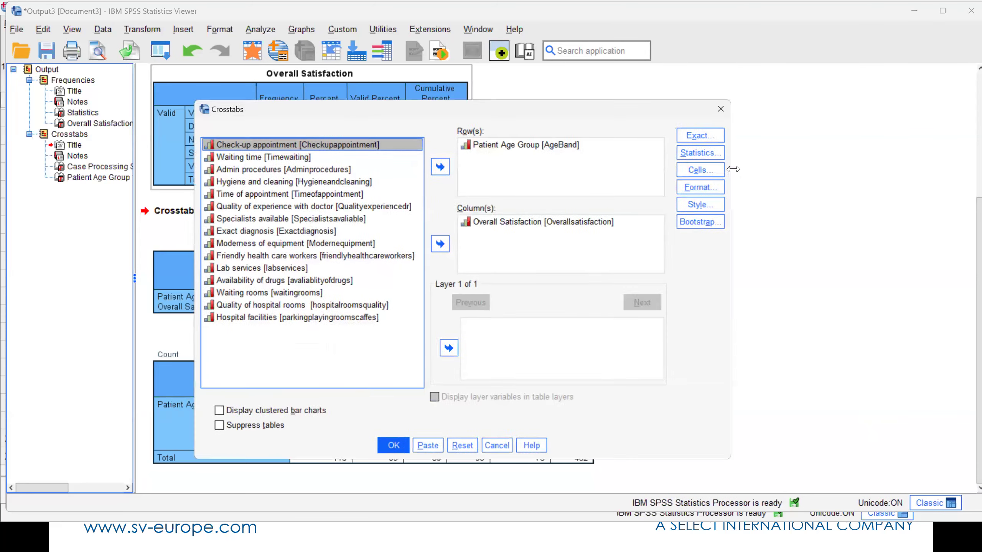
left_click(705, 170)
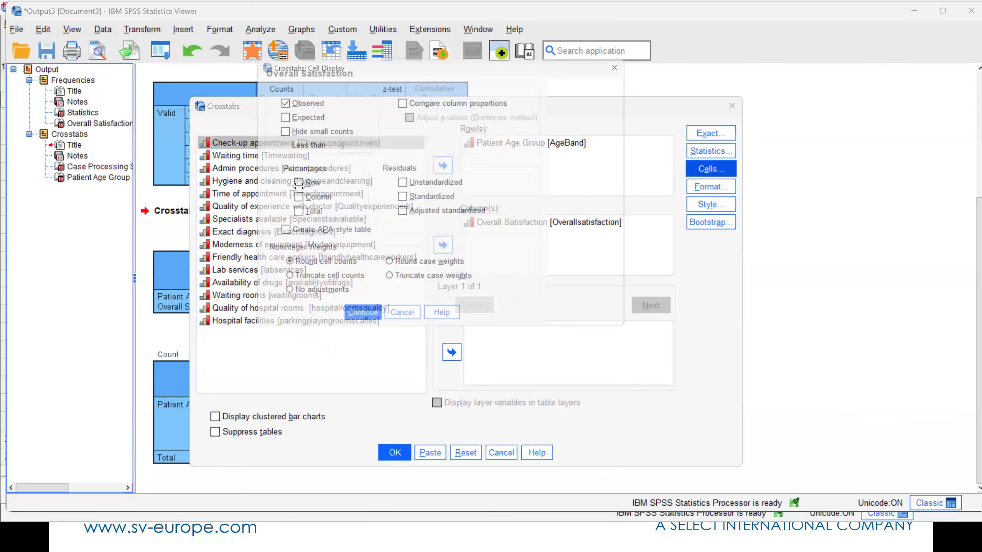
left_click(409, 326)
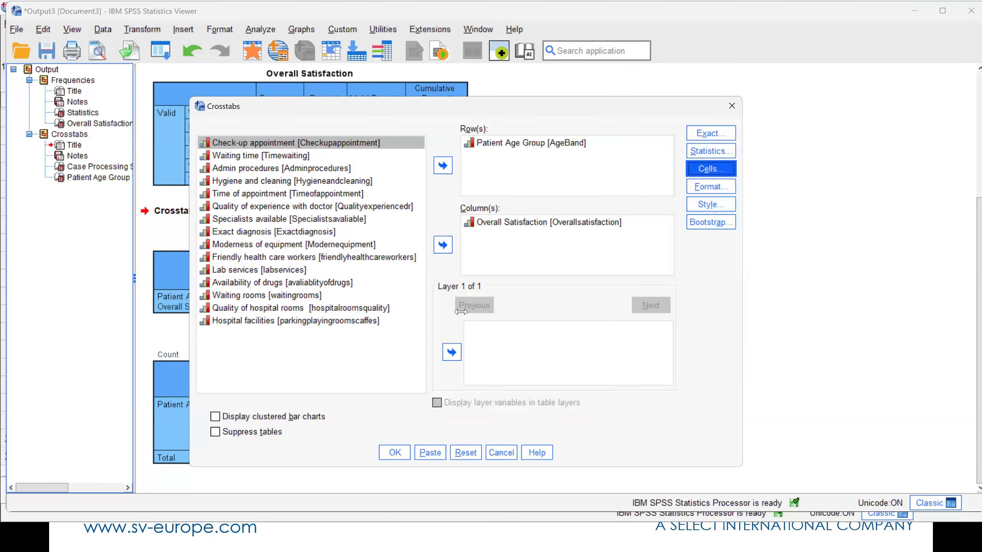
left_click(400, 449)
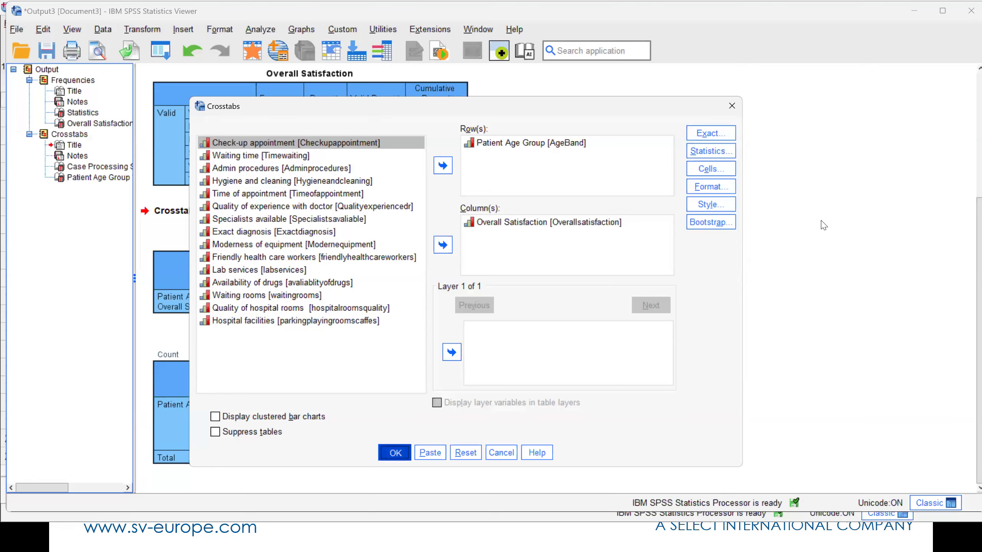
scroll(822, 226, "down", 1)
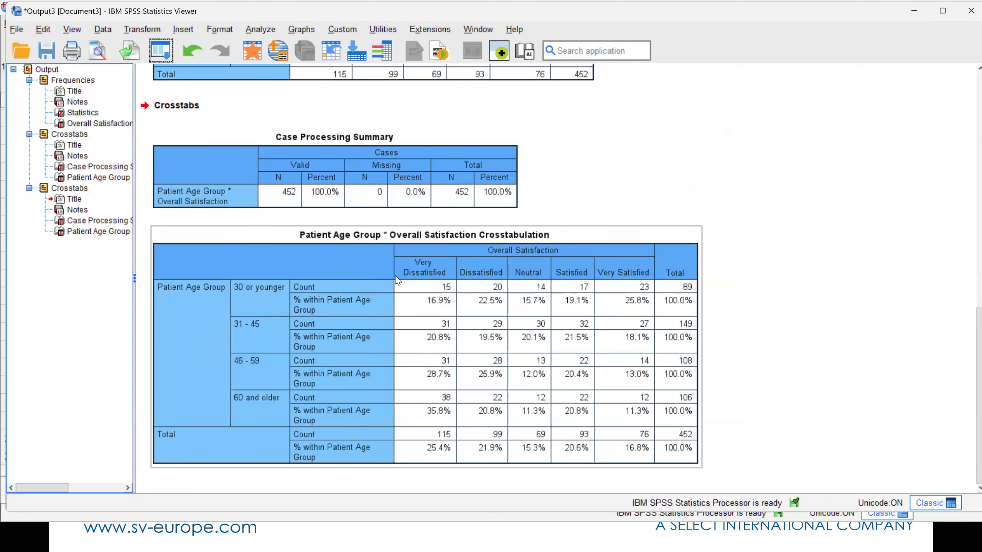
- Edit the percentage crosstabulation, widening its statistics label column so each label fits on one line
left_click(385, 302)
double_click(419, 228)
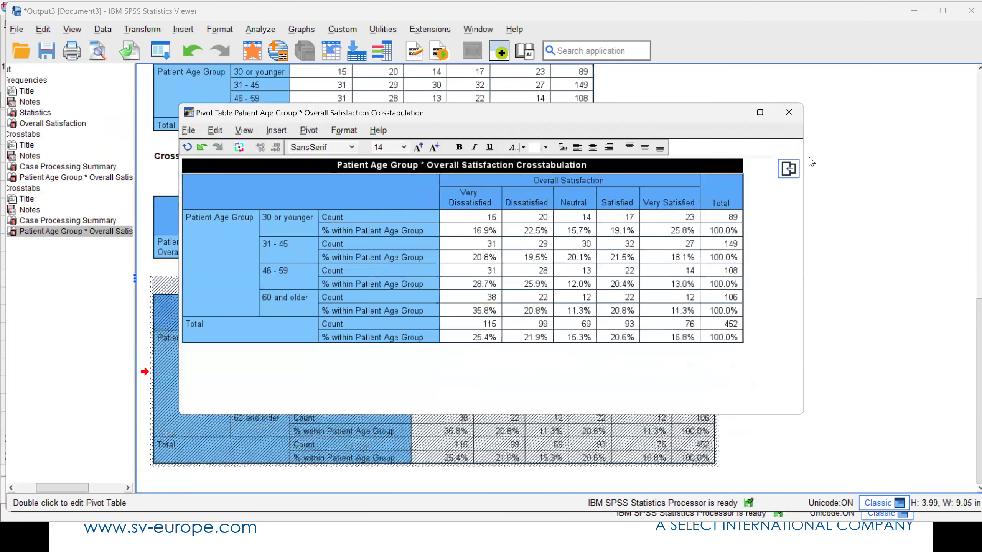
left_click(959, 369)
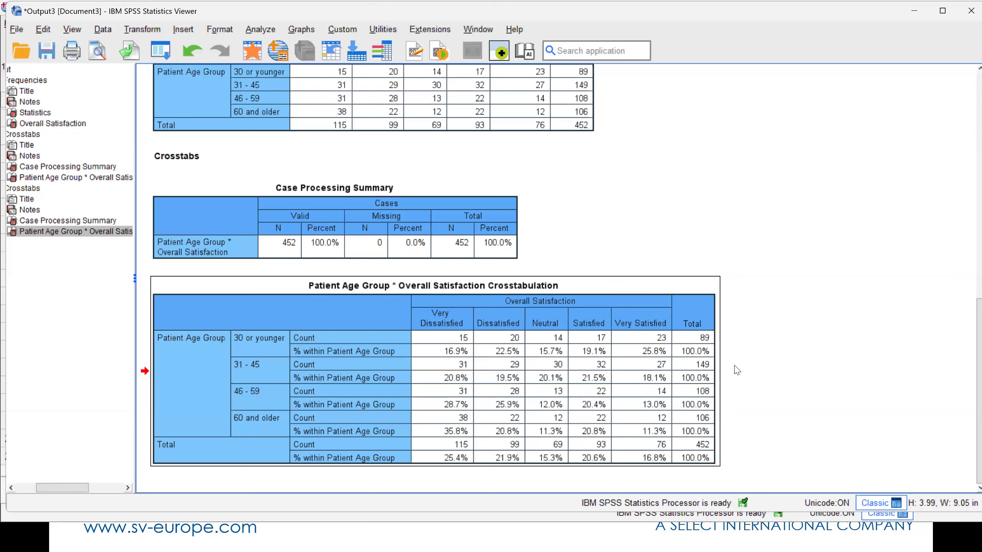
- Rerun the Patient Age Group by Overall Satisfaction crosstab with the Chi-square statistic added
left_click(165, 53)
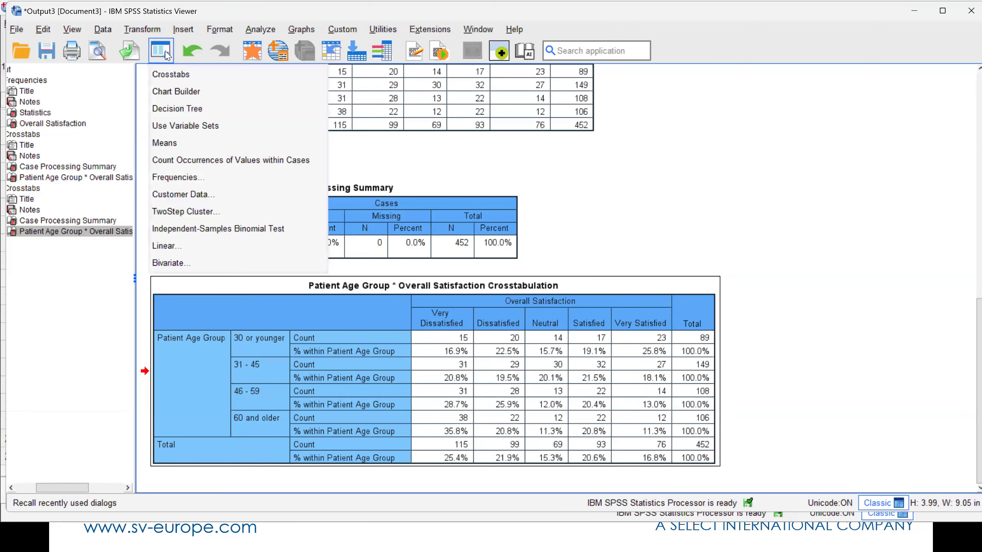
left_click(183, 75)
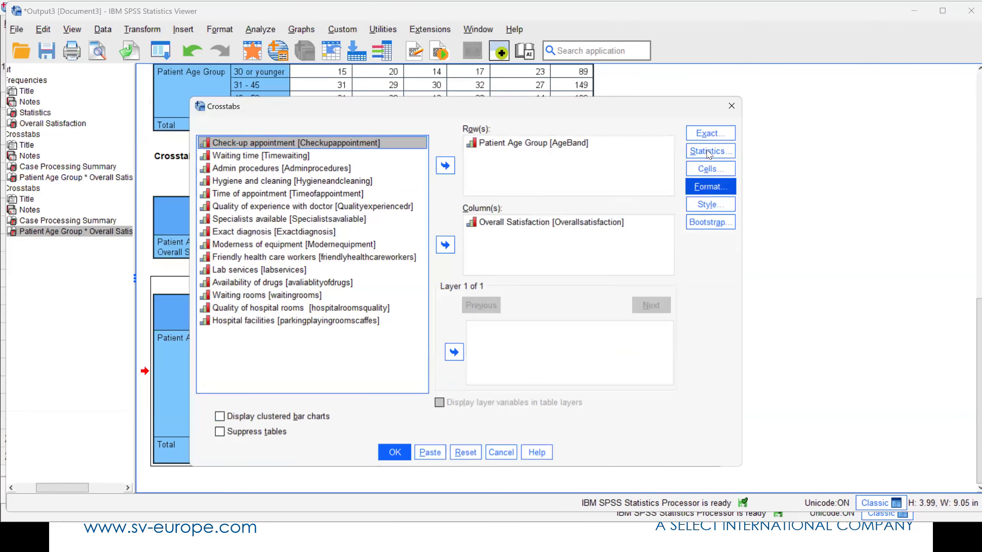
left_click(709, 151)
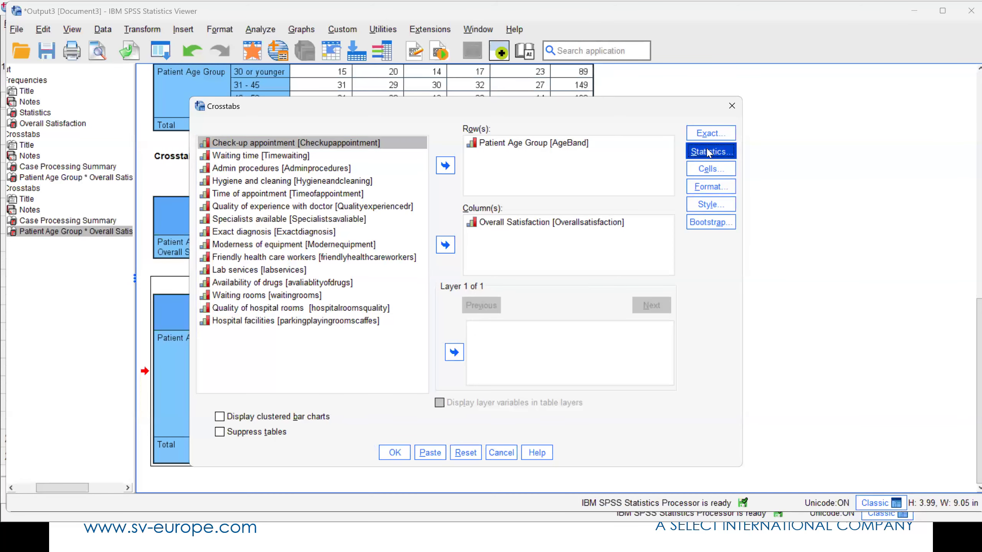
left_click(200, 92)
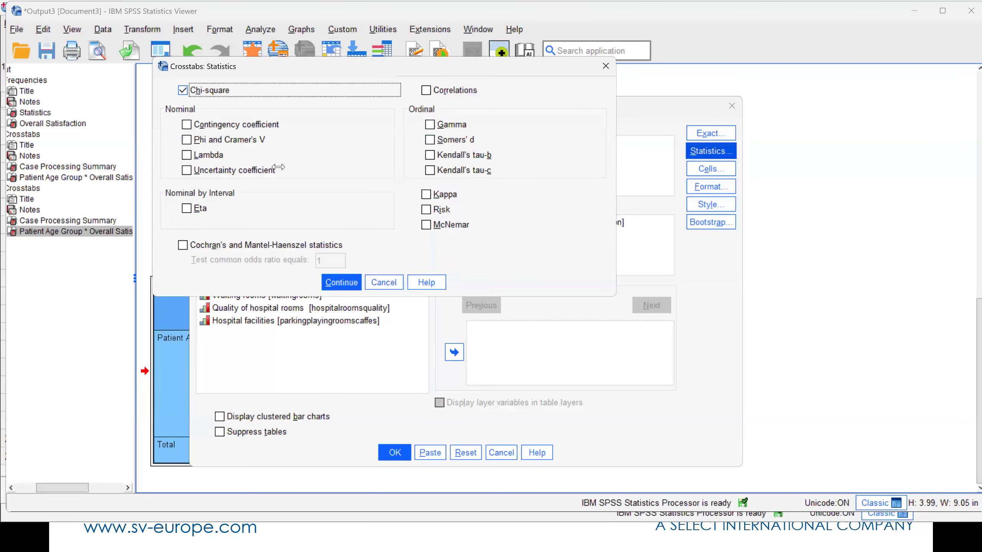
left_click(341, 282)
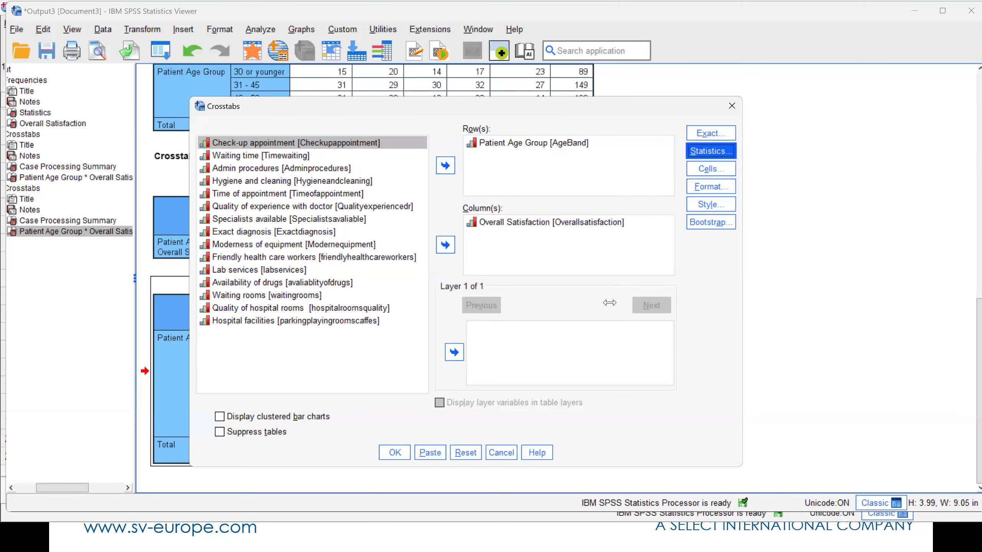
left_click(395, 452)
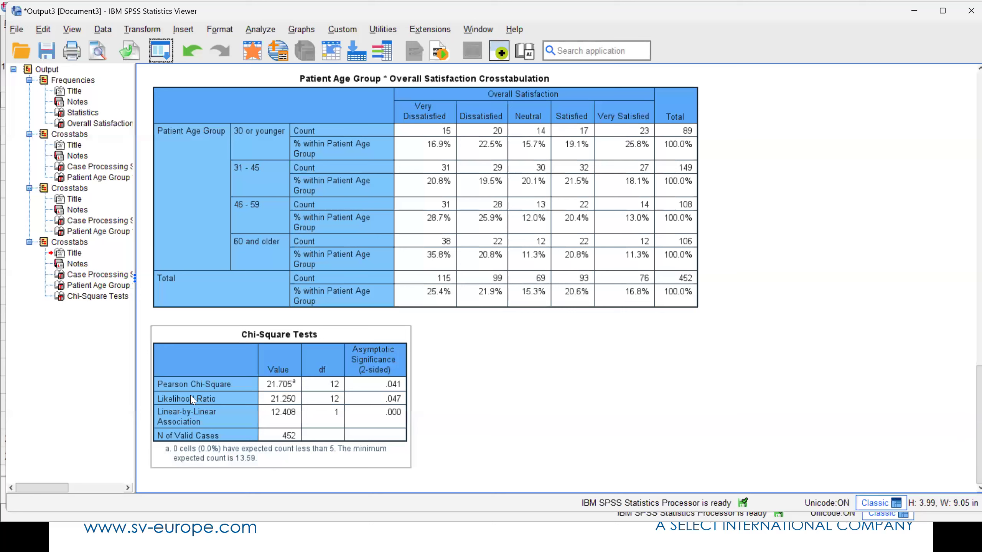
- Examine the Chi-Square Tests table and read the built-in explanation of its Asymptotic Significance column
left_click(614, 395)
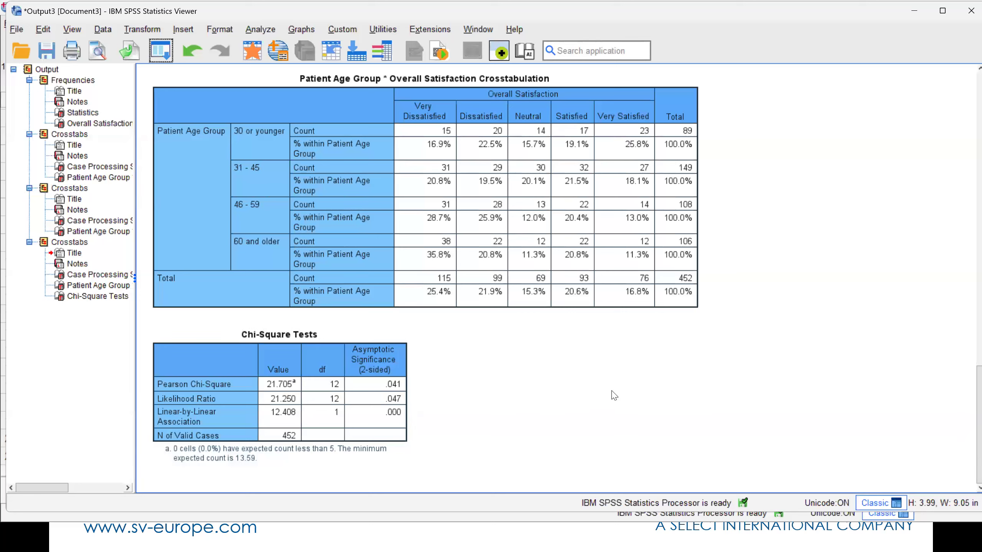
left_click(393, 391)
left_click(475, 395)
left_click(392, 397)
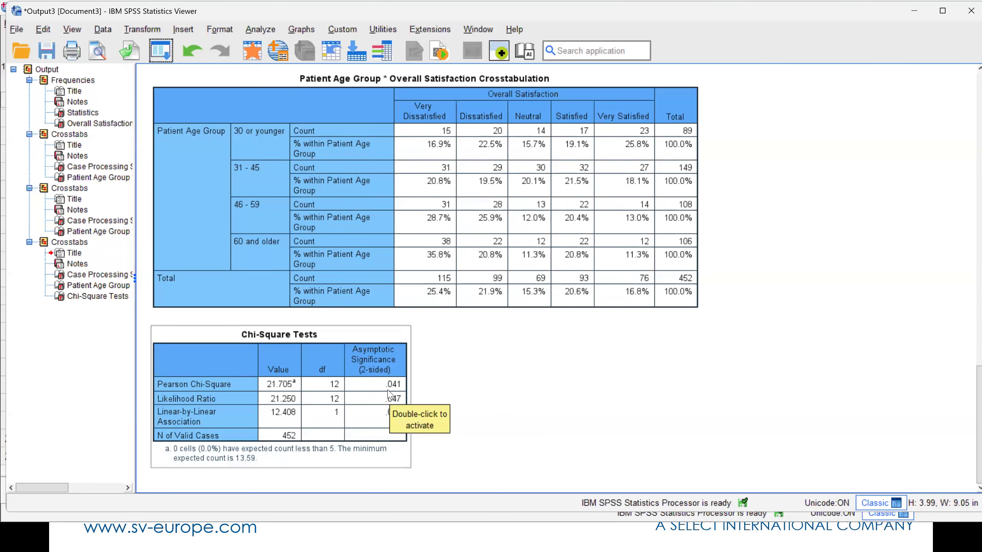
double_click(386, 370)
right_click(405, 193)
left_click(446, 199)
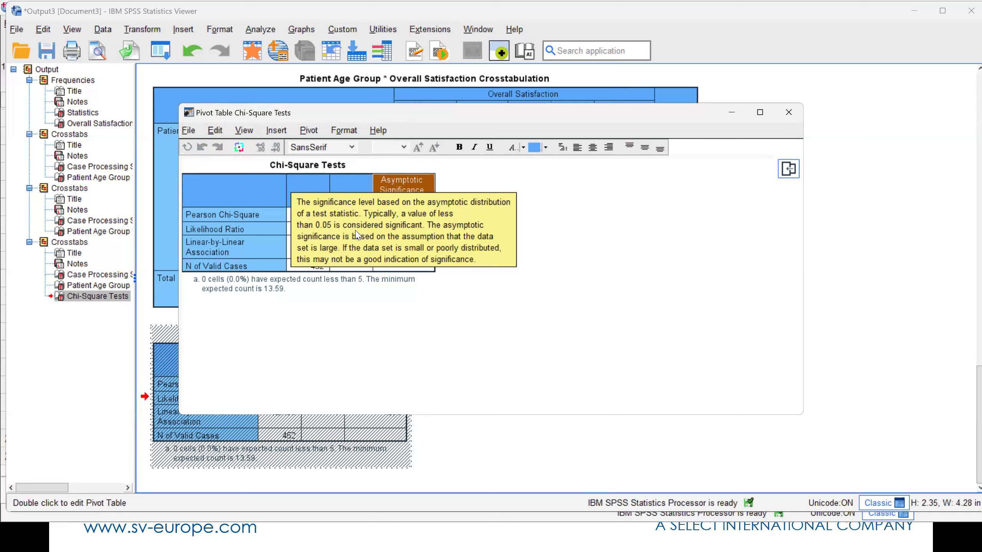
left_click(788, 112)
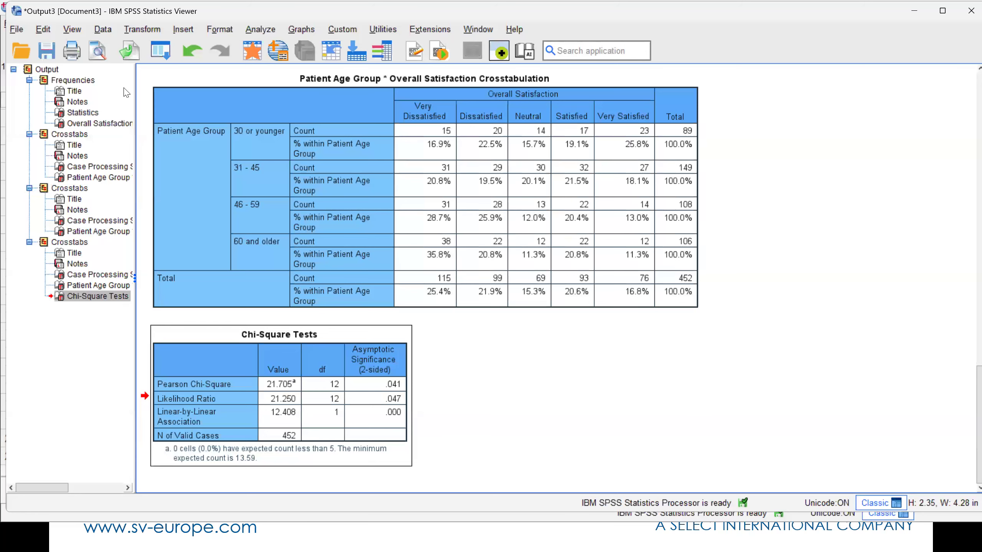
- Rerun the Crosstabs analysis with Exact diagnosis replacing Patient Age Group as the row variable, keeping Overall Satisfaction in the columns
left_click(168, 54)
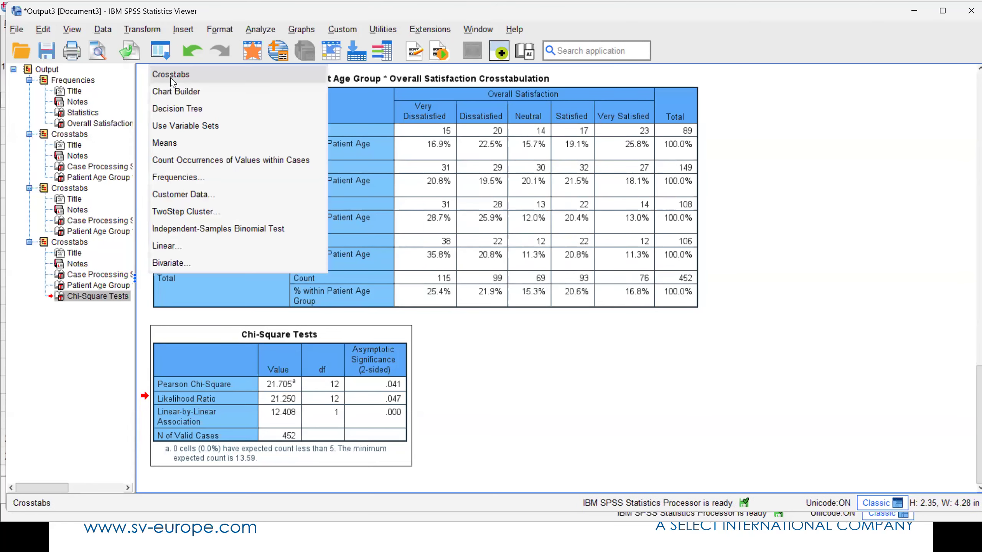
left_click(169, 76)
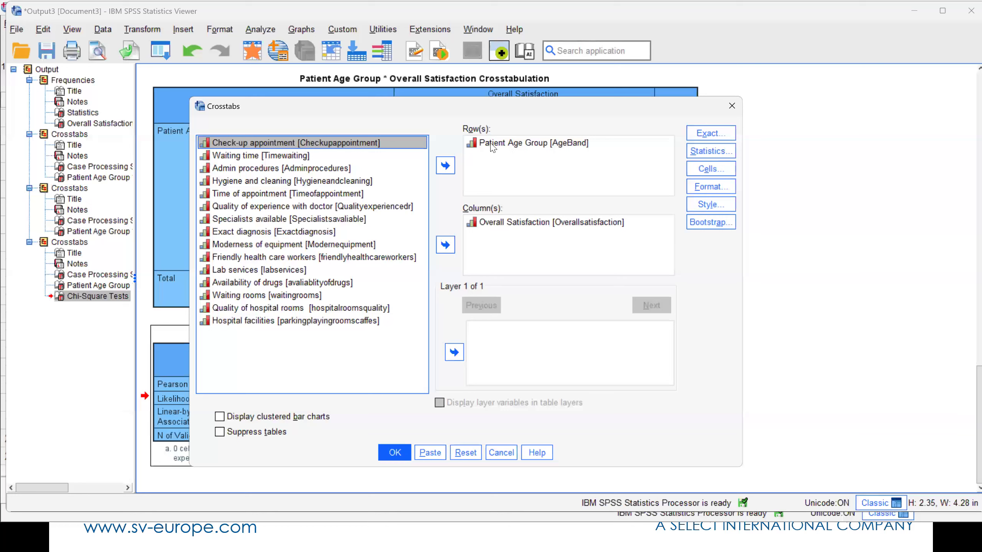
left_click(488, 143)
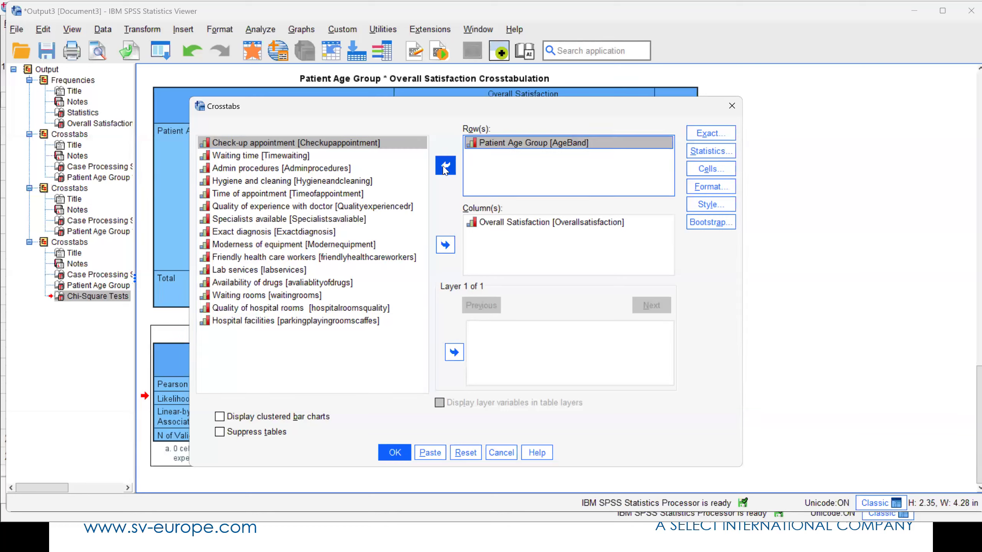
left_click(442, 167)
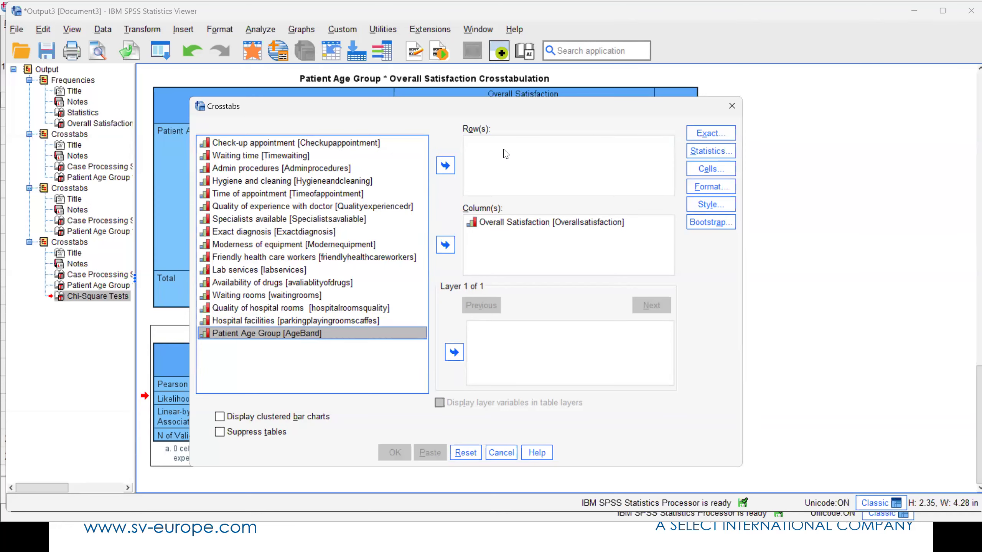
left_click(284, 232)
left_click_drag(507, 166, 530, 145)
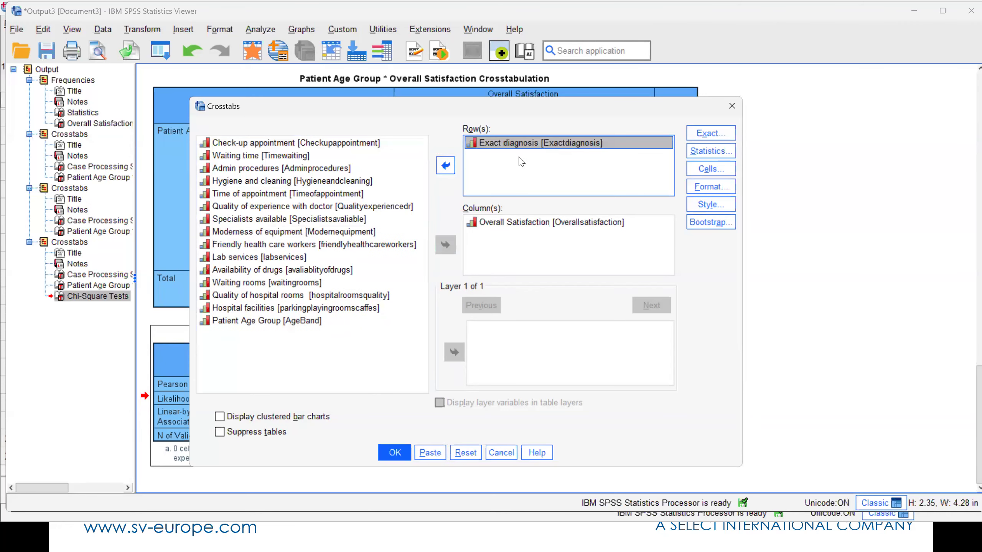
left_click(395, 452)
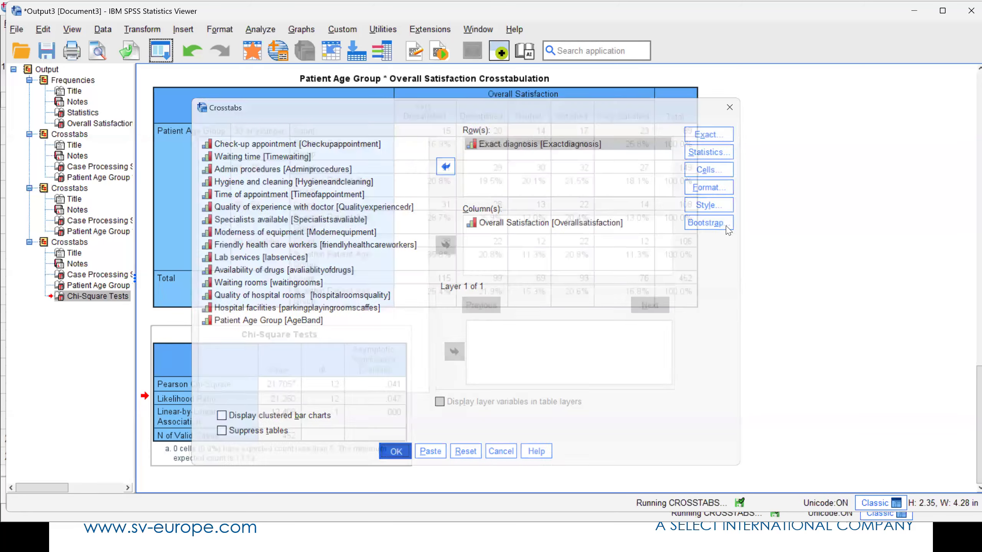
left_click(329, 374)
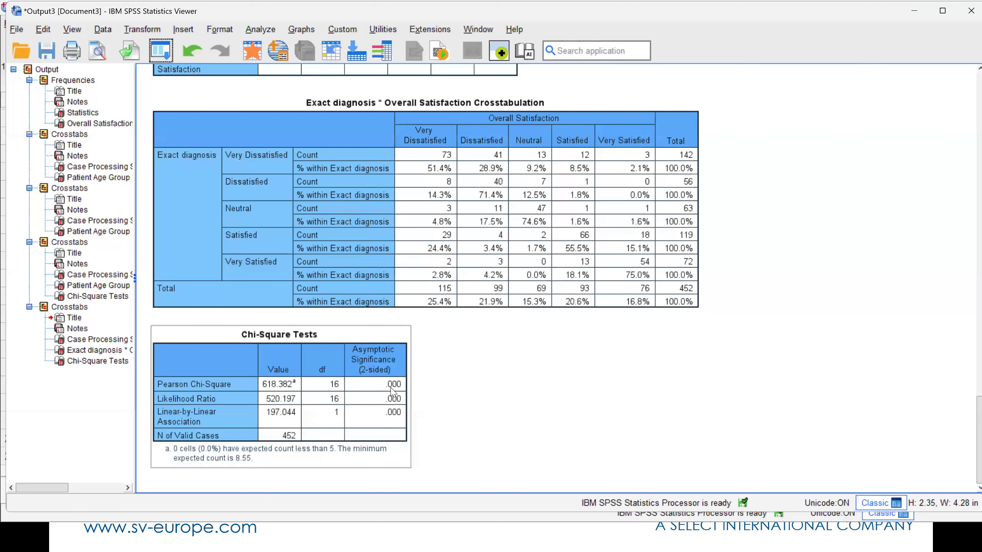
- Examine the Exact diagnosis crosstabulation and check the full-precision Pearson Chi-Square significance in the Chi-Square Tests table
left_click(552, 340)
scroll(541, 339, "up", 5)
scroll(531, 338, "down", 5)
left_click(400, 386)
double_click(398, 386)
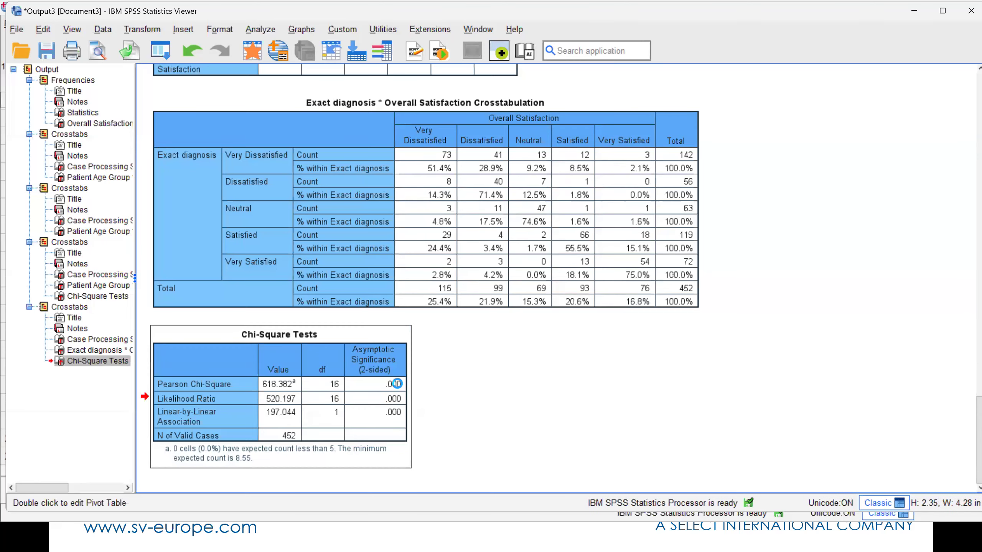
mouse_move(422, 223)
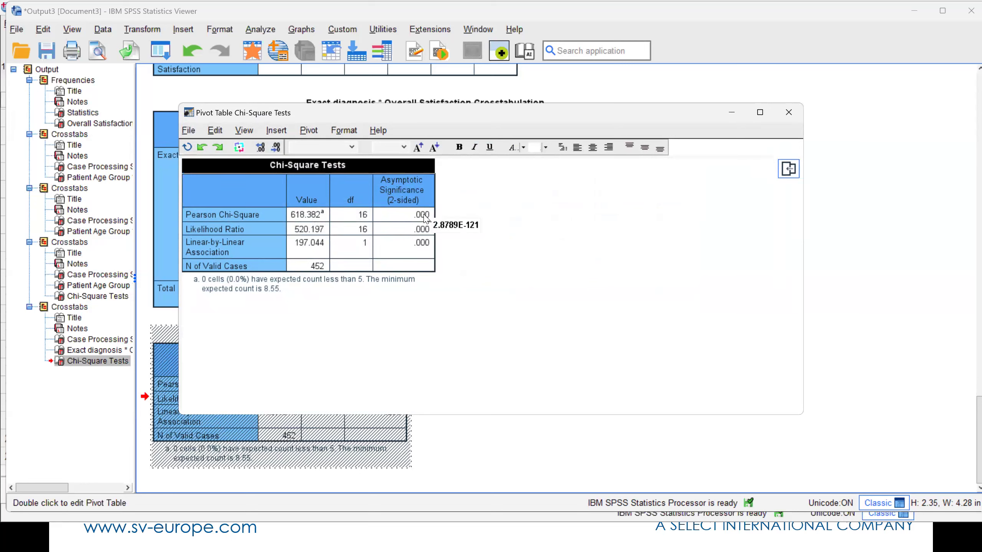
double_click(425, 217)
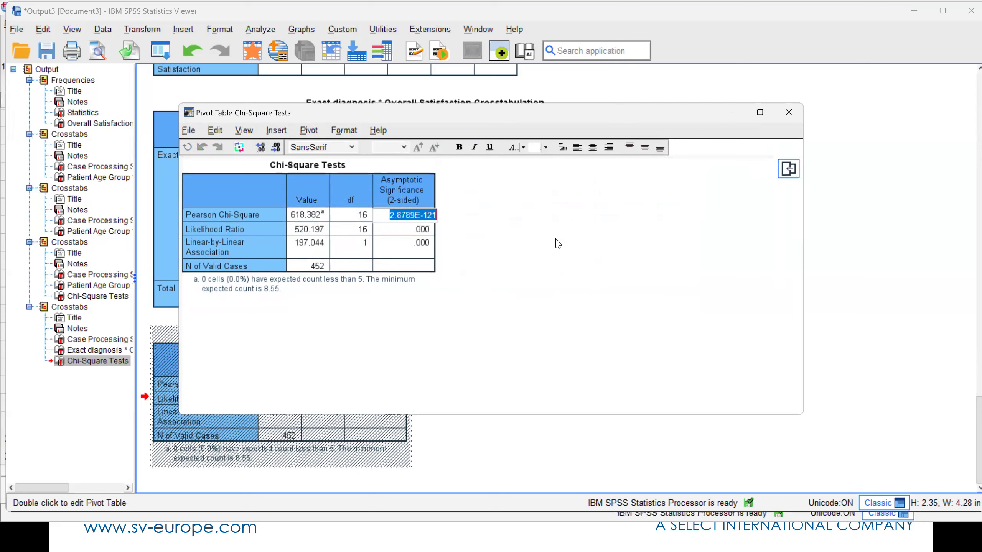
left_click(788, 112)
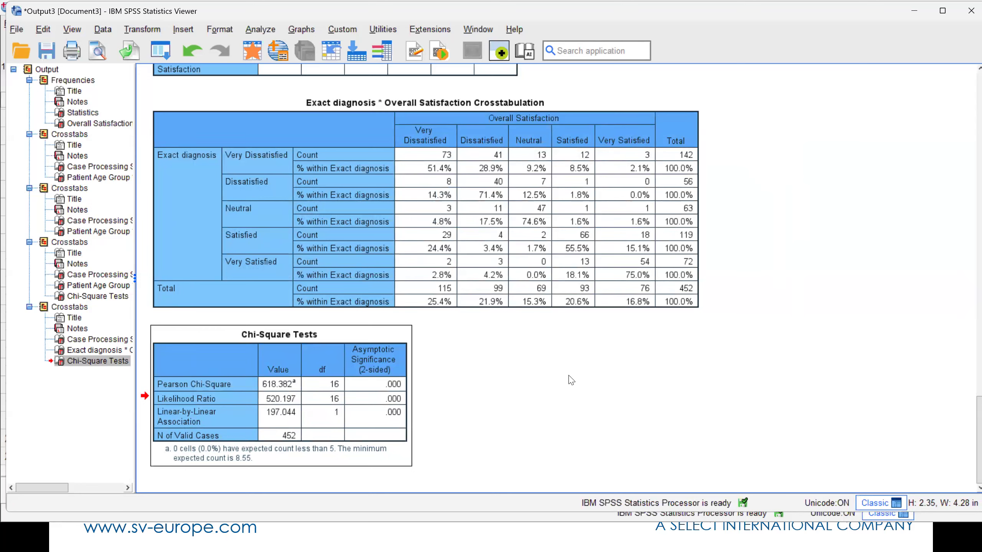
- Delete the whole Crosstabs output block for Exact diagnosis by Overall Satisfaction
left_click(520, 226)
left_click(43, 308)
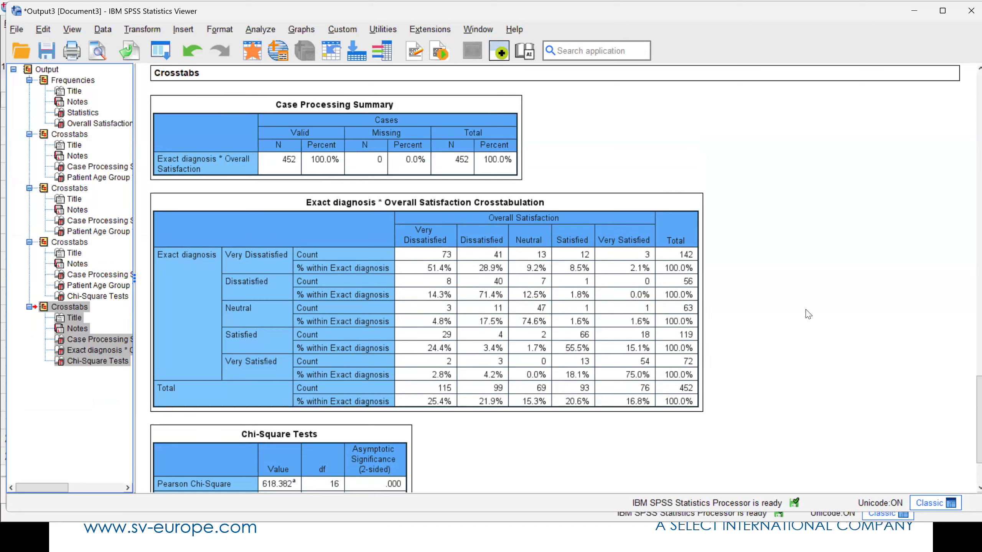
key("Delete")
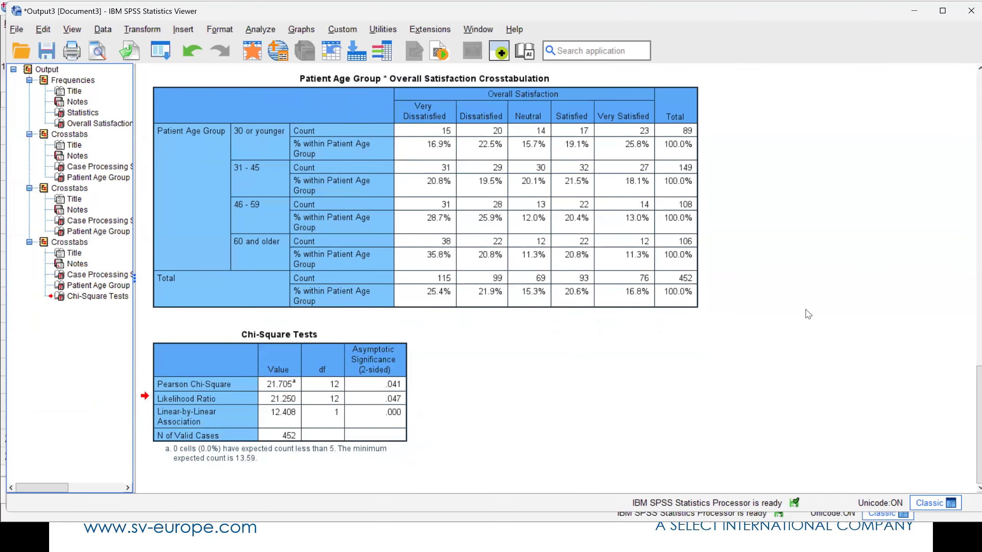
- Rerun the Exact diagnosis by Overall Satisfaction crosstab with clustered bar charts displayed
left_click(604, 246)
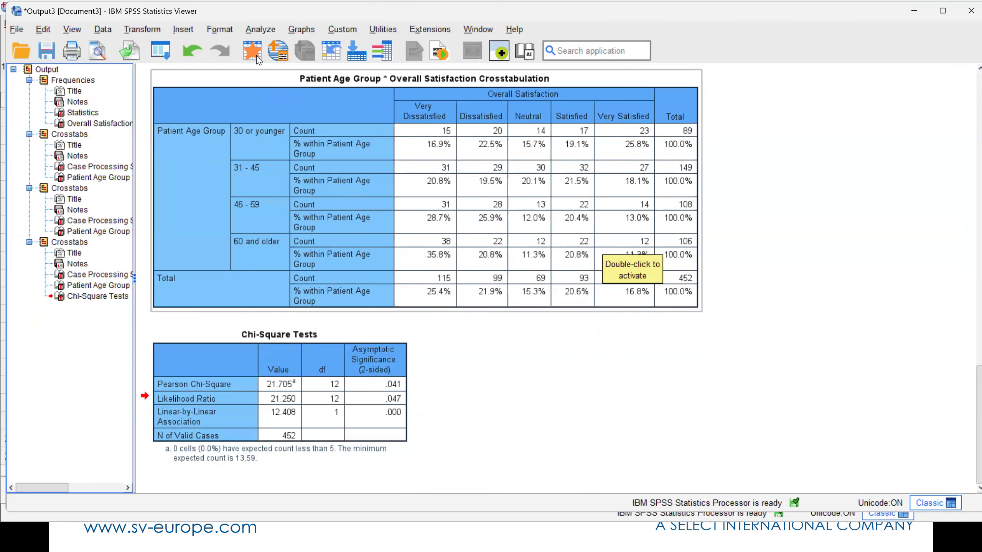
left_click(170, 52)
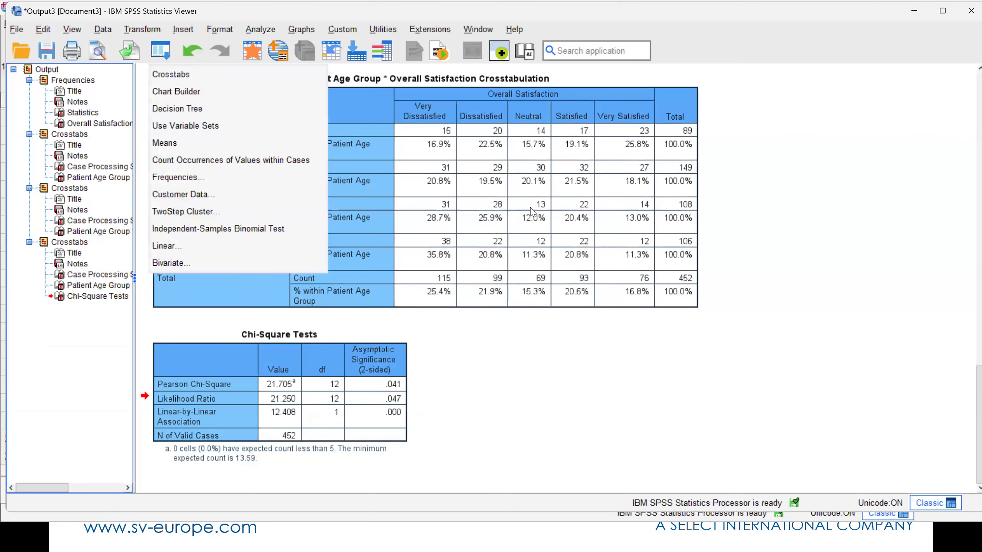
left_click(180, 74)
left_click(280, 416)
left_click(395, 452)
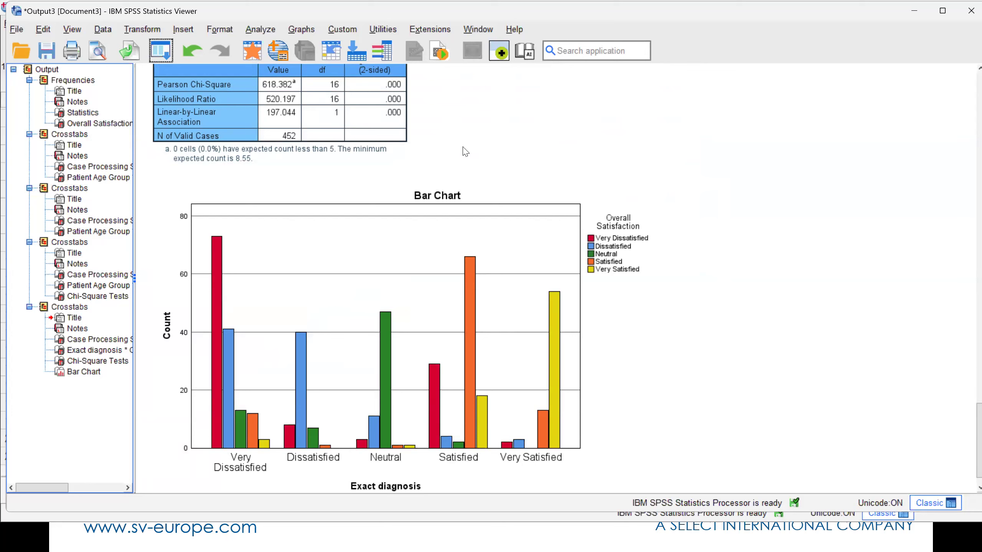
- Start a stacked bar chart in Chart Builder
left_click(302, 31)
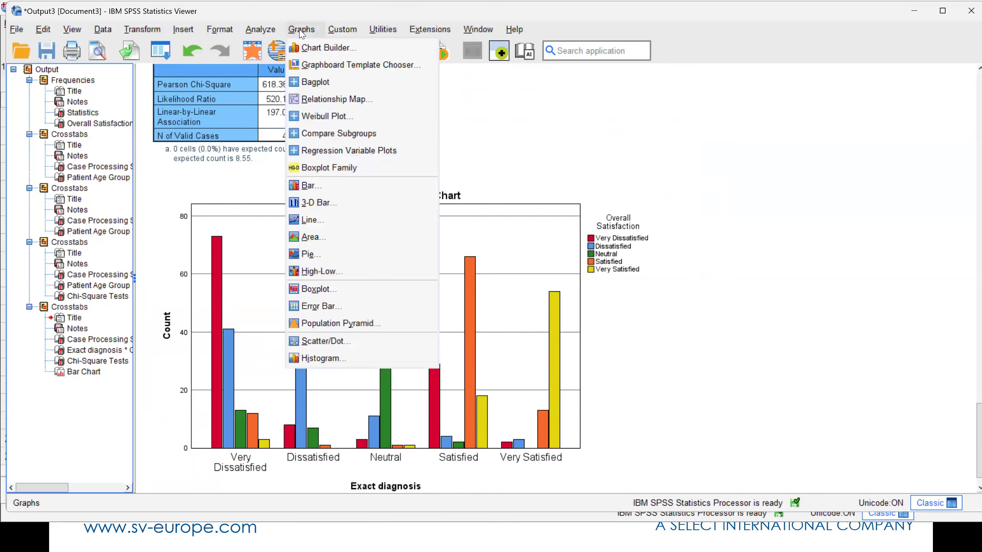
left_click(315, 50)
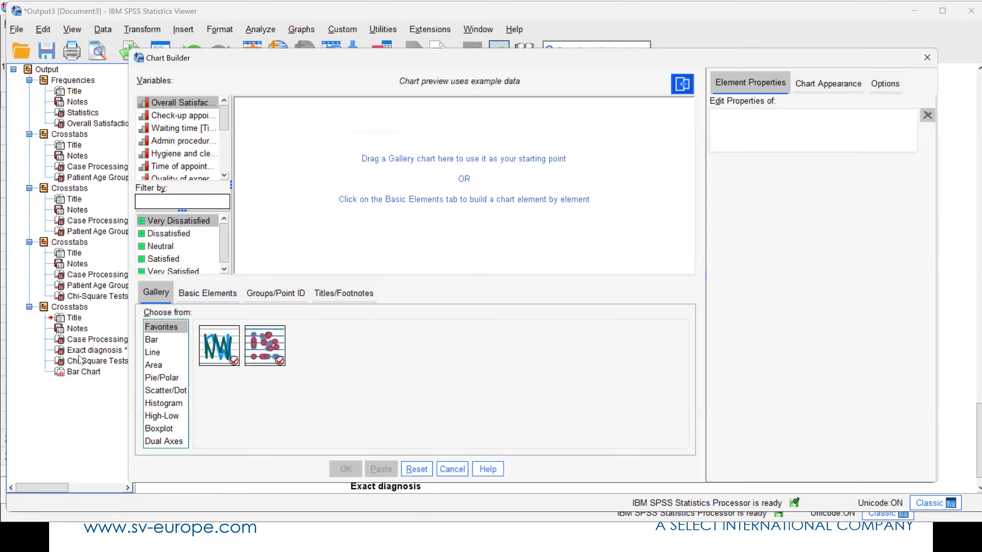
left_click(152, 339)
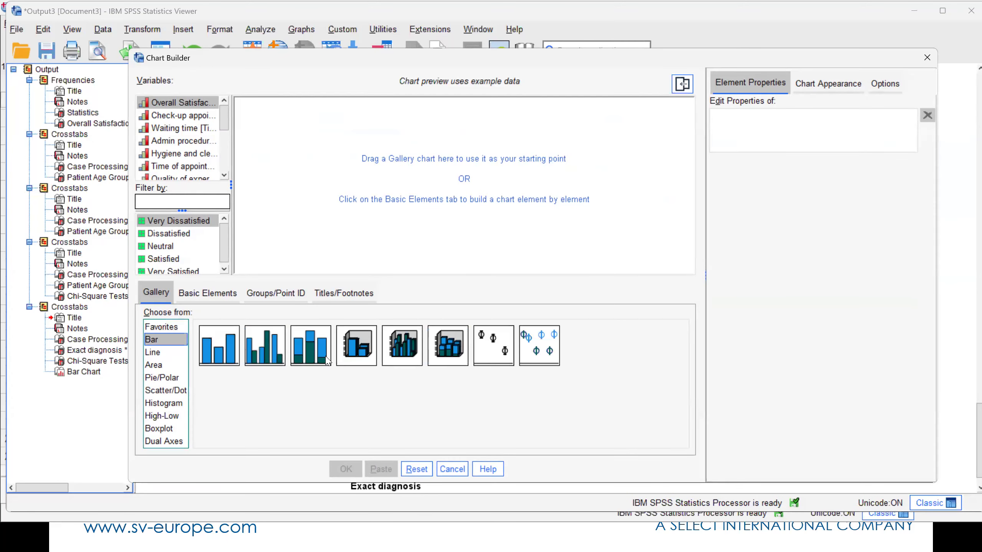
left_click_drag(316, 360, 375, 188)
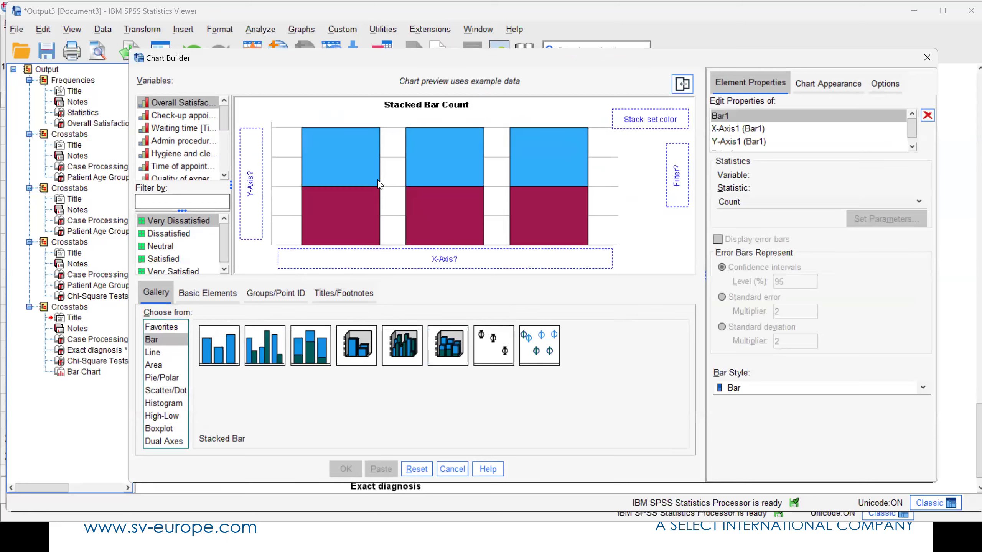
- Stack the bars by Overall Satisfaction, put Patient Age Group on the x-axis and generate the chart
left_click_drag(201, 109, 652, 117)
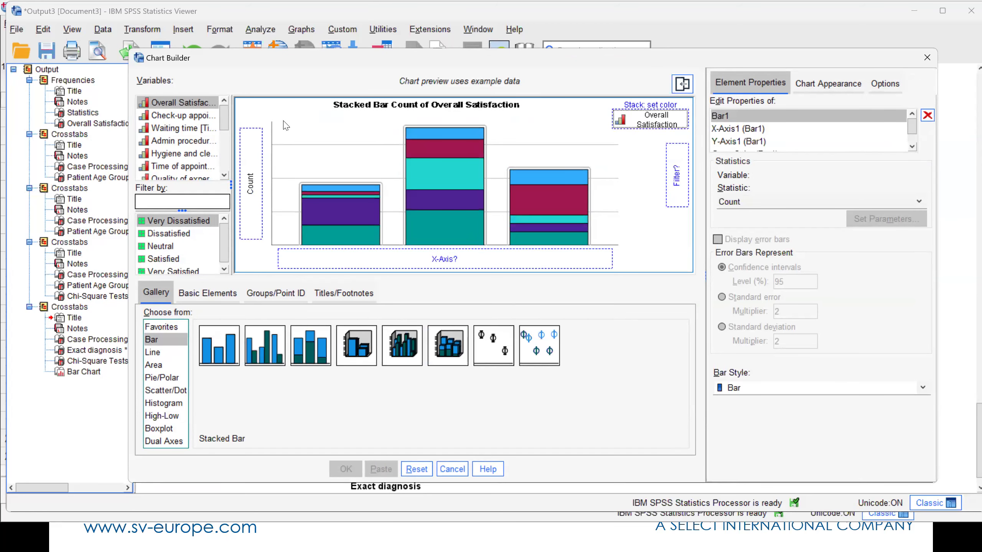
left_click_drag(227, 116, 228, 180)
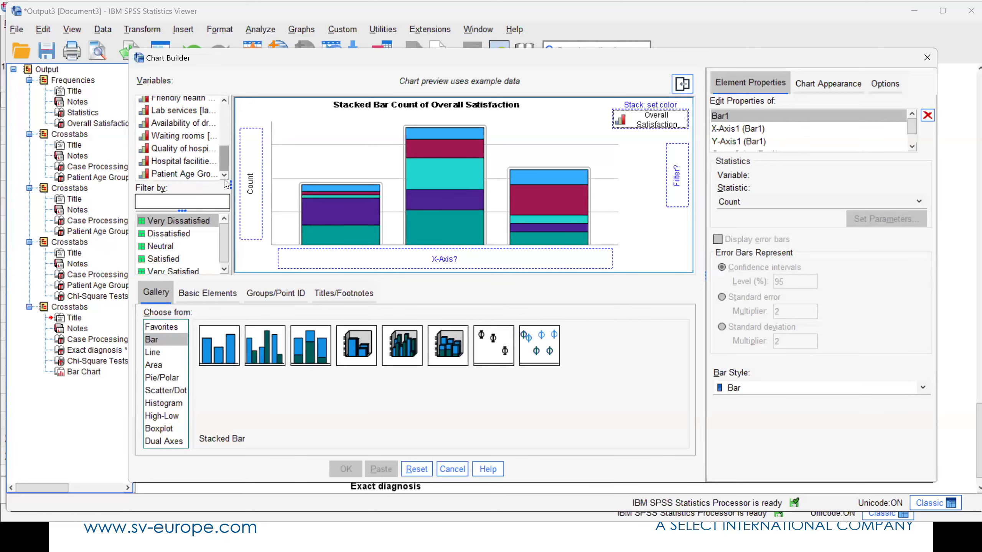
left_click_drag(407, 242, 441, 258)
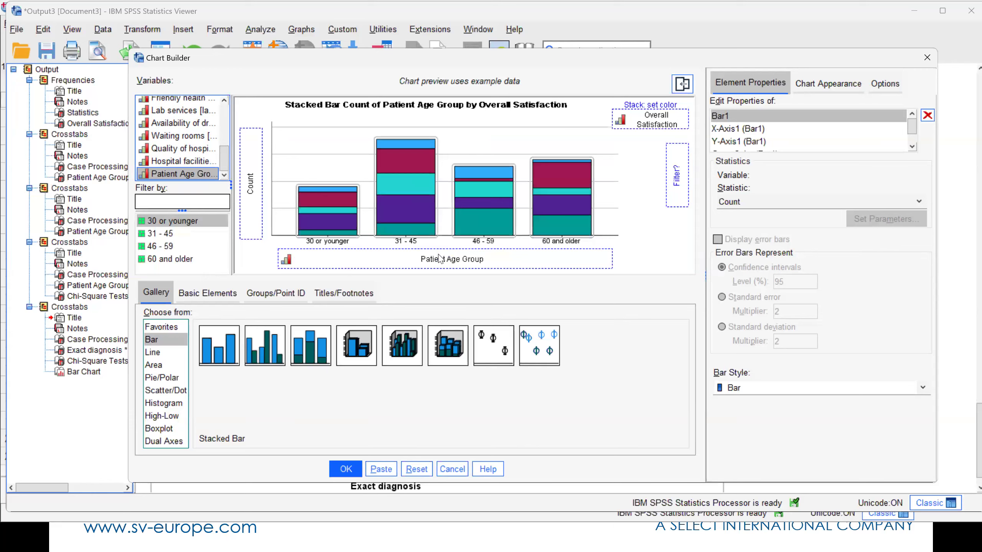
left_click(441, 259)
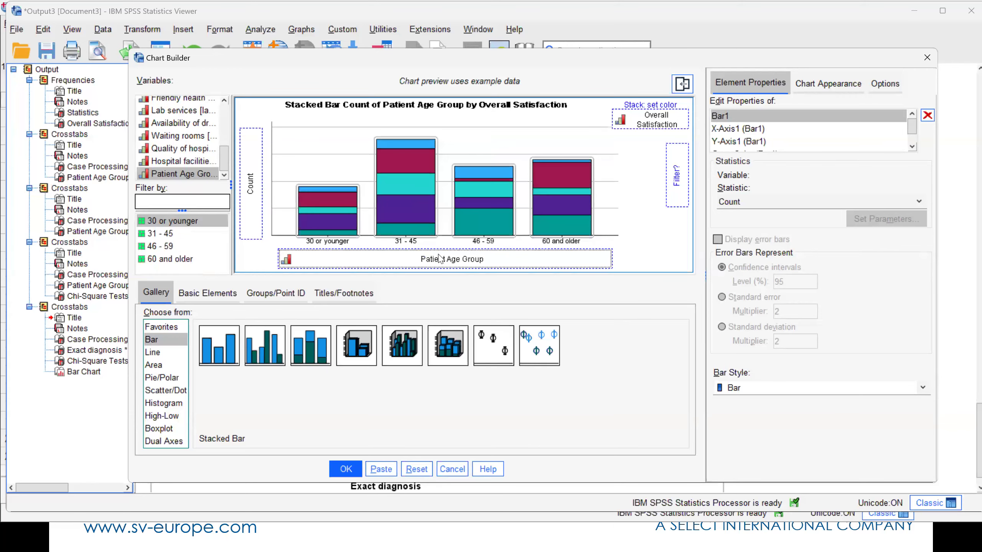
left_click(350, 471)
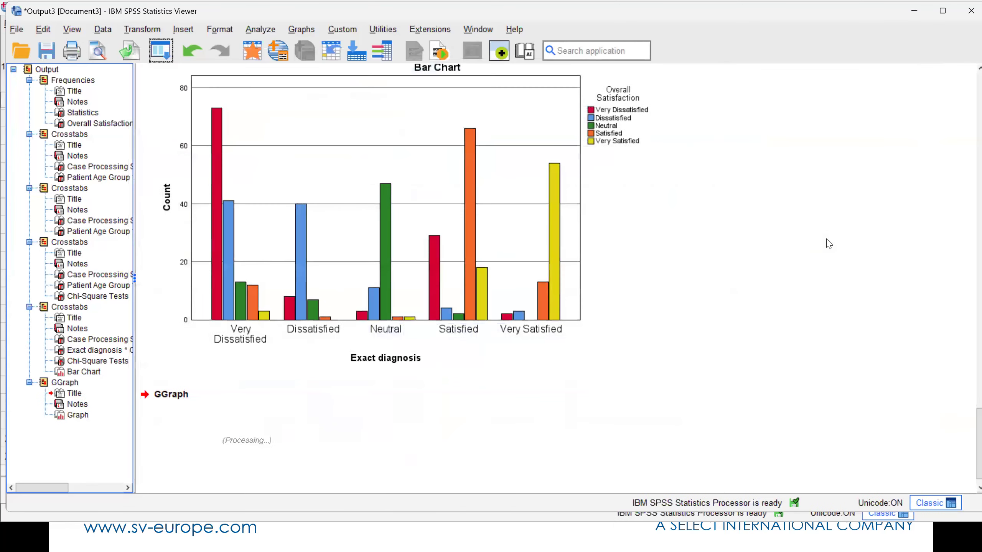
- Open the stacked bar chart of Patient Age Group for editing and scale its bars to 100%
double_click(459, 251)
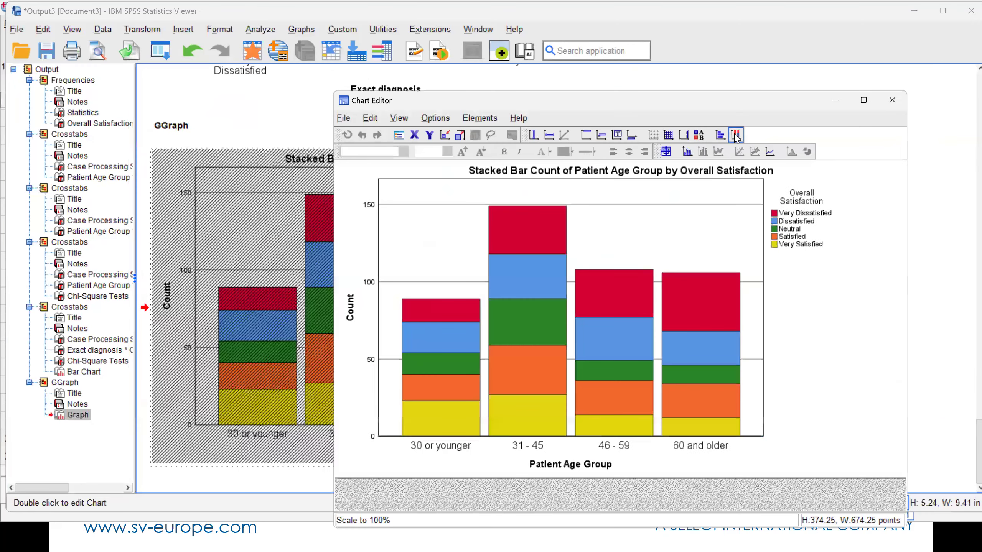
left_click(734, 137)
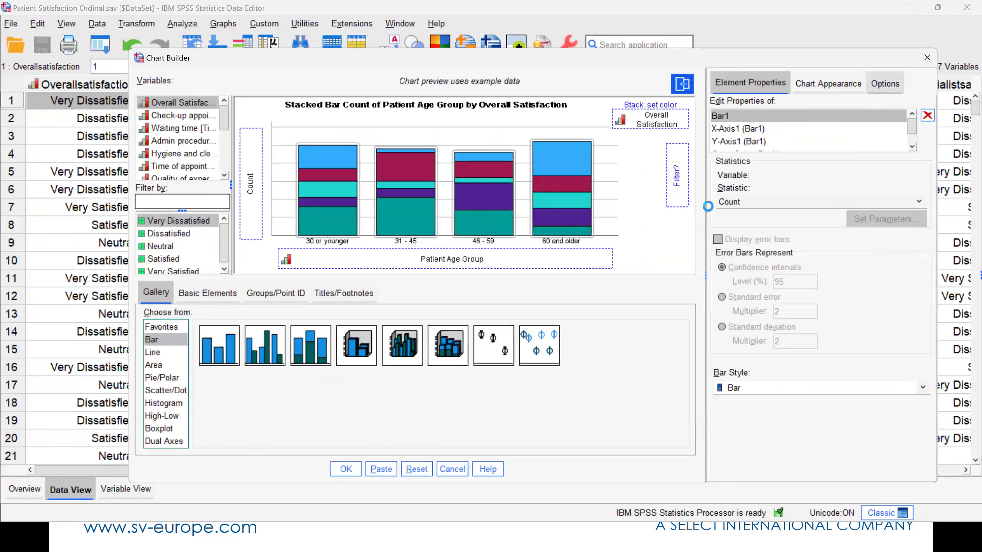
- In Chart Builder, set the stacked bars' statistic to Percentage and change the denominator used for computing it
left_click(736, 202)
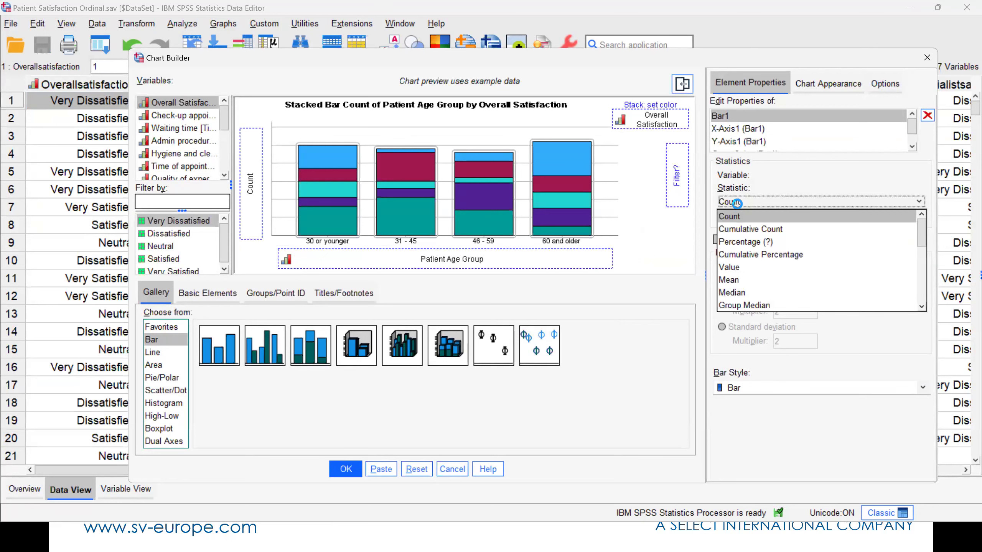
left_click(754, 241)
left_click(849, 220)
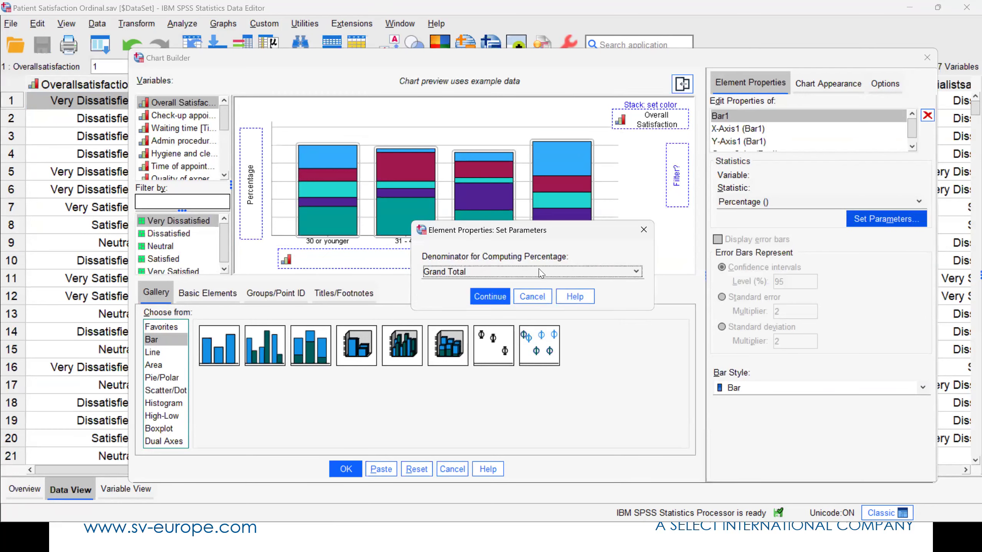
left_click(526, 272)
left_click(505, 300)
left_click(494, 301)
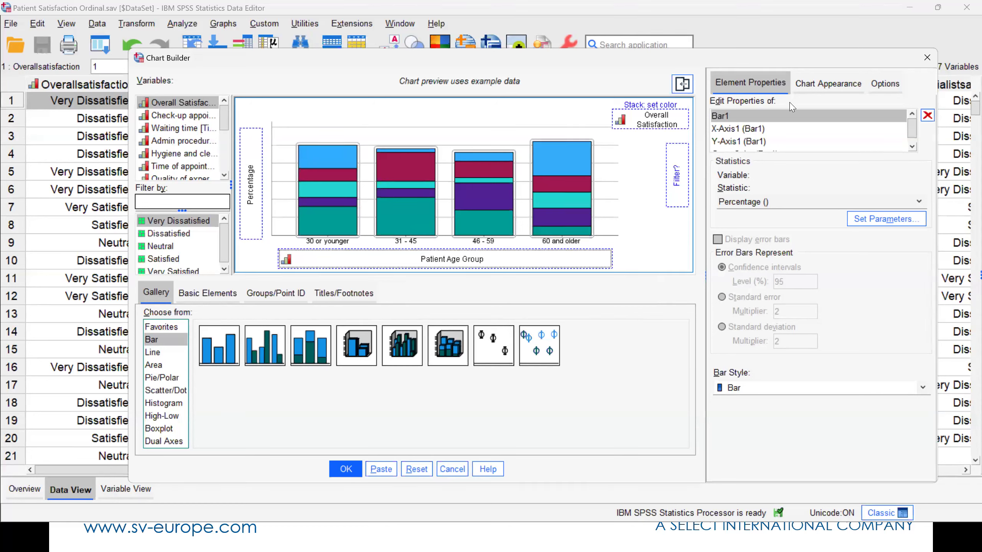
- Try the APA, Bright, Legacy and 26 Legacy appearance templates on the chart, then return to Options settings
left_click(809, 89)
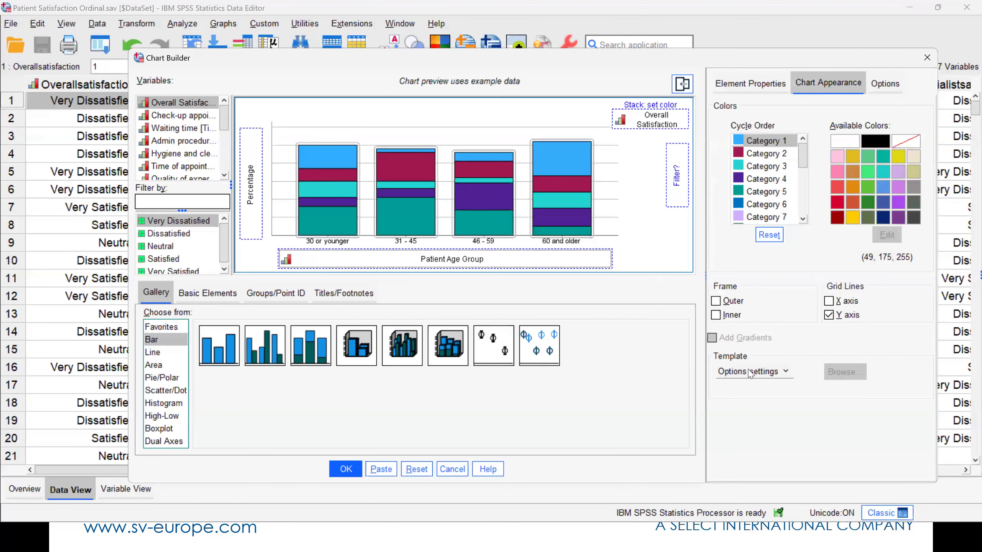
left_click(754, 374)
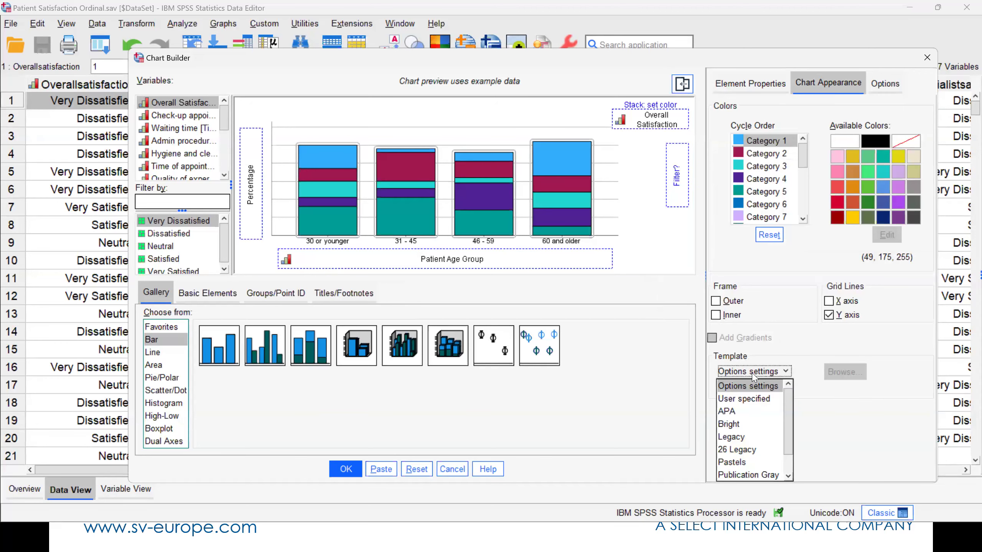
left_click(744, 412)
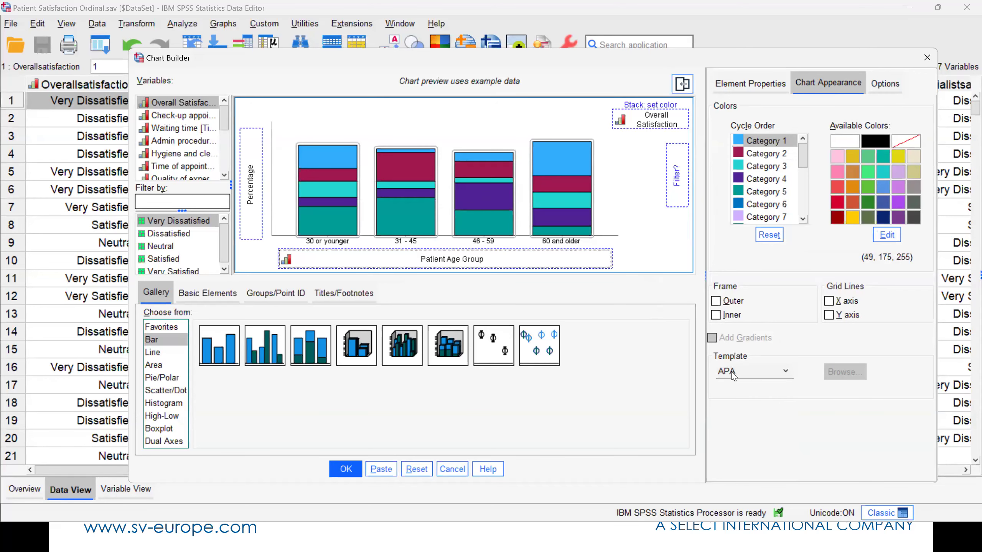
left_click(734, 373)
left_click(730, 423)
left_click(736, 374)
left_click(734, 436)
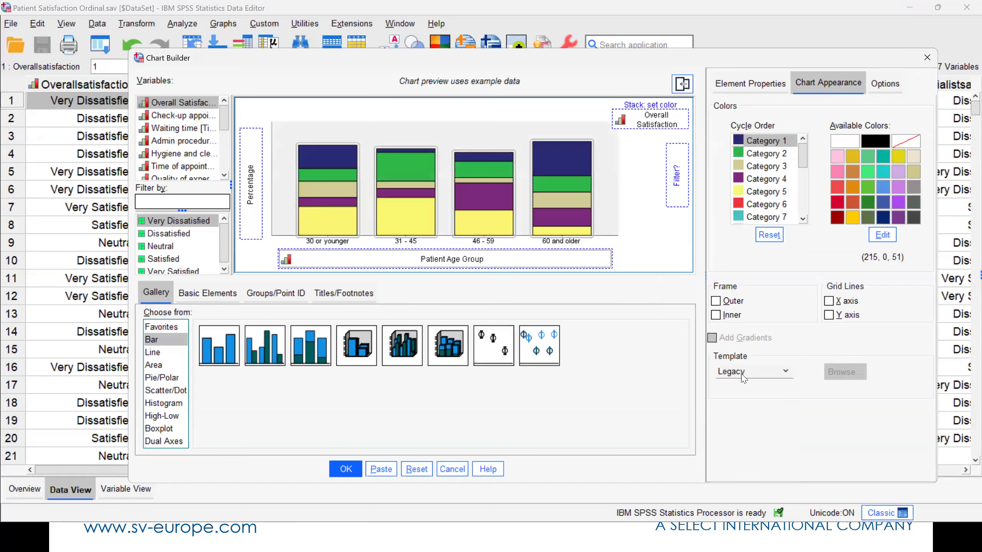
left_click(743, 374)
left_click(737, 449)
left_click(749, 372)
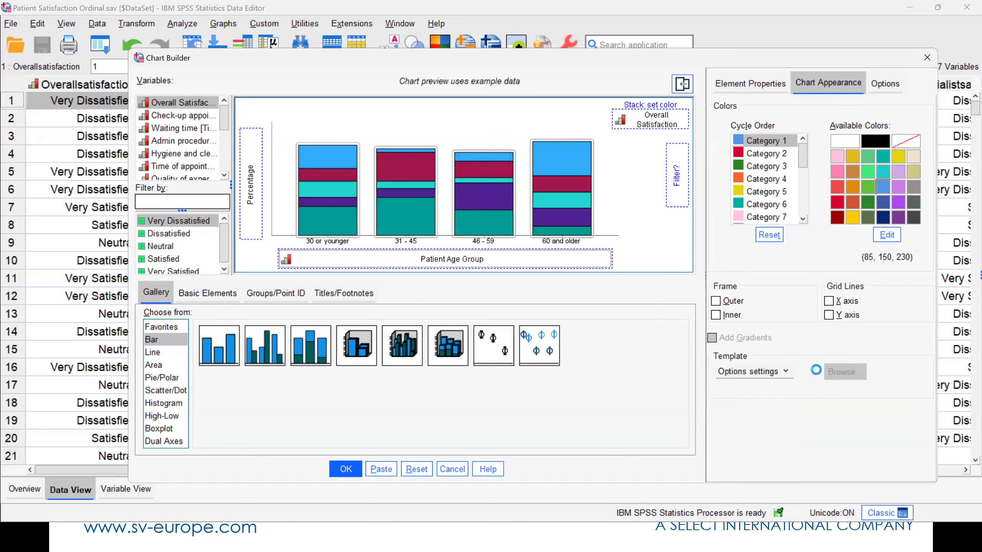
- Apply the user-specified template Lollipop5.sgt from SV Chart Templates to the stacked bar chart and generate it
left_click(753, 371)
left_click(758, 400)
left_click(847, 375)
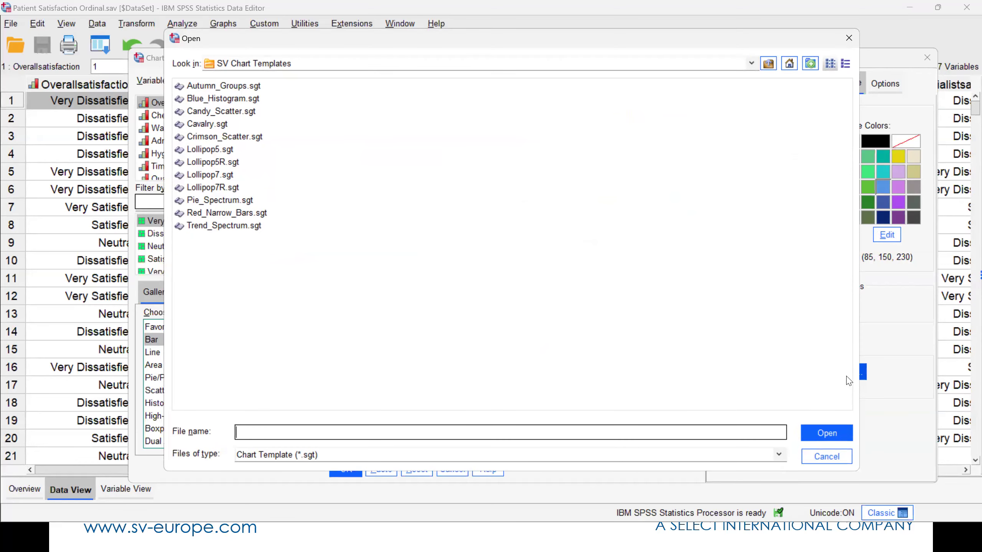
left_click(201, 150)
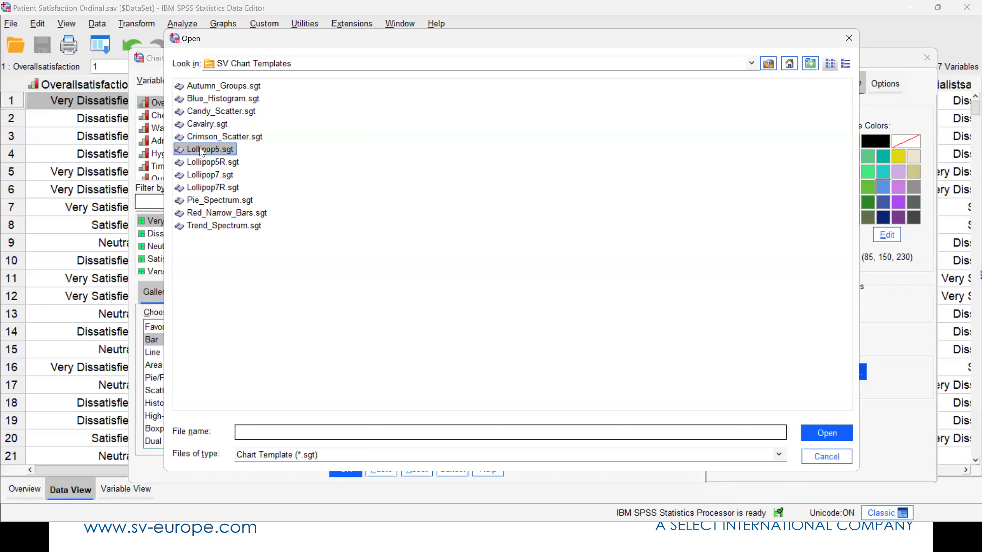
left_click(821, 437)
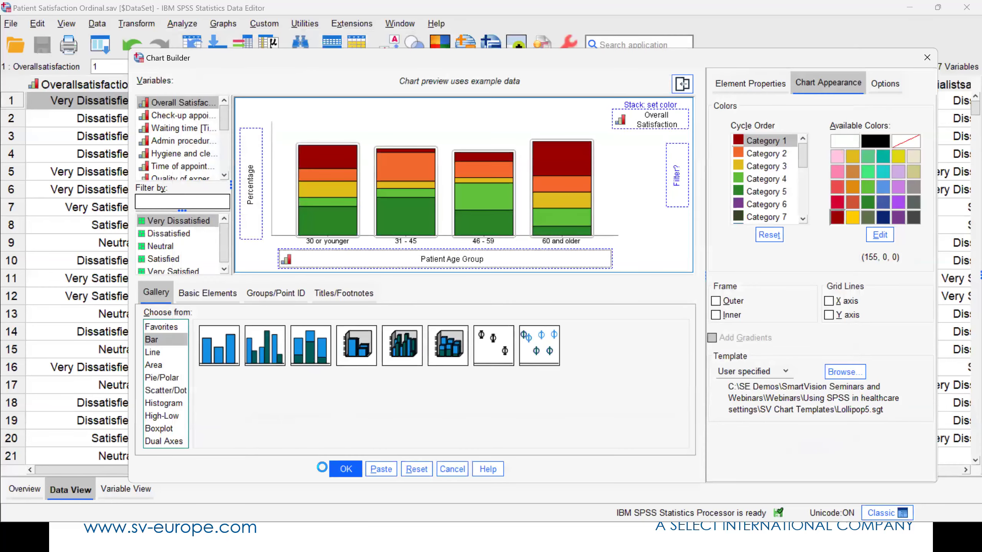
left_click(345, 469)
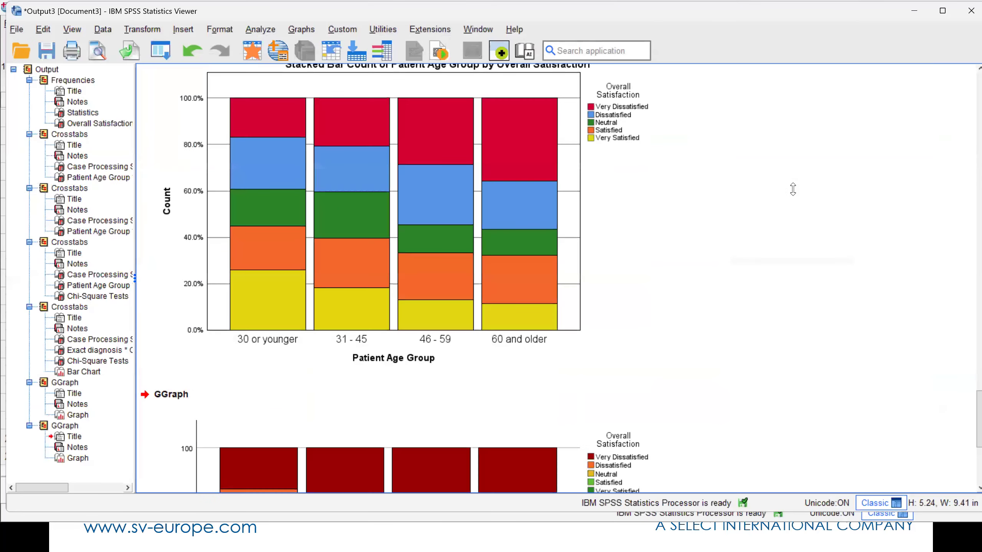
- Check the Copy As formats for the new percentage stacked bar chart and copy the chart
left_click(604, 178)
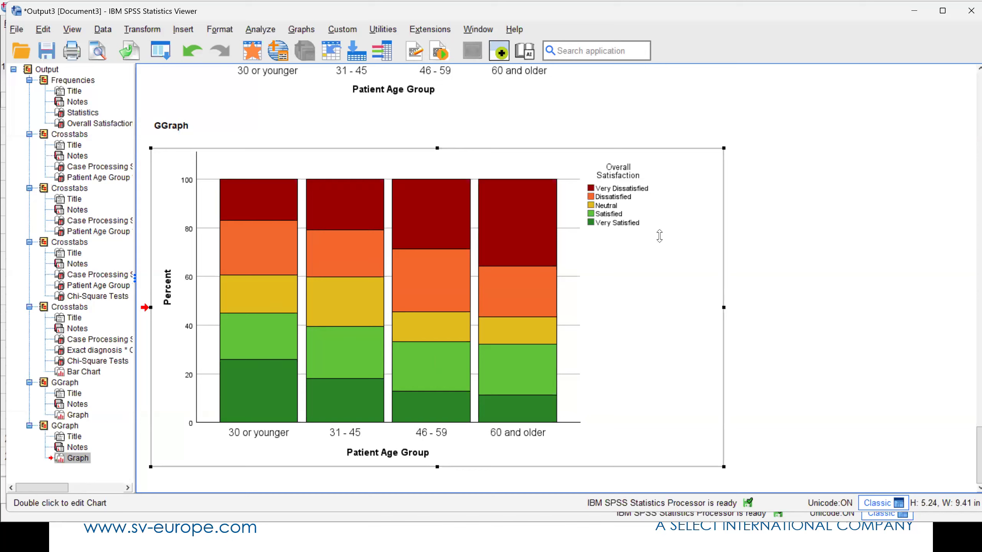
right_click(659, 236)
mouse_move(684, 246)
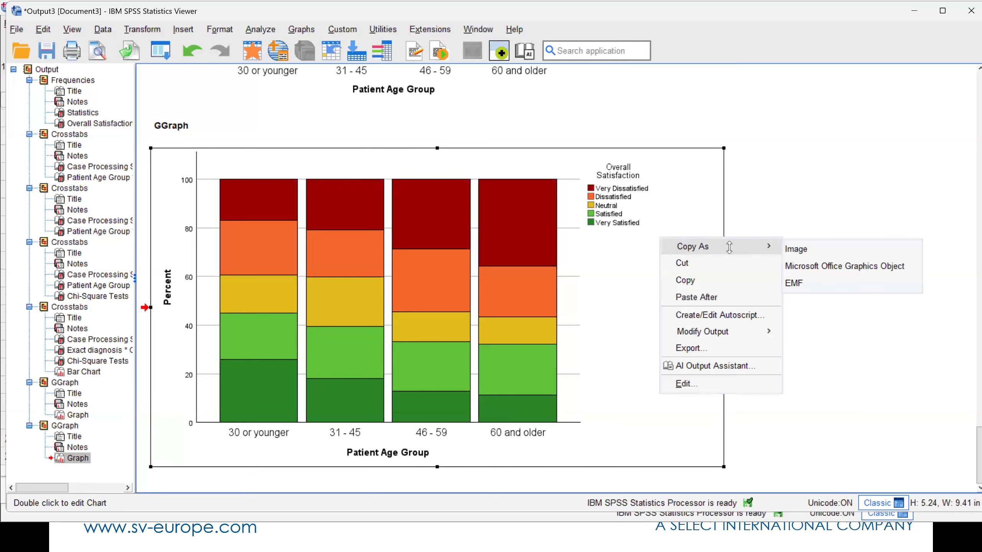
left_click(622, 268)
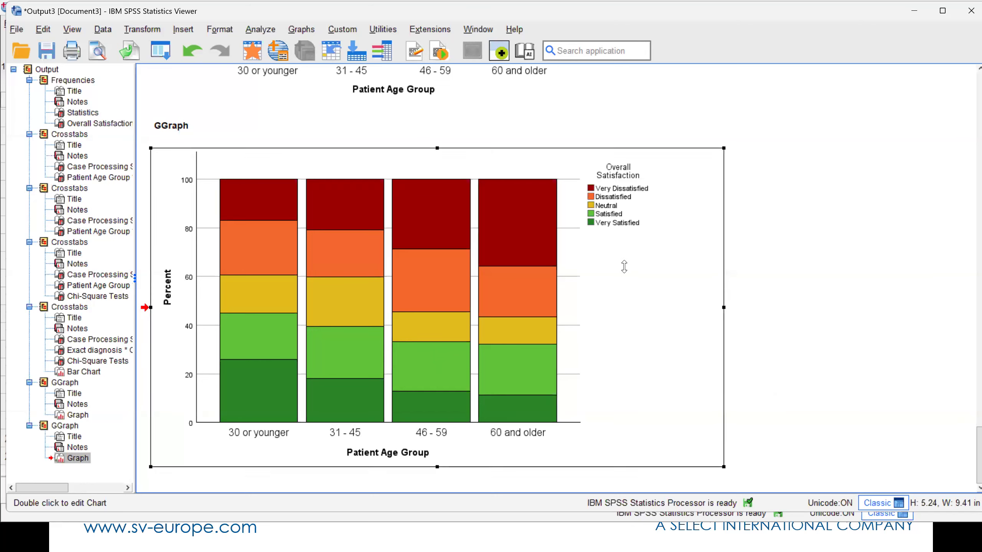
right_click(630, 266)
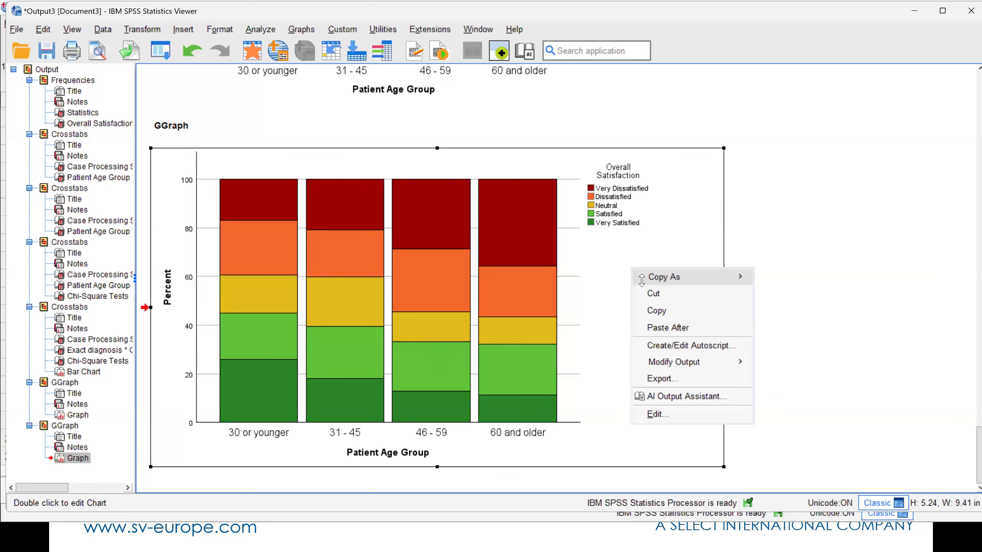
left_click(655, 310)
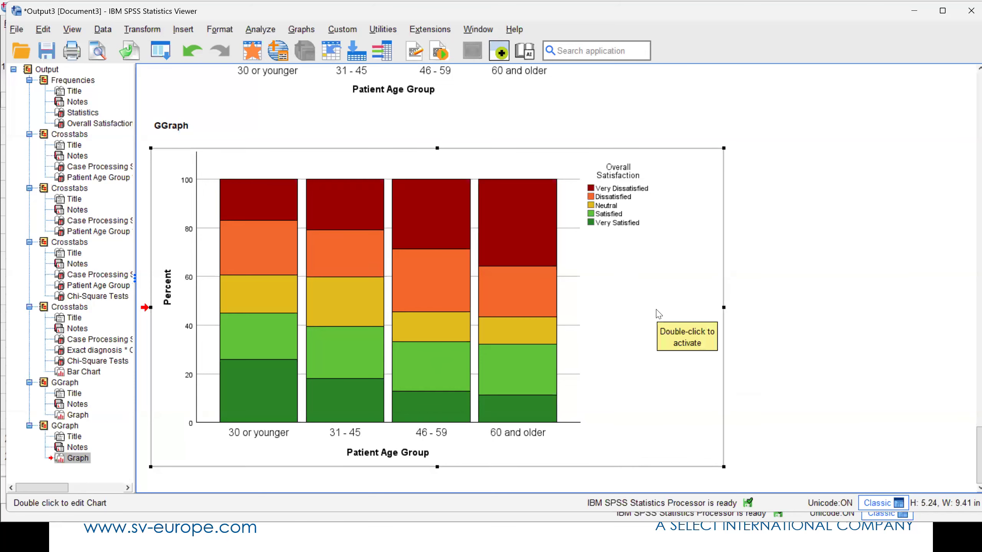
- Switch to the Blank Slides.pptx presentation in PowerPoint and paste the copied chart onto slide 1
key("alt+Tab")
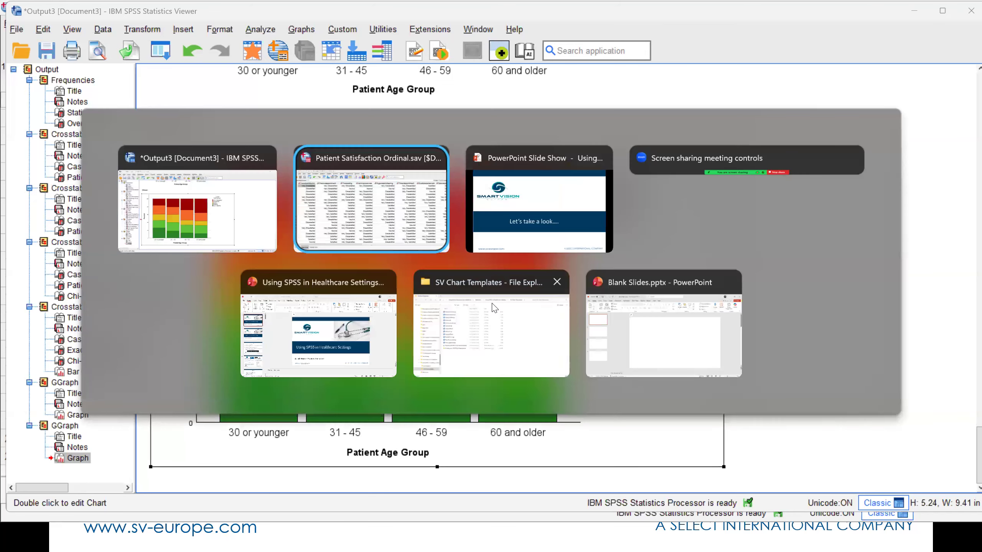
left_click(620, 339)
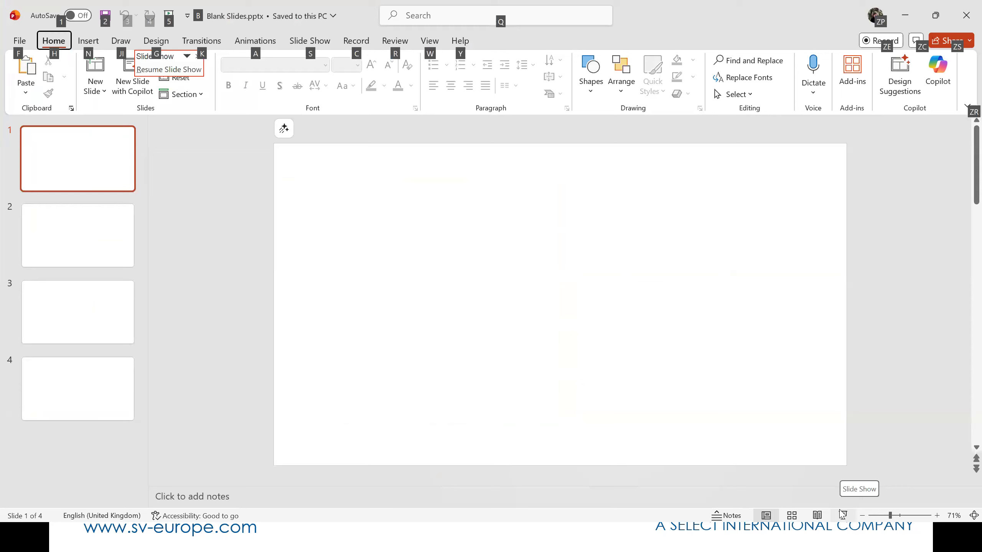
right_click(350, 227)
left_click(382, 280)
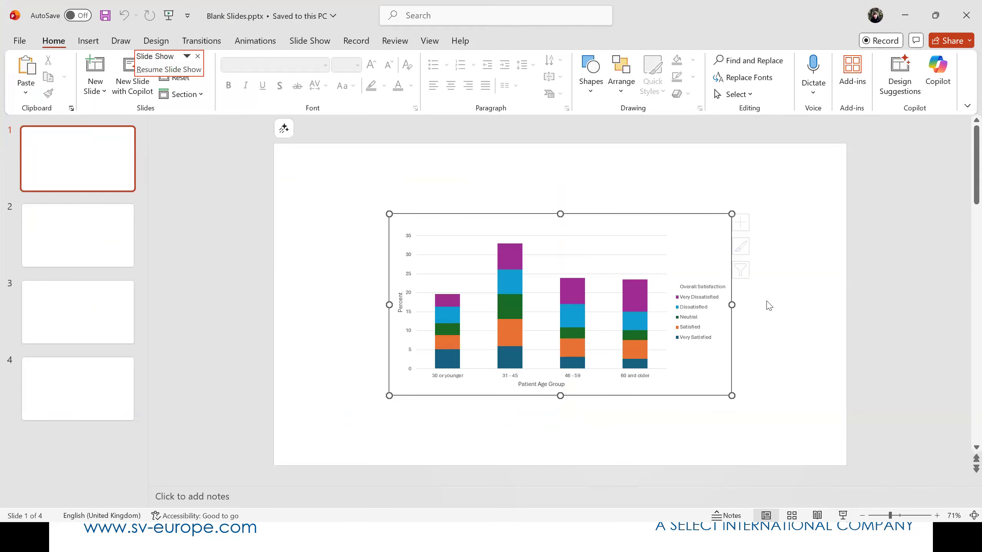
- Enlarge the pasted chart to cover most of the slide and adjust the position of its plot area
left_click_drag(389, 214, 309, 172)
left_click_drag(731, 396, 836, 466)
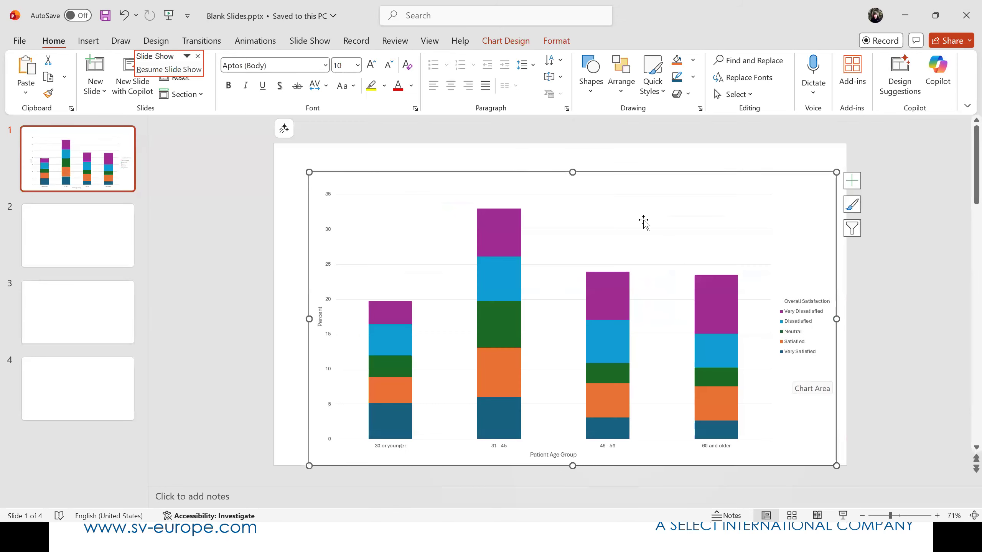
mouse_move(587, 194)
left_mouse_down()
mouse_move(577, 185)
mouse_move(575, 201)
left_mouse_up()
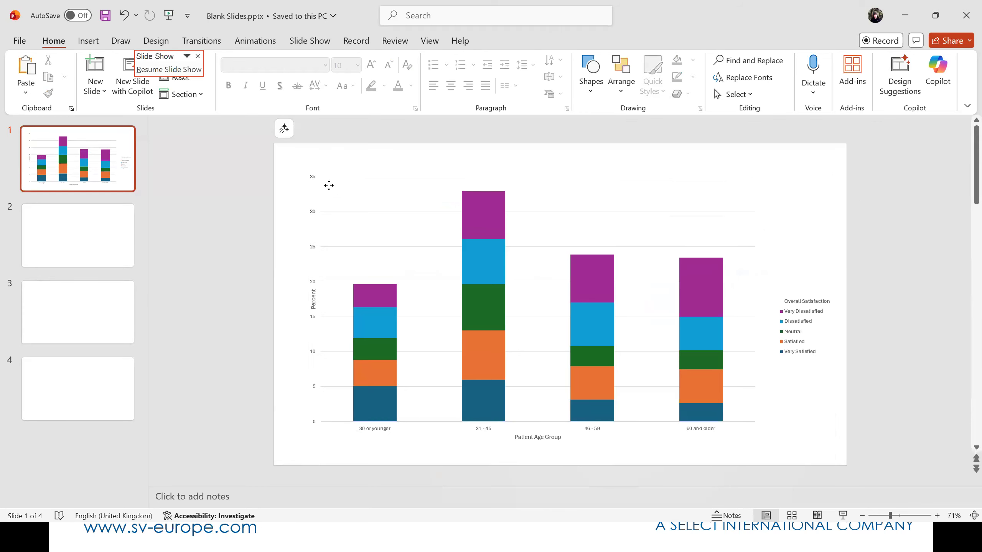
left_click_drag(335, 187, 350, 201)
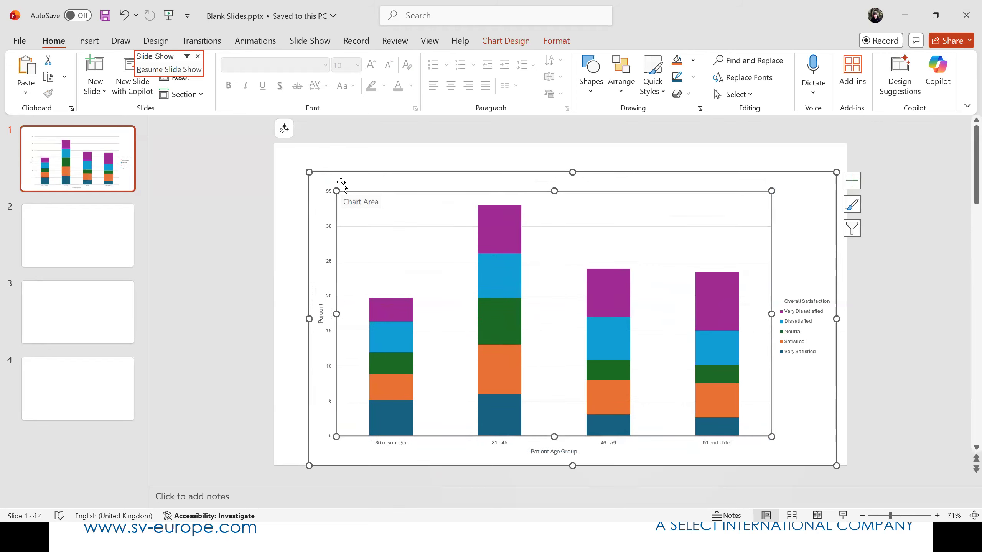
- Apply the dark-background chart style and change the chart type to 100% Stacked Column
left_click(504, 41)
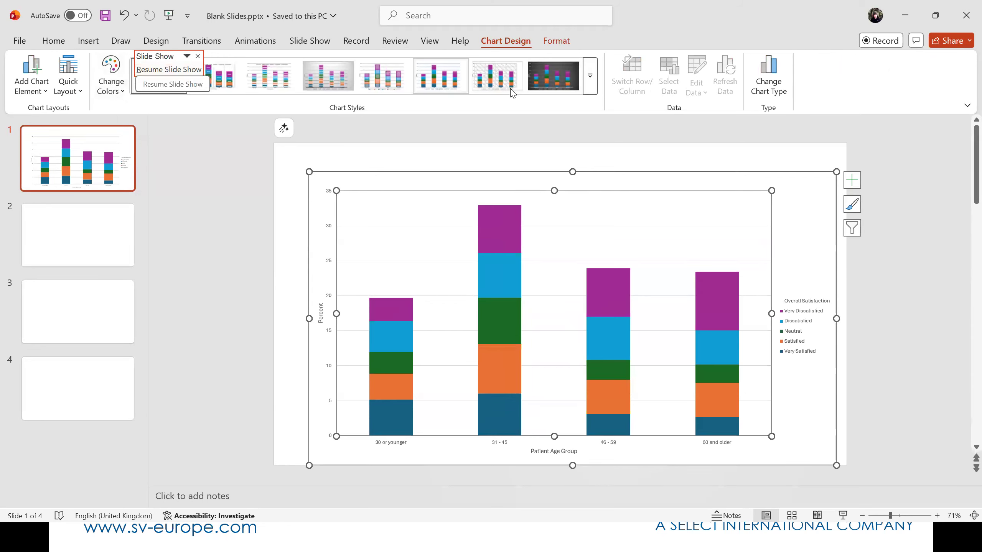
left_click(533, 84)
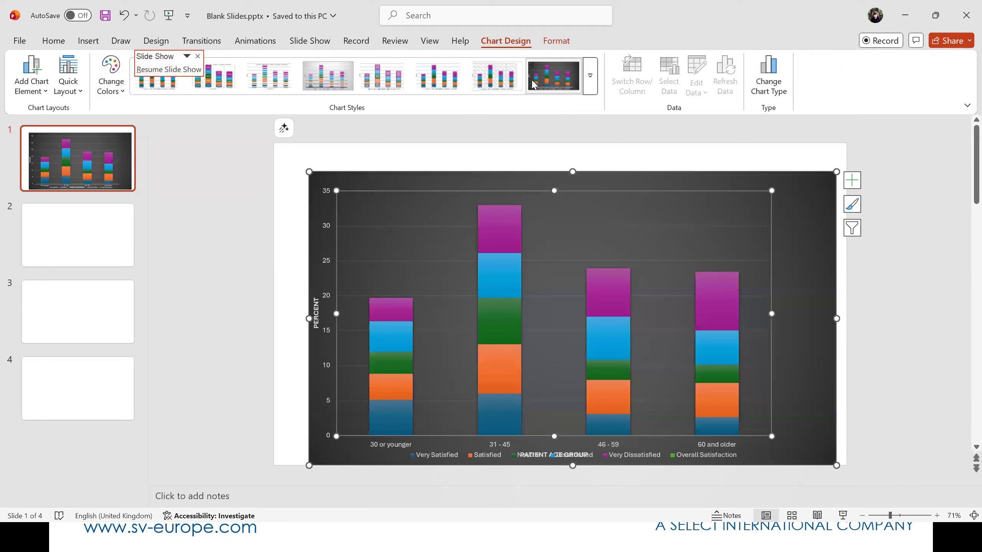
left_click(764, 92)
left_click(486, 140)
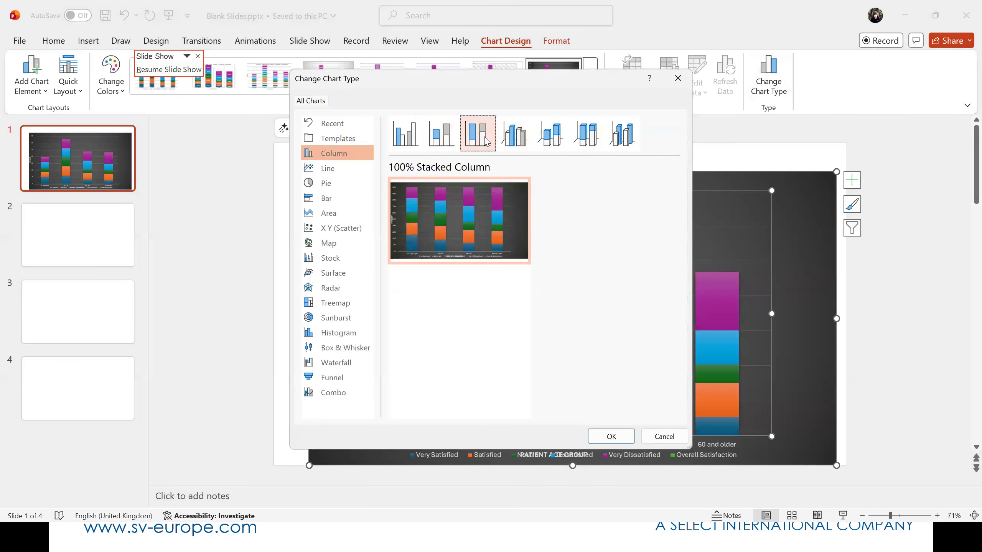
left_click(611, 436)
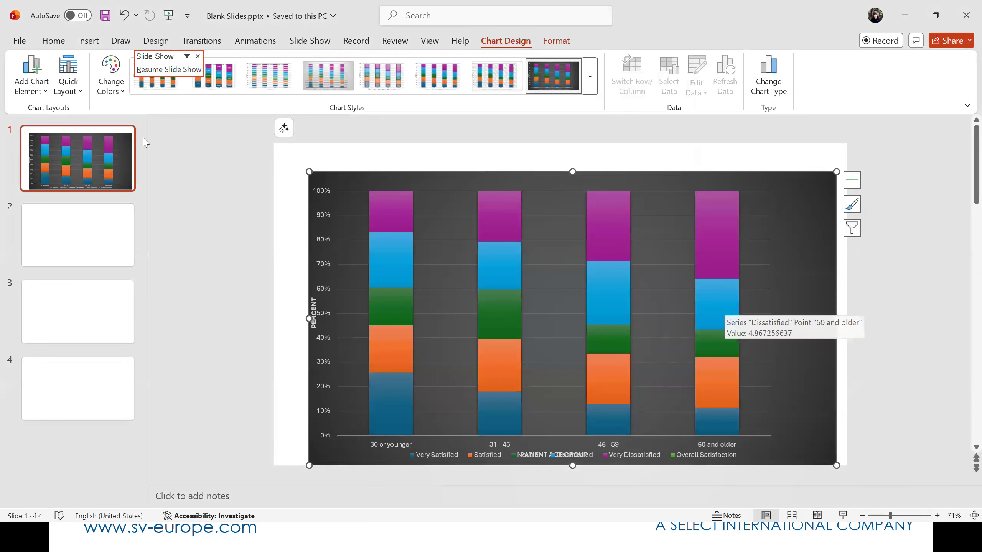
- Try the second Colorful palette on the chart, then recolour it with the third Colorful palette that starts with orange
left_click(115, 87)
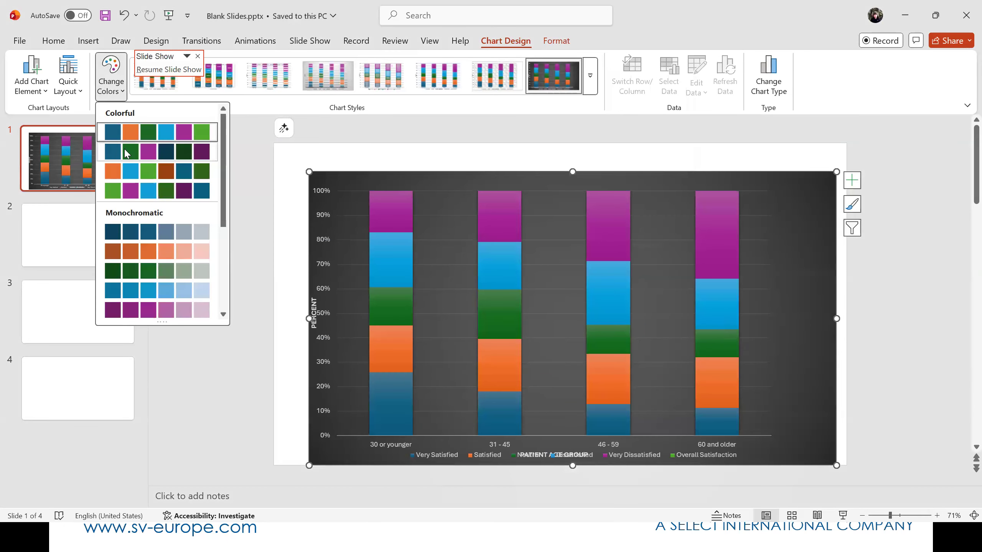
left_click(124, 154)
left_click(111, 81)
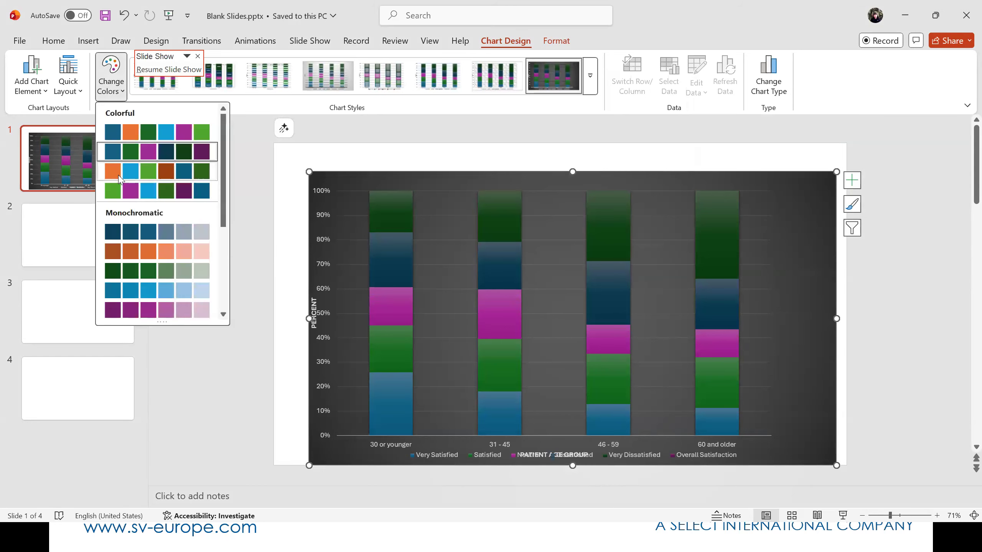
left_click(118, 173)
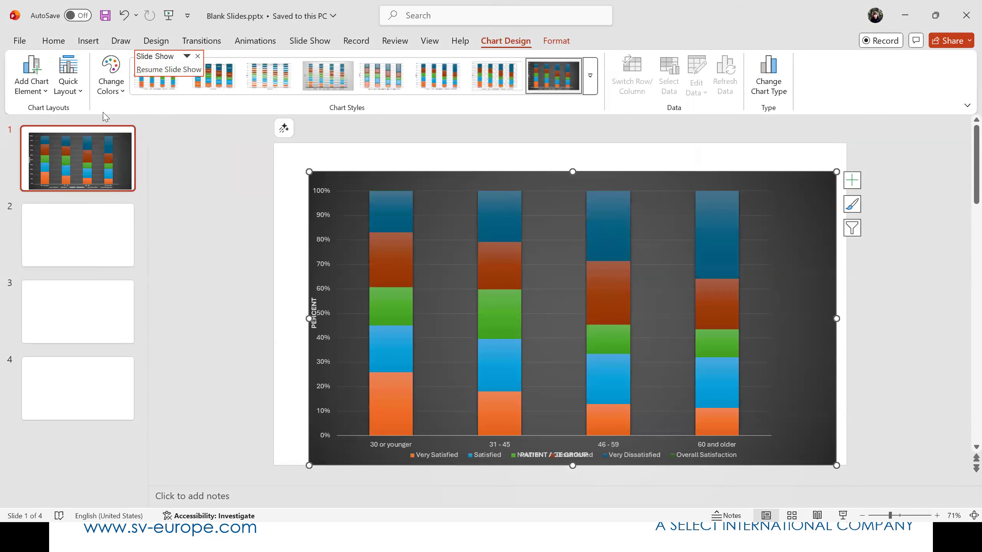
- Give the chart the quick layout with series lines, axis titles and a side legend, and centre it on the slide
left_click(76, 92)
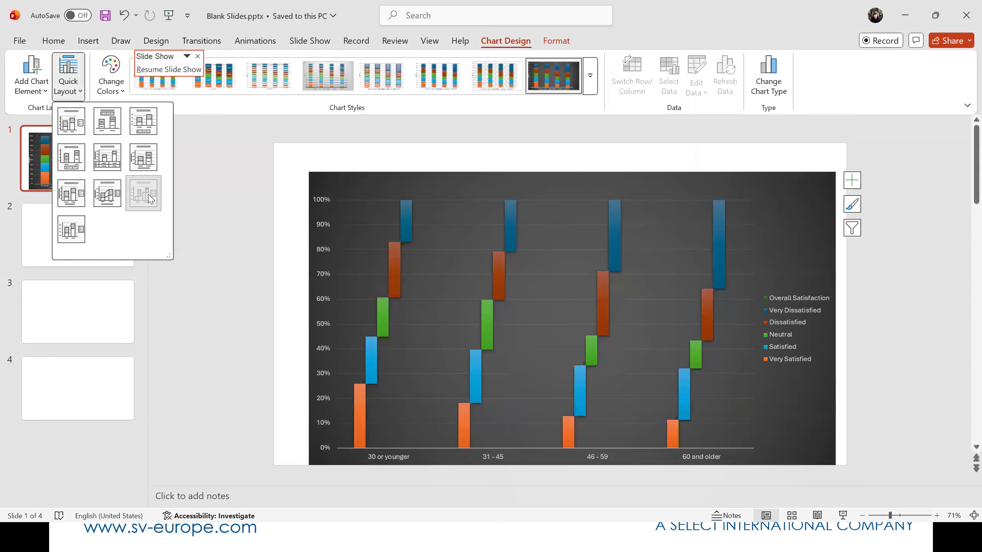
left_click(143, 196)
left_click(73, 88)
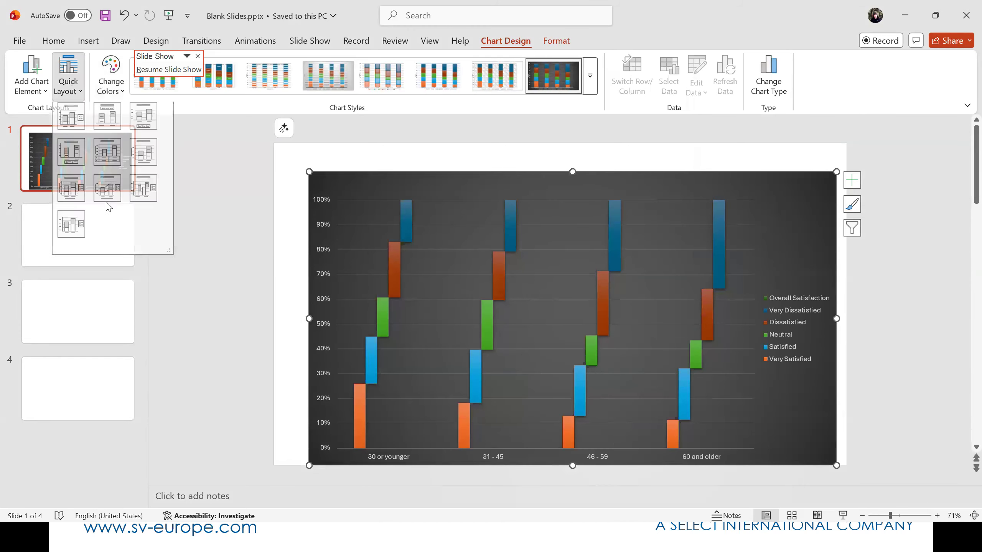
left_click(108, 206)
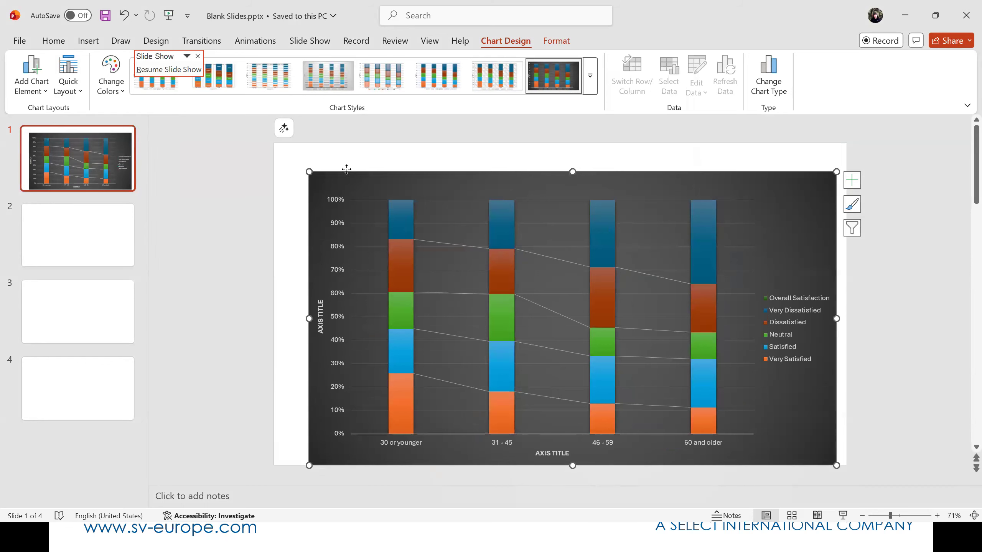
left_click_drag(353, 177, 340, 164)
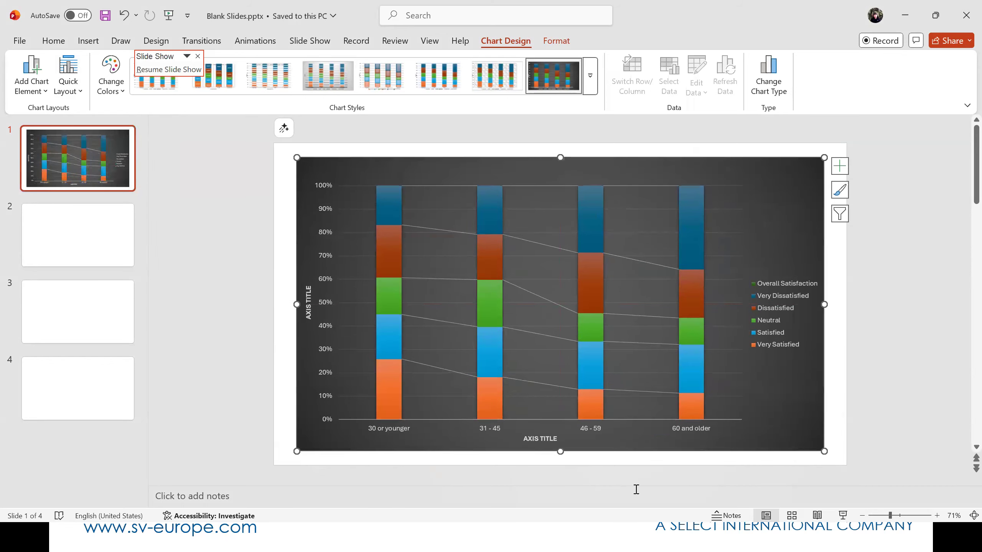
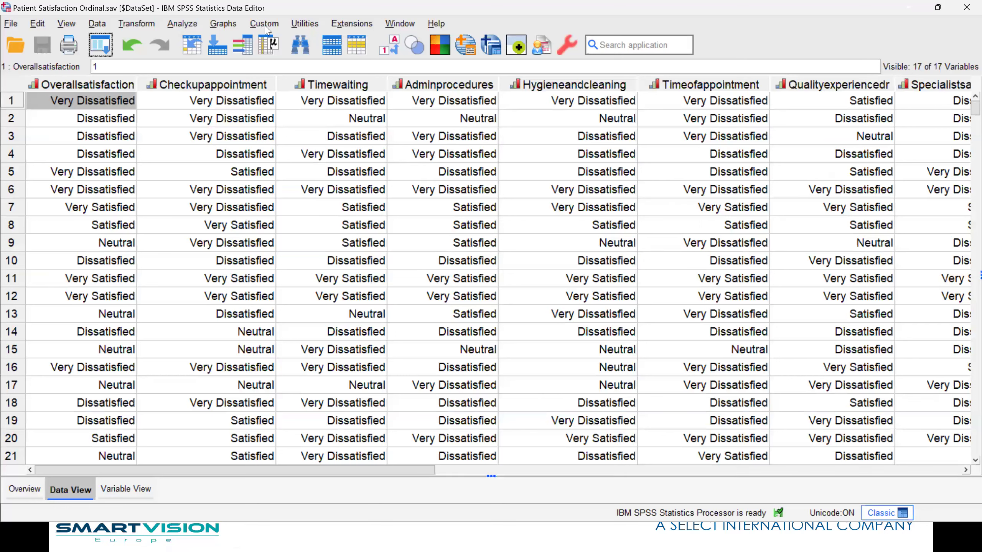
- Run a two-tailed bivariate Pearson correlation between Overall Satisfaction and Patient Age Group, and examine the coefficient and significance in the output table
left_click(183, 24)
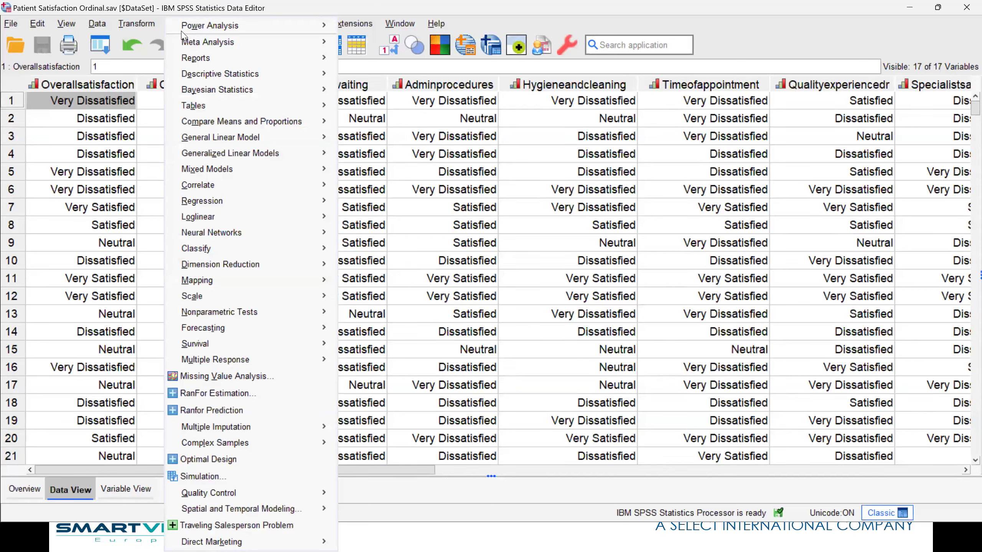
mouse_move(260, 185)
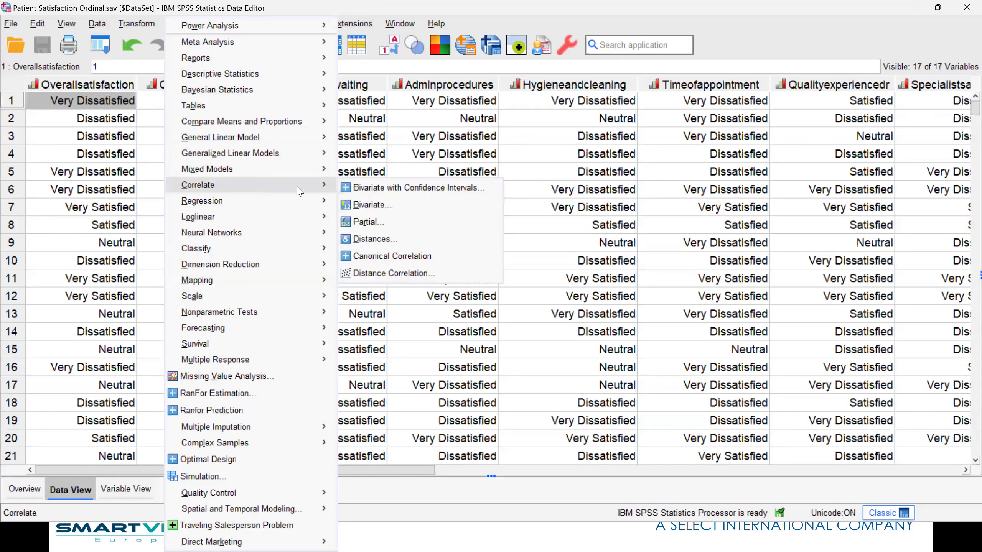
left_click(372, 205)
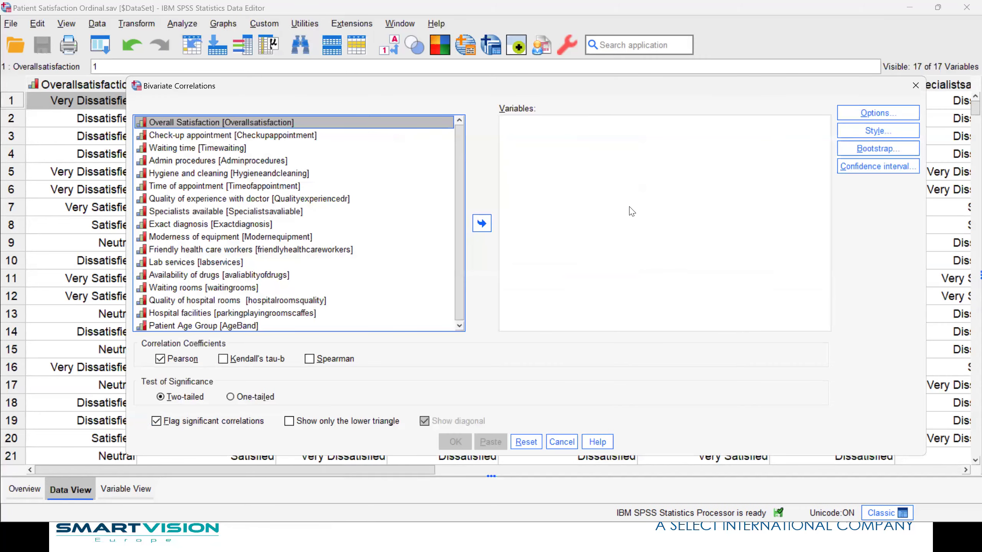
left_click(484, 227)
left_click(237, 312)
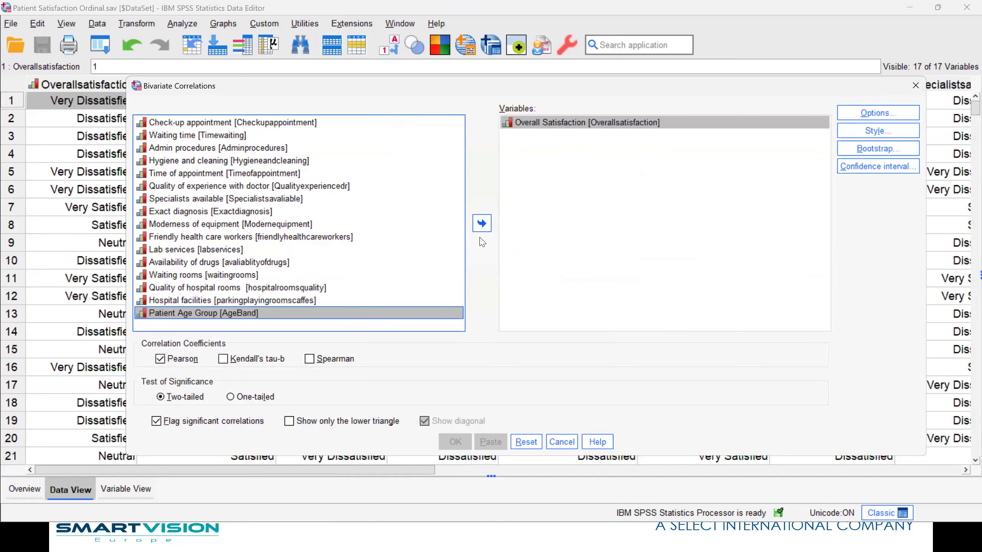
left_click(482, 224)
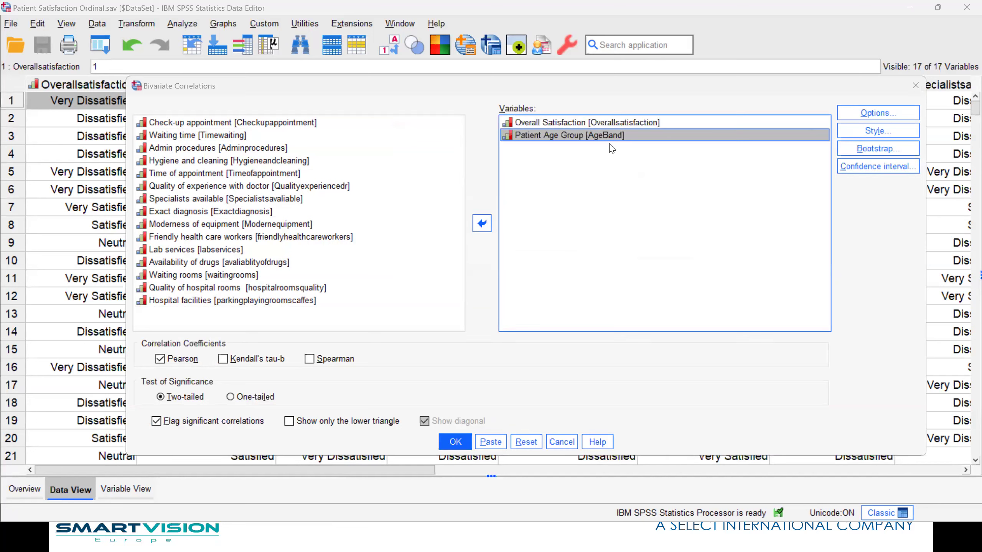
left_click(456, 442)
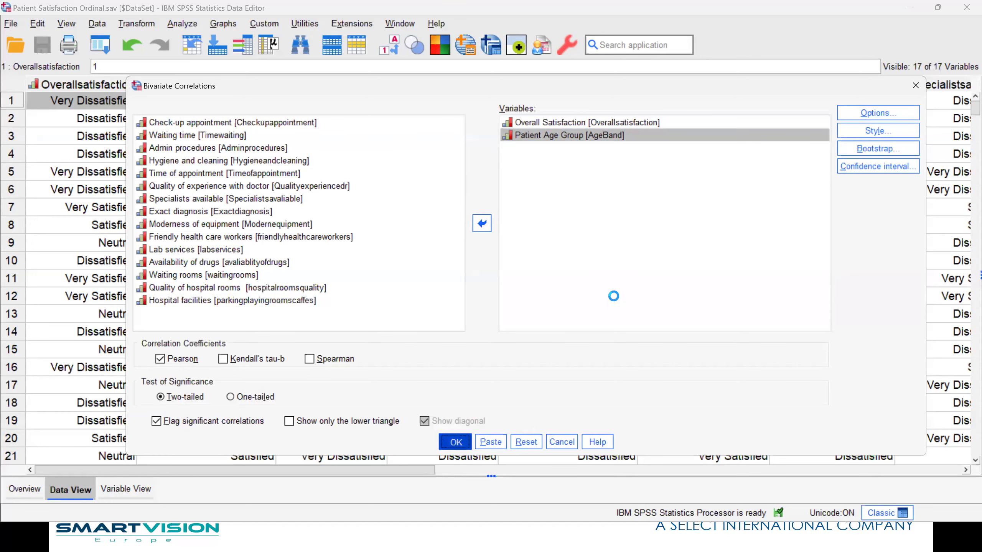
left_click(353, 221)
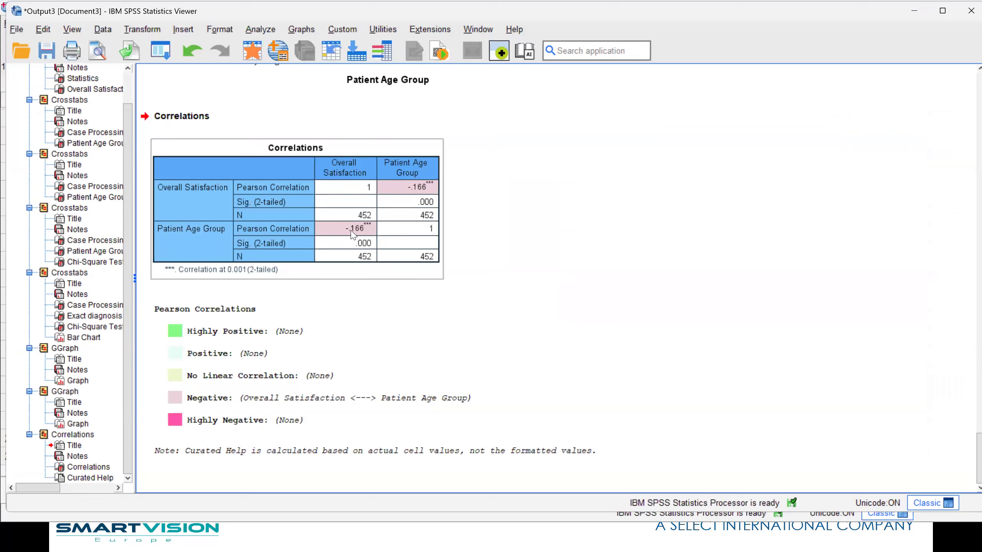
left_click(569, 247)
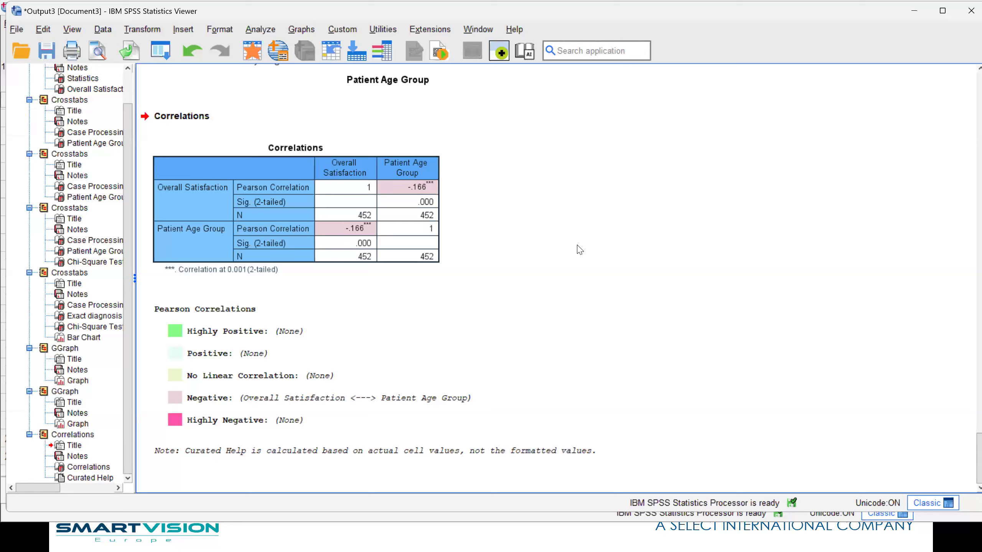
left_click(346, 233)
left_click(539, 233)
left_click(369, 243)
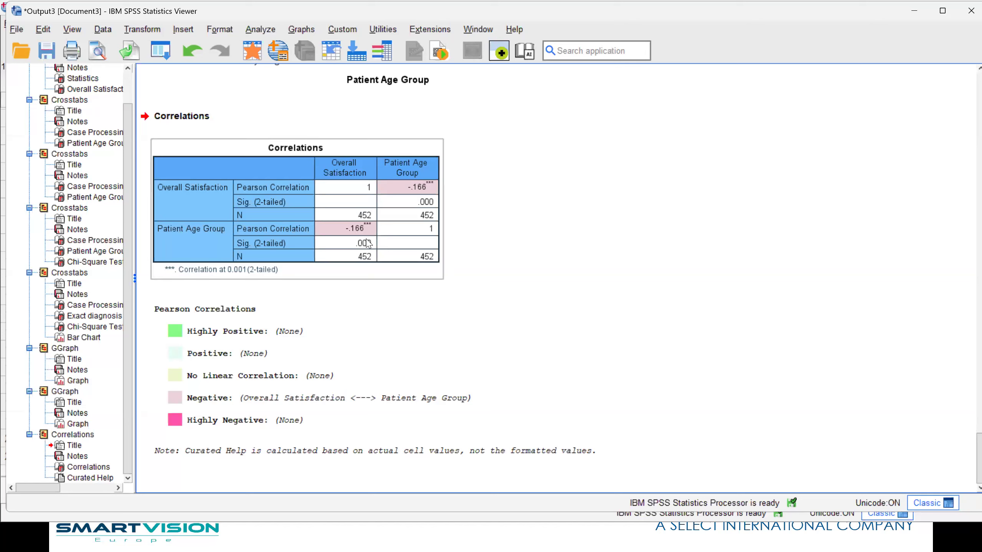
- Recall the Bivariate Correlations dialog and look up the value labels of the Overall Satisfaction variable
left_click(160, 58)
left_click(173, 73)
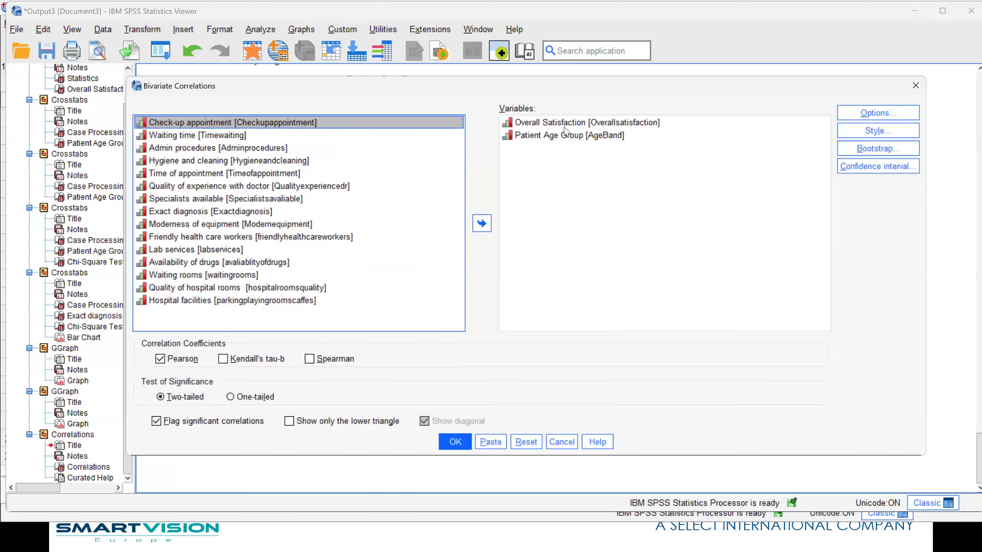
right_click(553, 123)
left_click(563, 139)
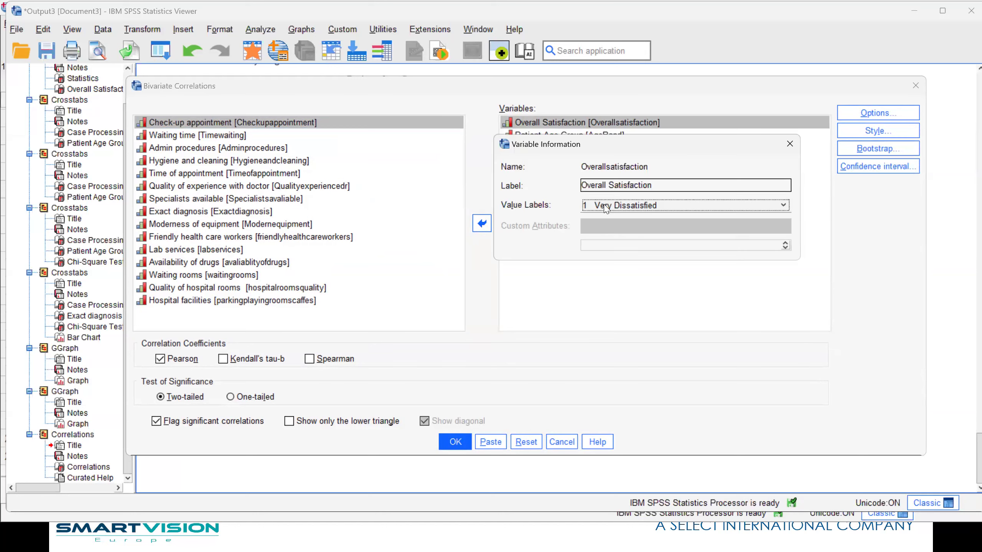
left_click(610, 207)
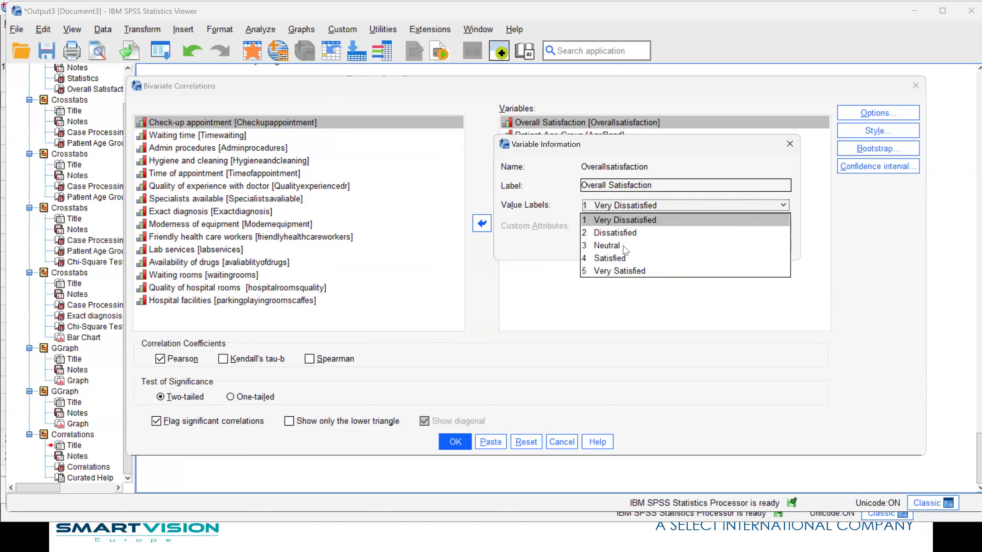
left_click(789, 144)
left_click(790, 144)
- Look up the value labels of Patient Age Group and recheck the variable information for Overall Satisfaction
right_click(535, 136)
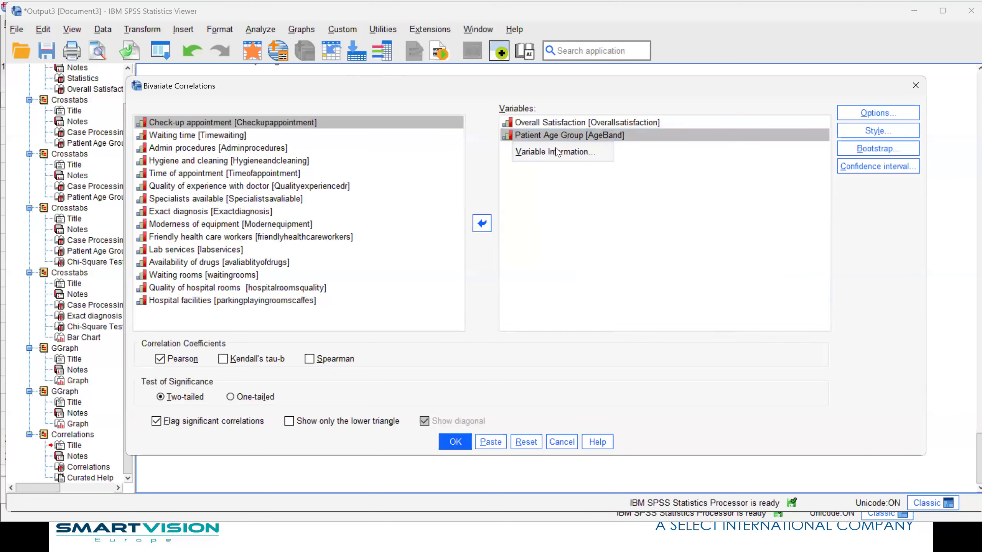
left_click(560, 155)
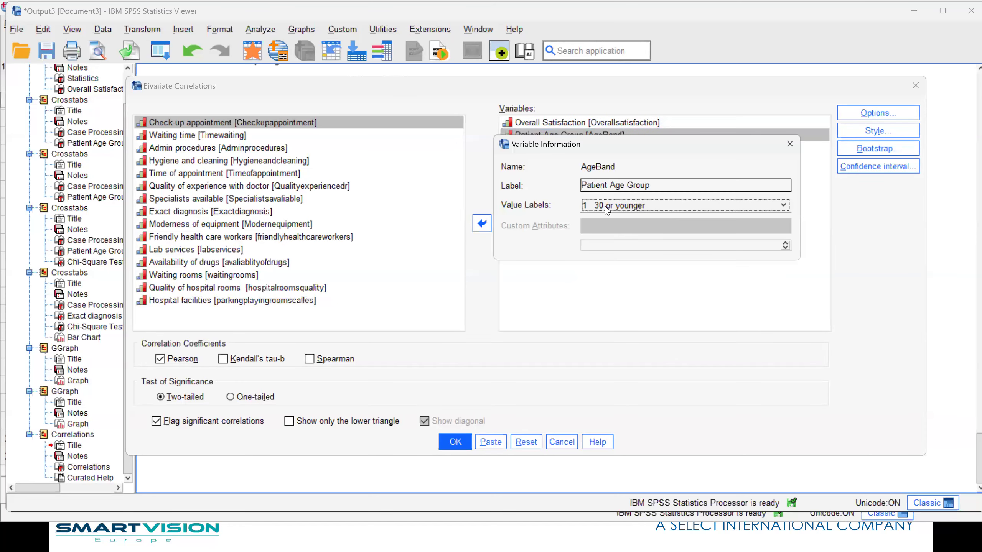
left_click(618, 207)
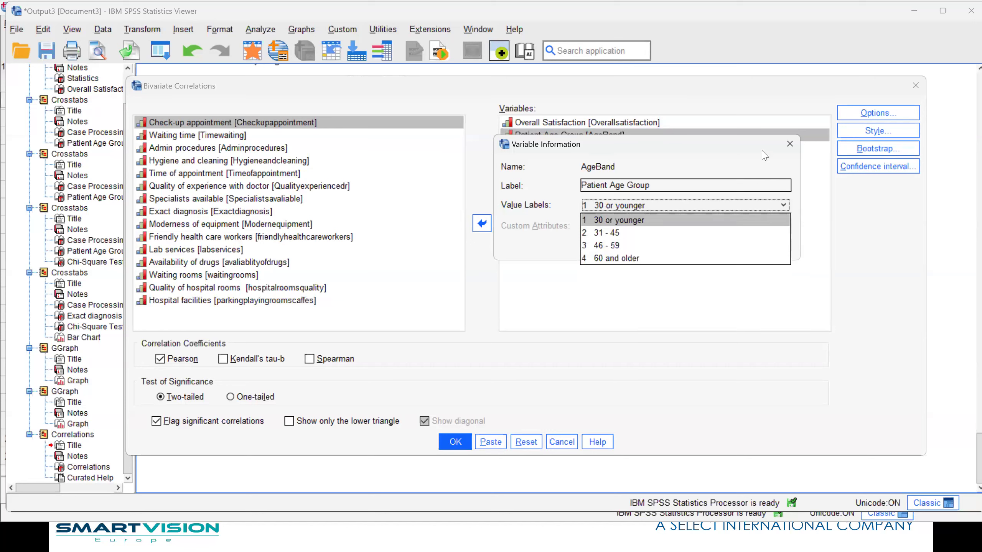
left_click(788, 144)
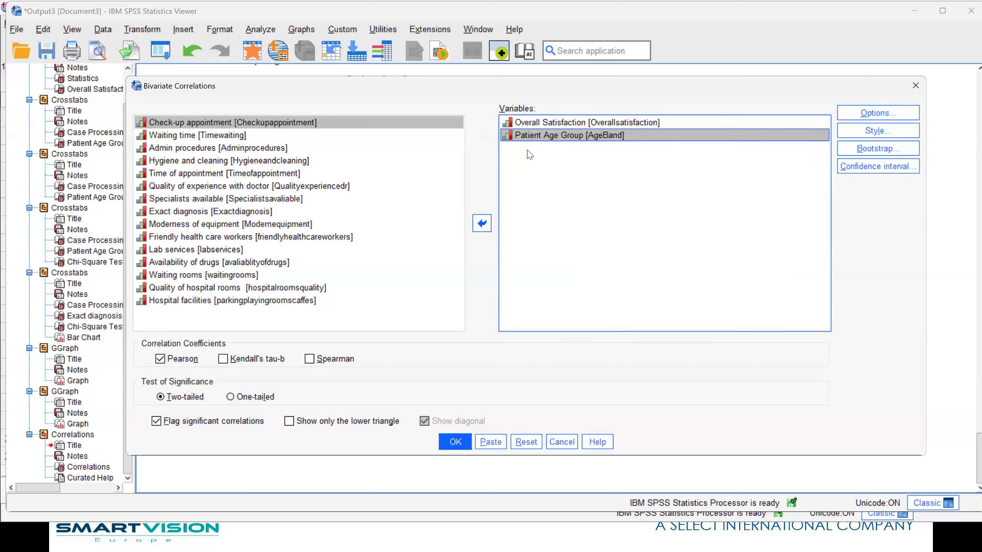
right_click(545, 124)
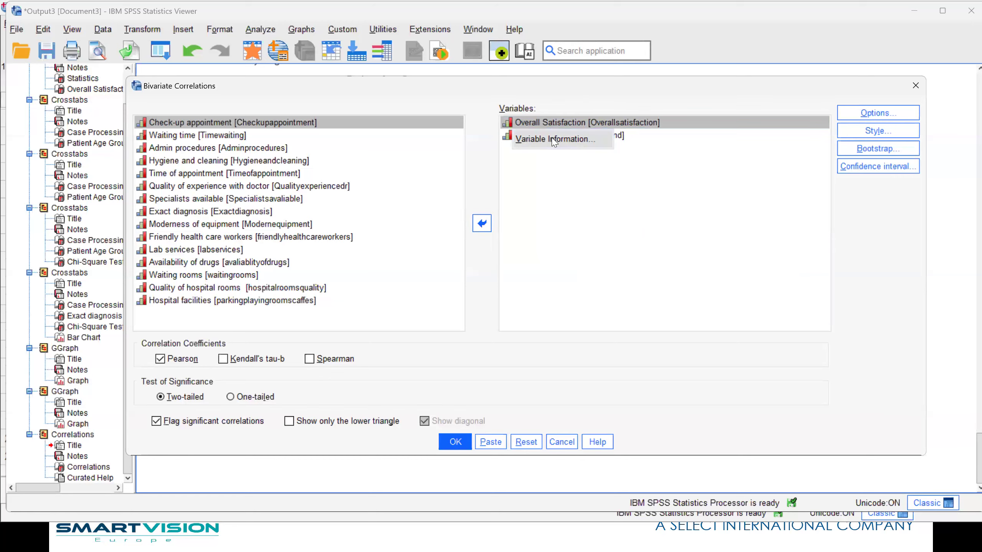
left_click(555, 139)
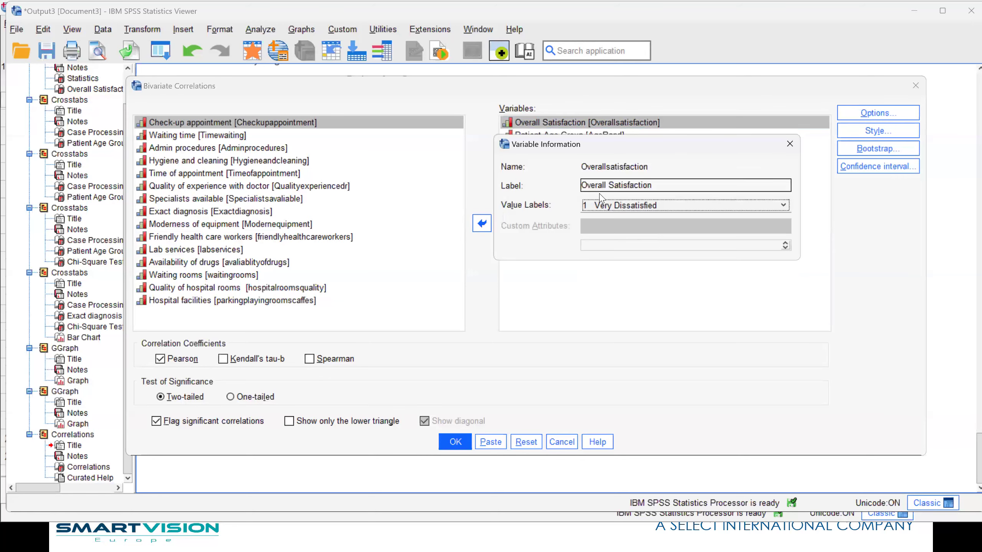
left_click(789, 144)
- Replace Patient Age Group with Exact diagnosis, run the correlation with Overall Satisfaction, and examine the coefficients in the resulting table
left_click(520, 138)
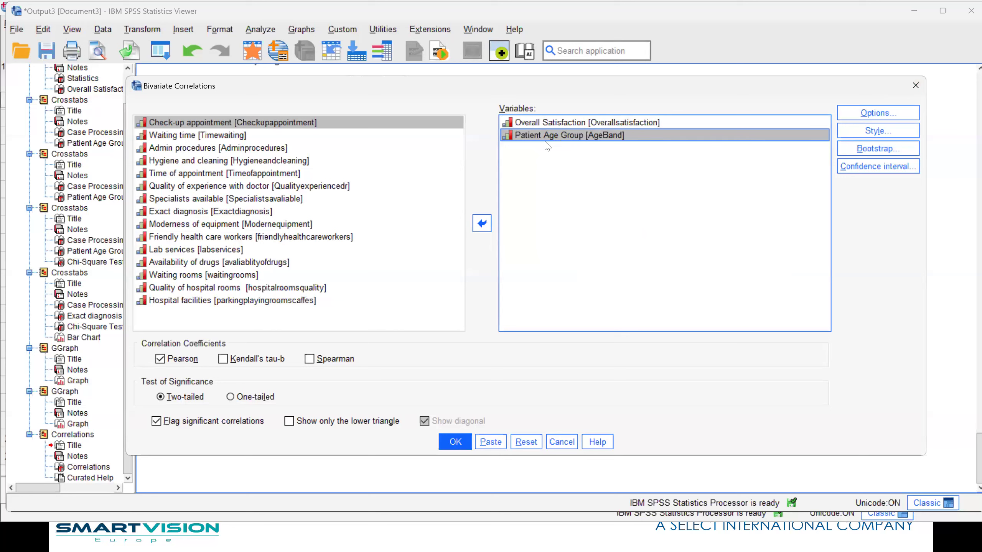
left_click(481, 224)
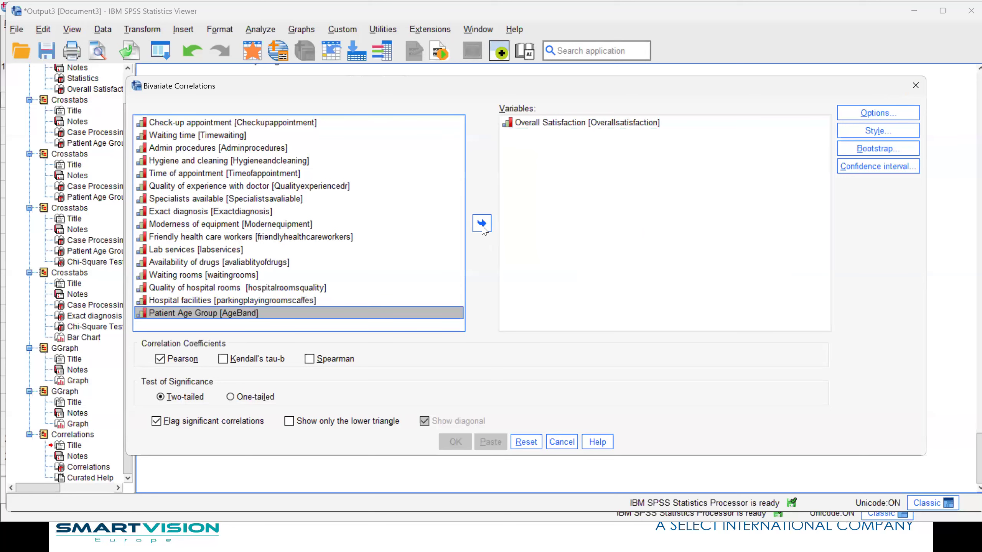
left_click(188, 212)
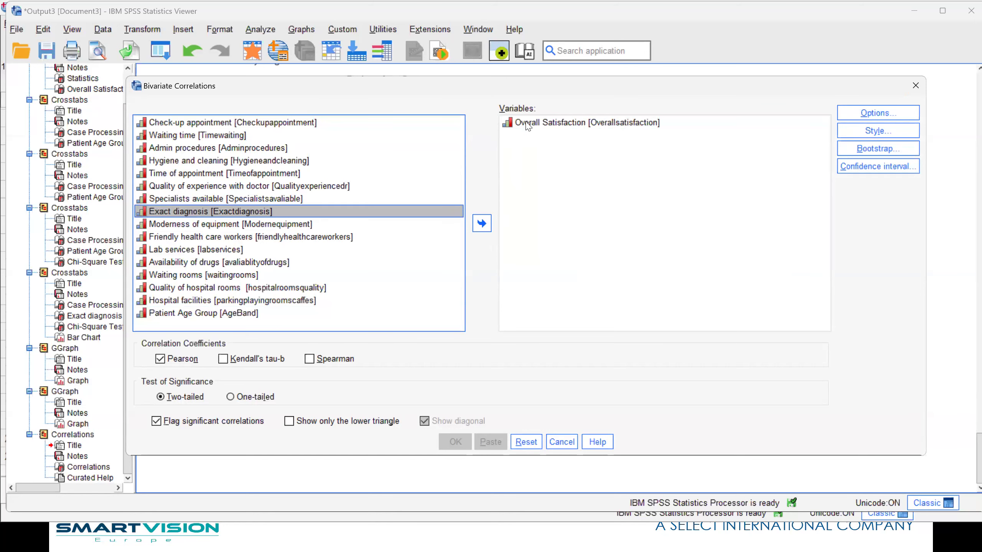
left_click(482, 223)
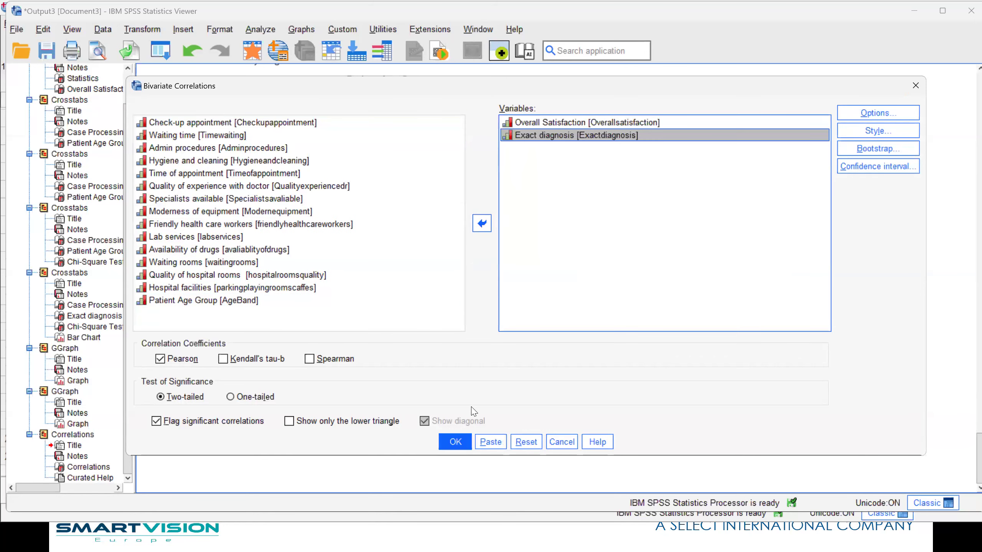
left_click(454, 445)
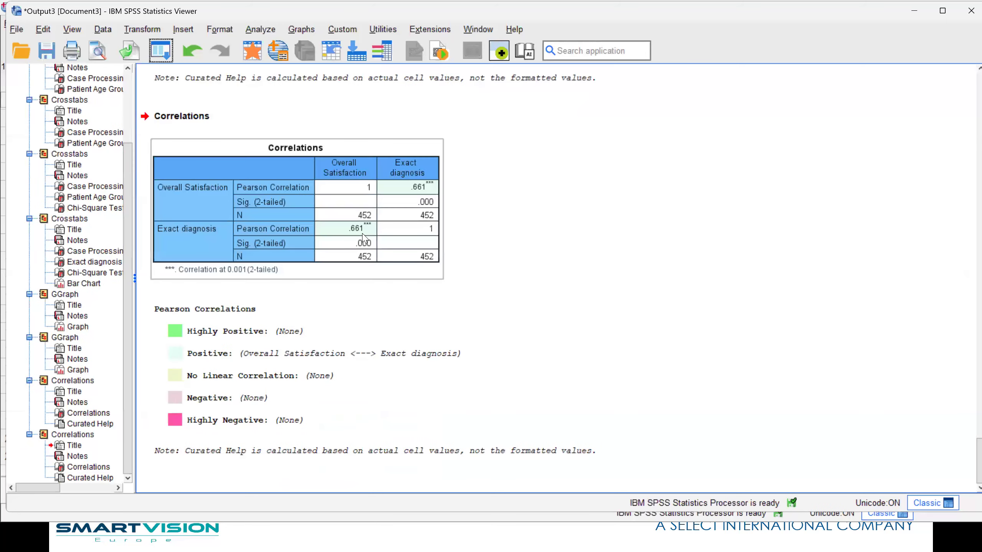
left_click(198, 365)
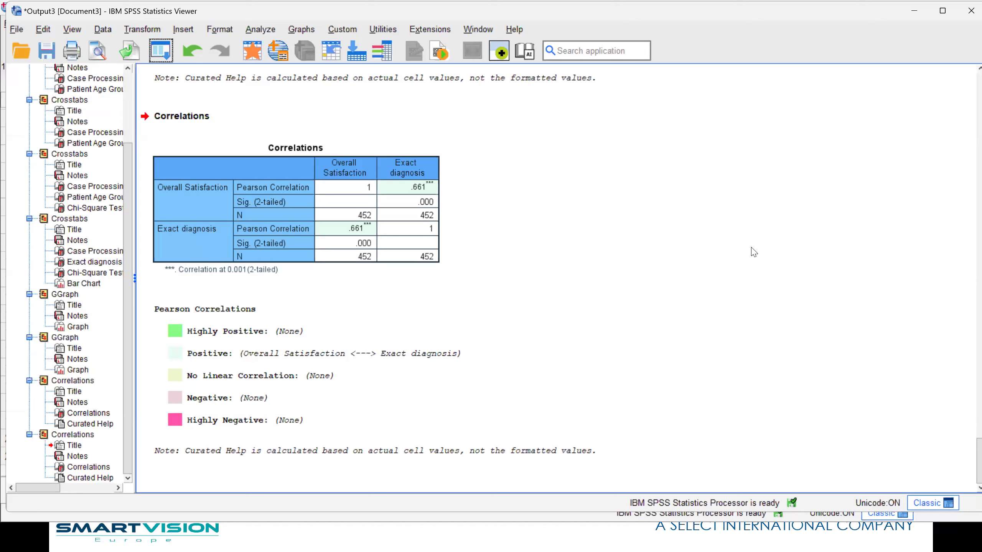
left_click(327, 224)
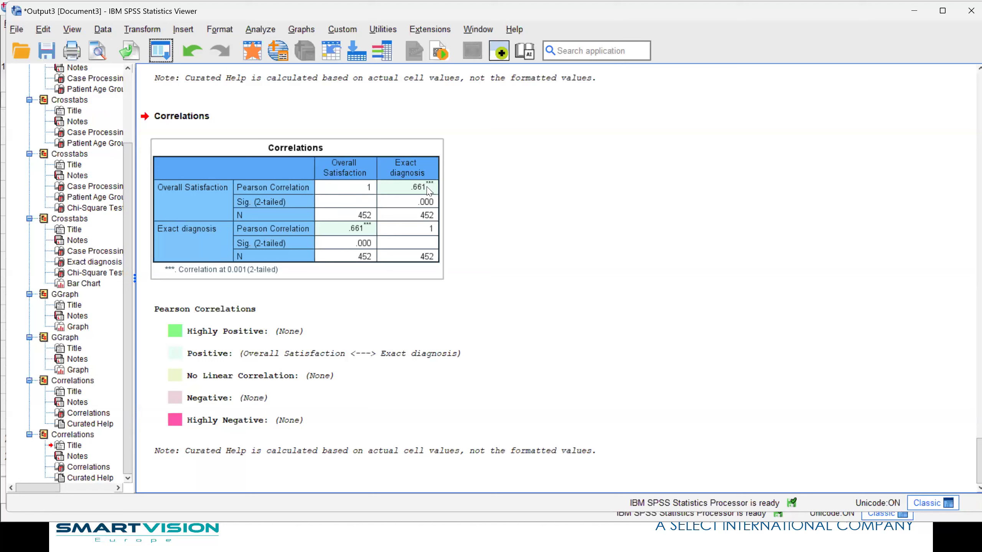
left_click(548, 229)
left_click(417, 190)
left_click(192, 51)
- Rerun the bivariate correlation of Overall Satisfaction and Exact diagnosis showing only the lower triangle, without the diagonal
left_click(161, 54)
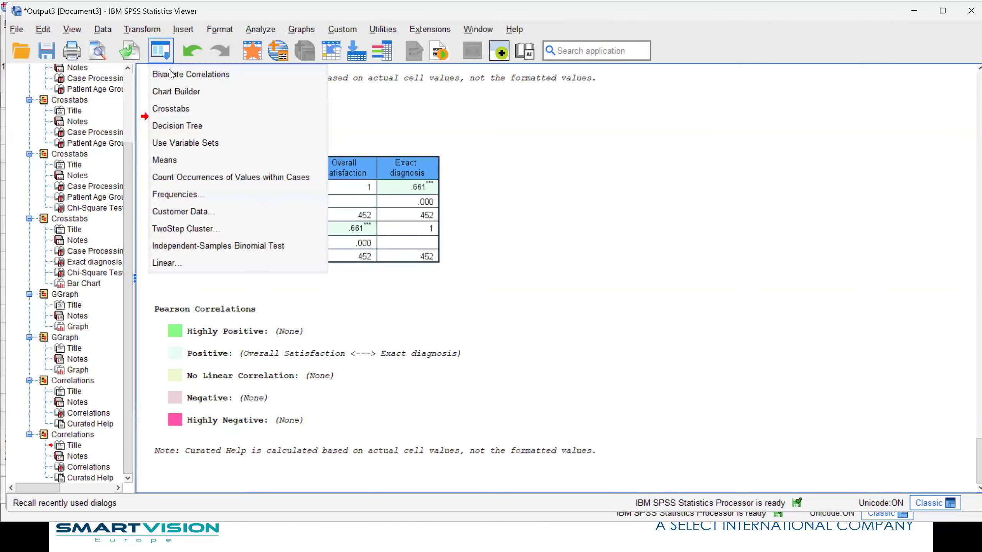
left_click(170, 74)
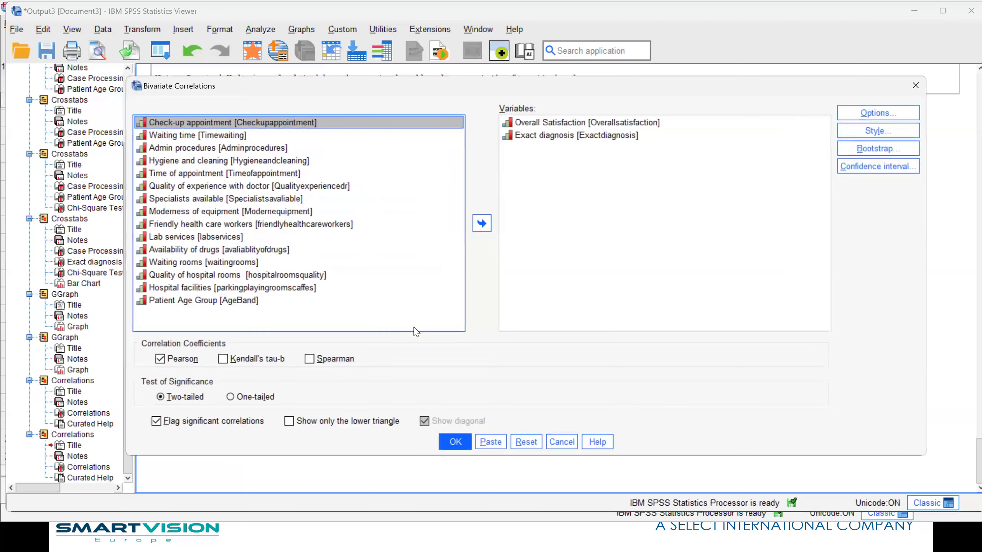
left_click(290, 422)
left_click(436, 423)
left_click(455, 442)
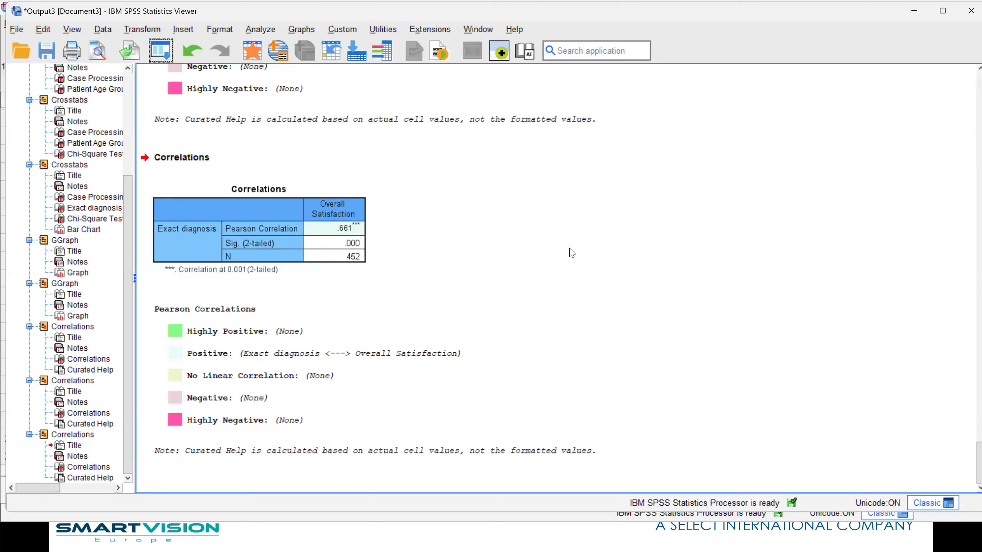
- Recall the Bivariate Correlations setup and add Patient Age Group, Waiting time and Quality of experience with doctor to the variables
left_click(161, 52)
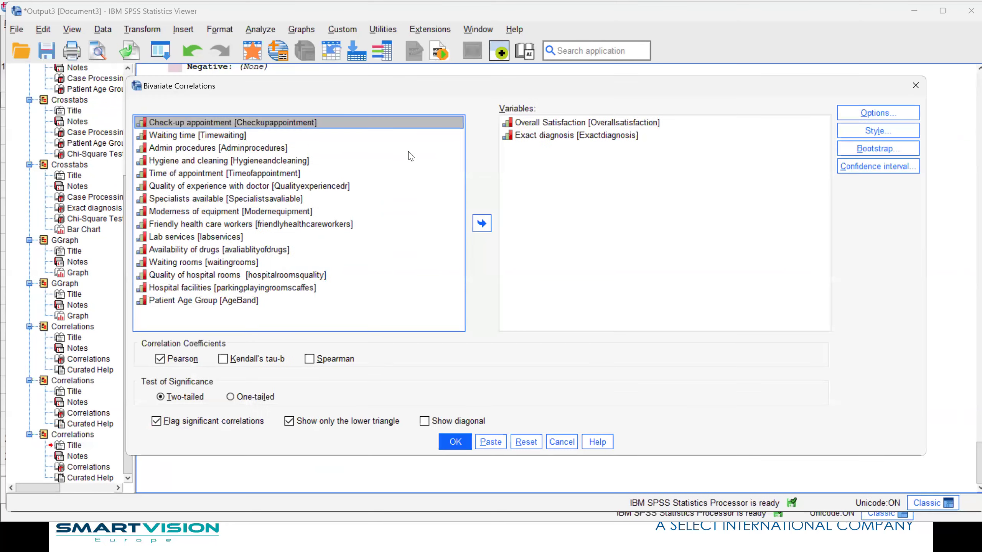
left_click(201, 301)
left_click(481, 223)
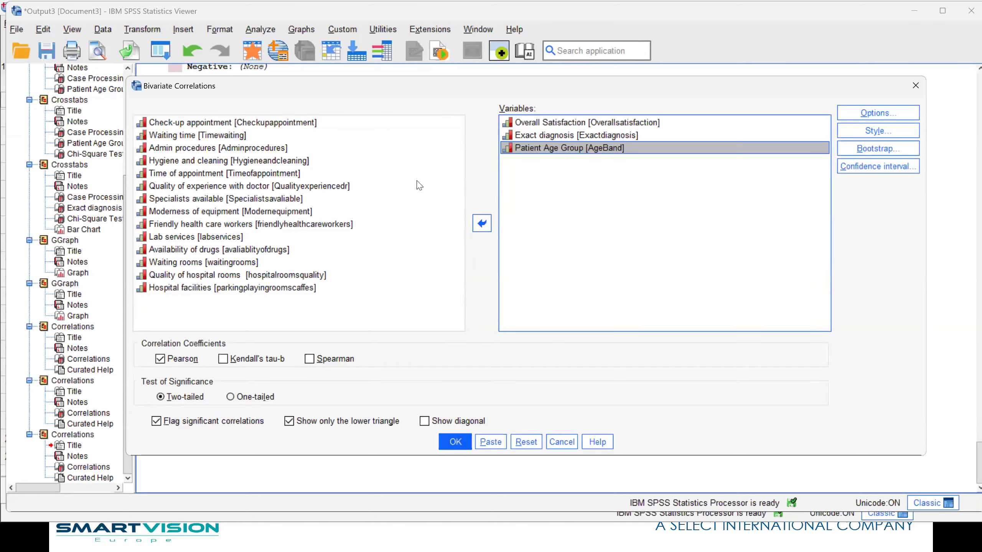
left_click(192, 136)
left_click(482, 223)
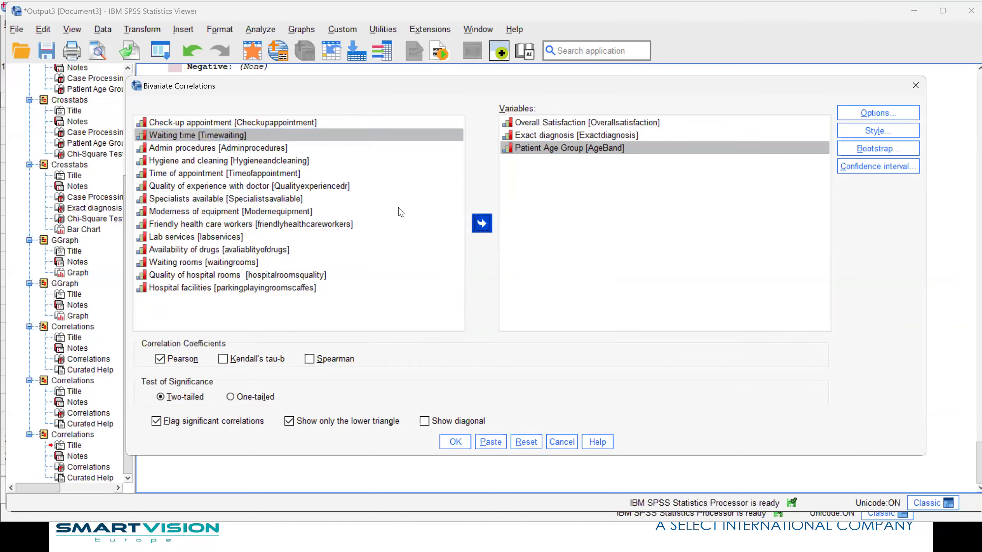
left_click(234, 175)
left_click(481, 223)
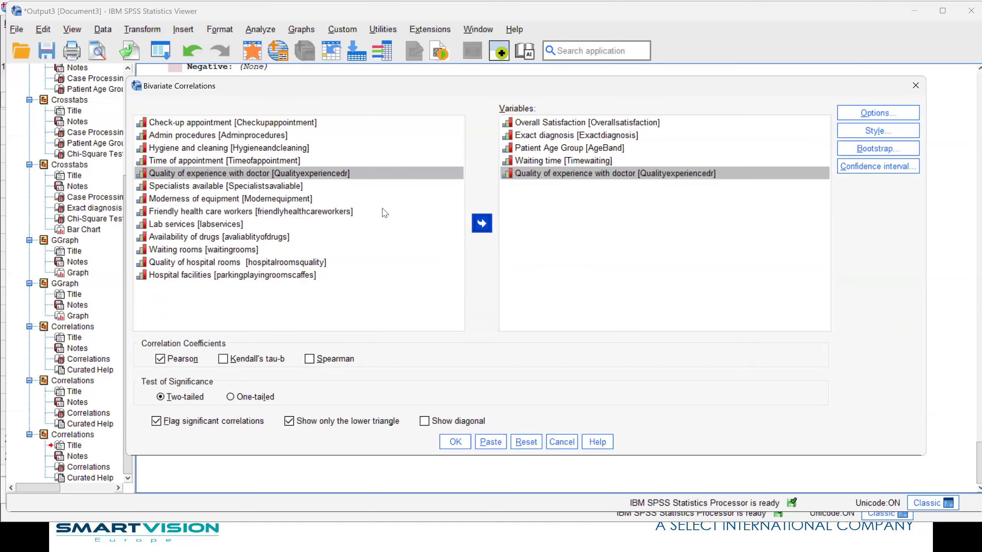
- Add Friendly health care workers, Waiting rooms and Availability of drugs to the correlation variables and run the analysis
left_click(220, 199)
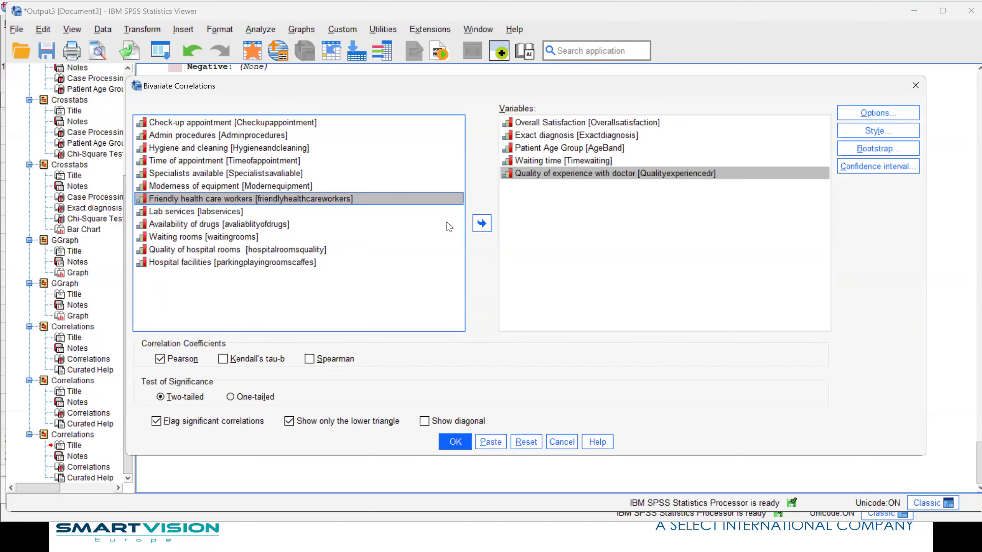
left_click(480, 227)
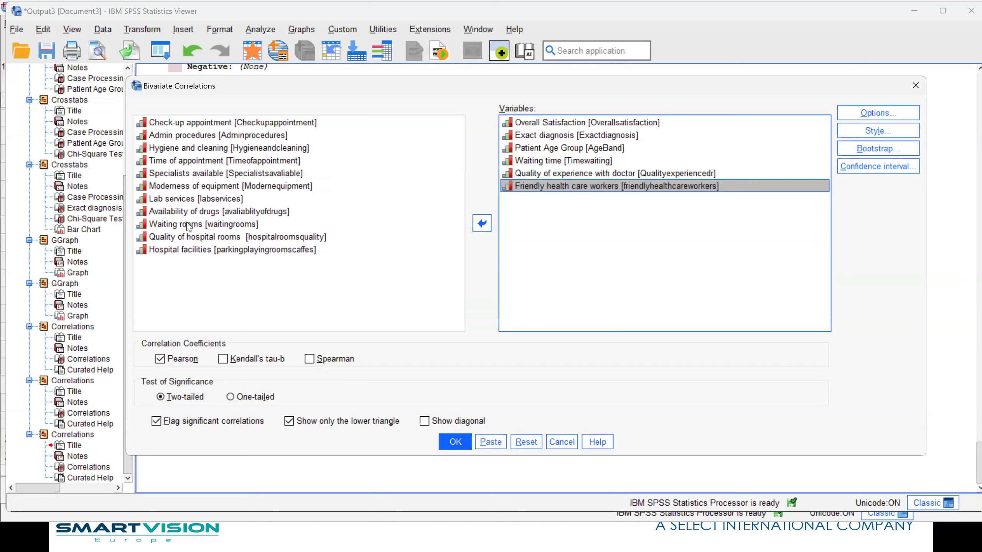
left_click(453, 225)
left_click(481, 224)
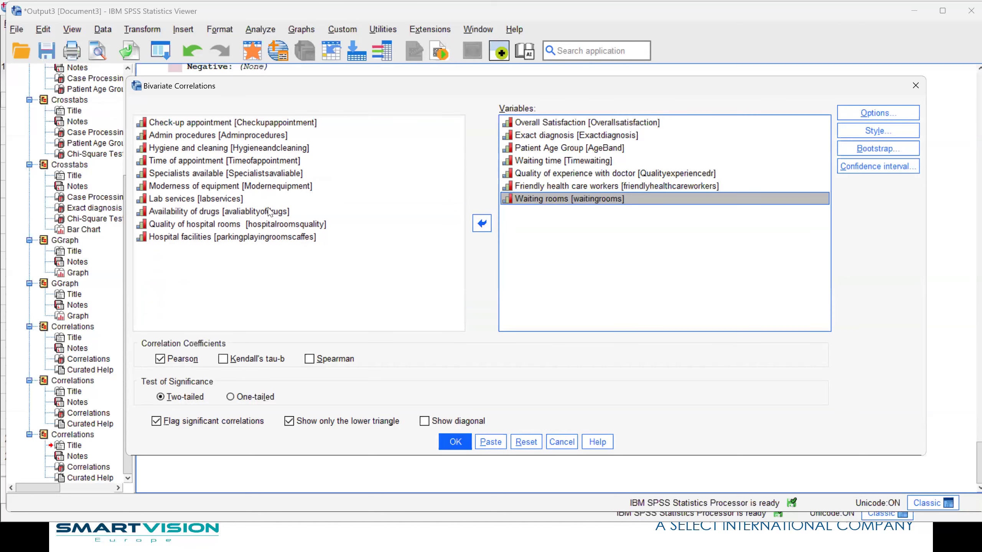
left_click(284, 212)
left_click(481, 223)
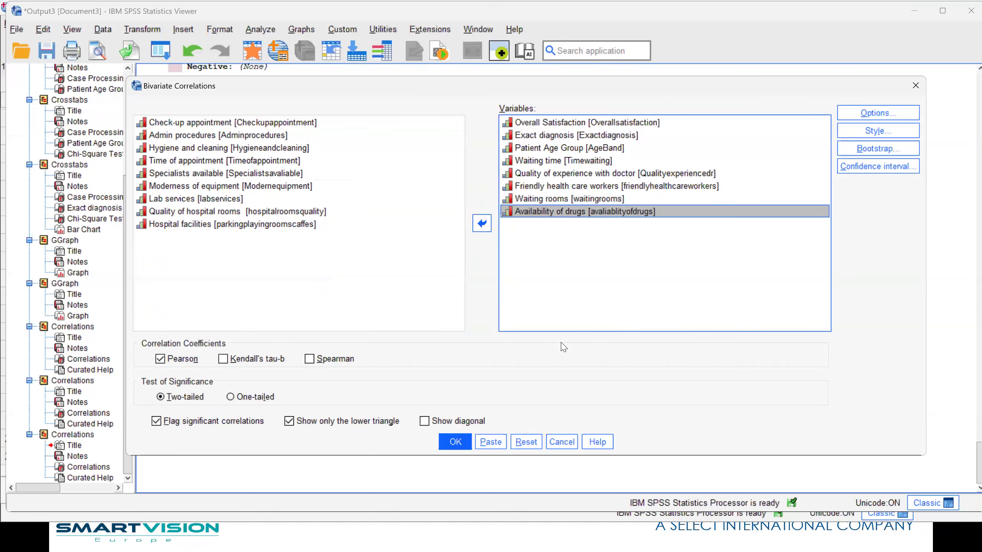
left_click(444, 443)
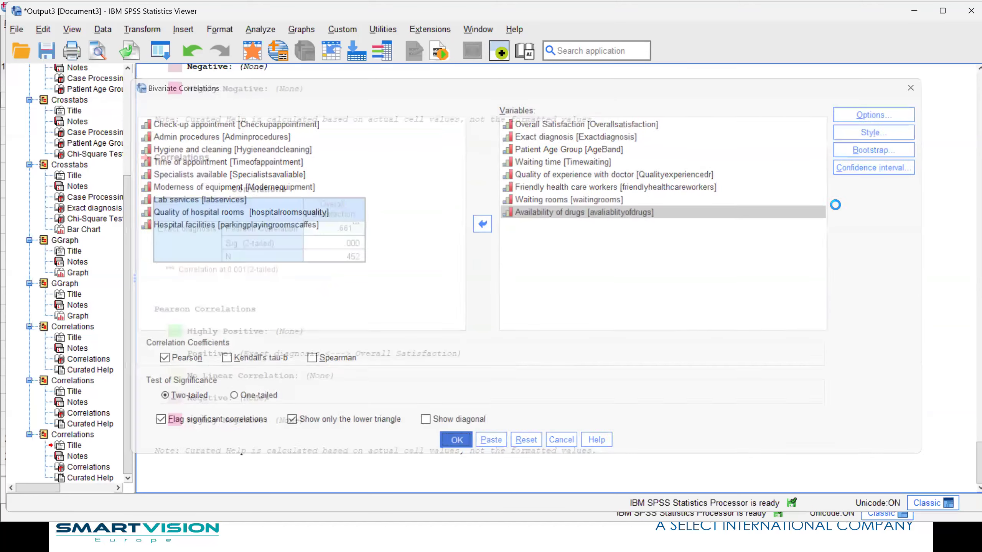
- Open the new Correlations table for editing and pivot Statistics from the rows into the layer
scroll(841, 207, "up", 6)
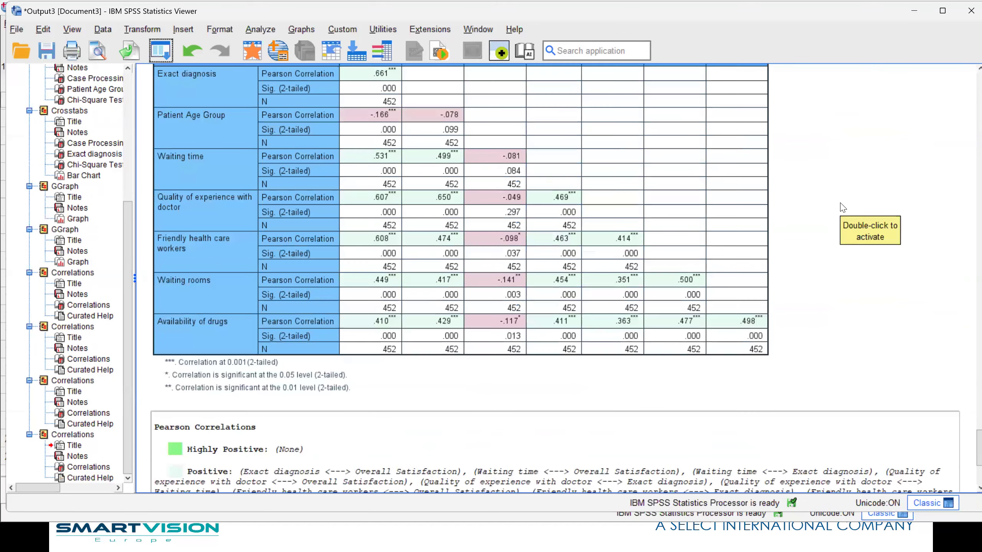
left_click(596, 272)
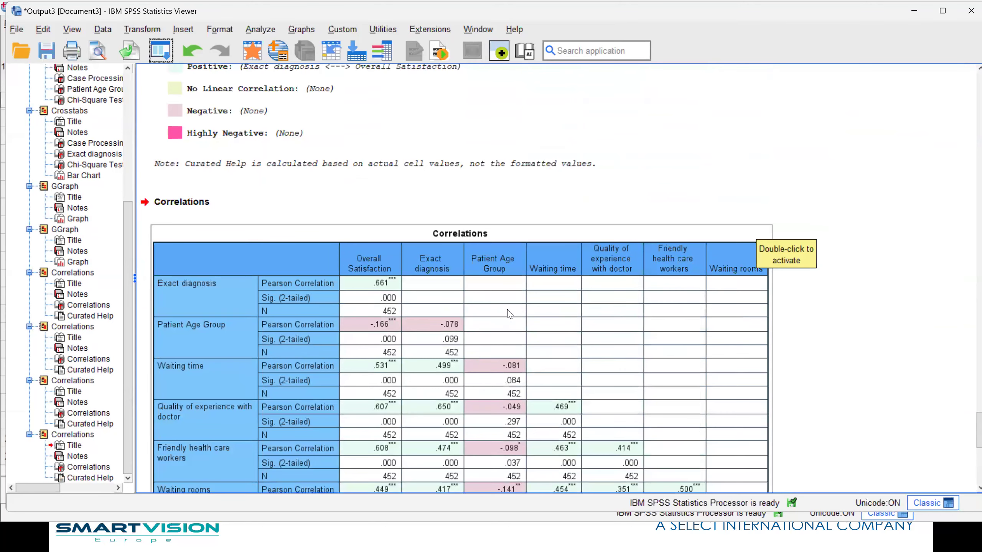
scroll(509, 315, "down", 5)
double_click(476, 230)
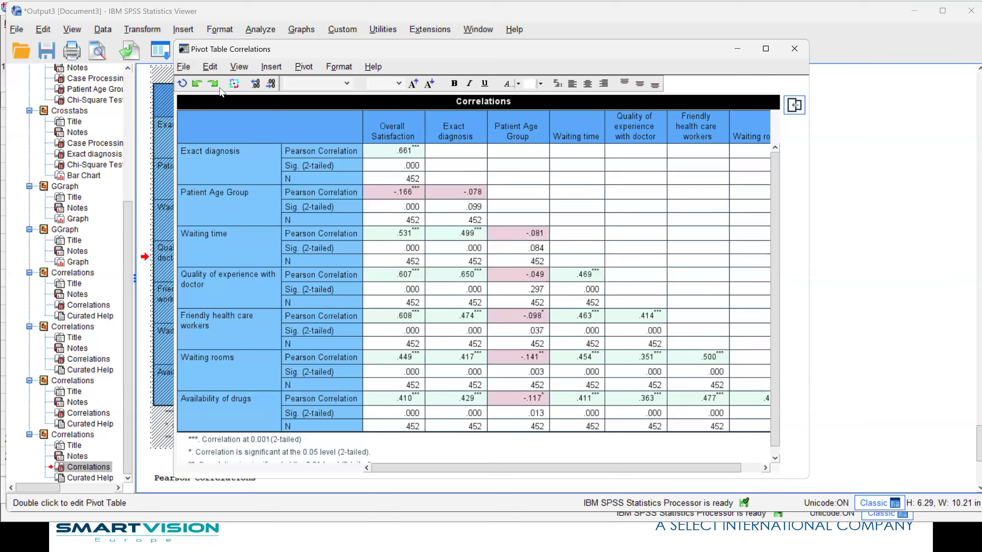
left_click(234, 83)
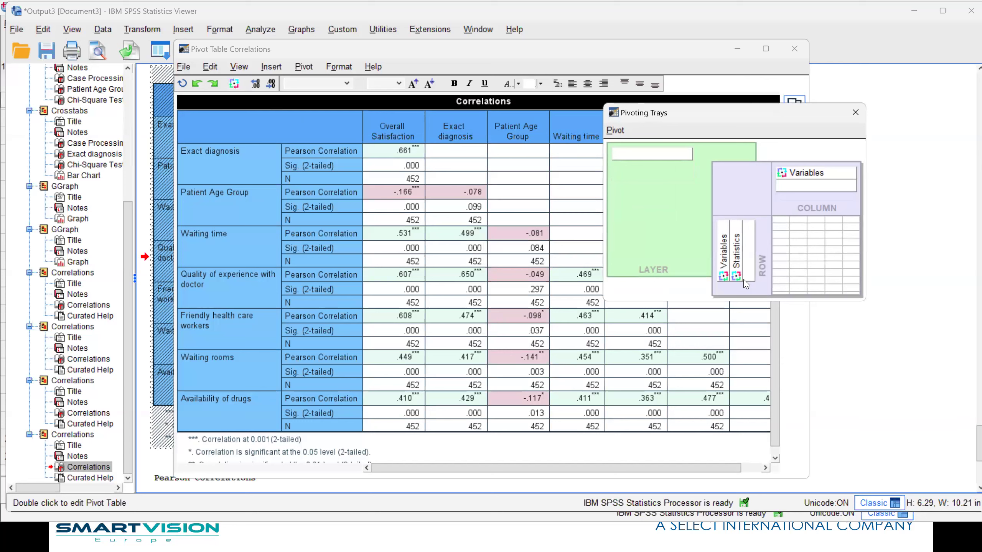
left_click_drag(742, 282, 629, 162)
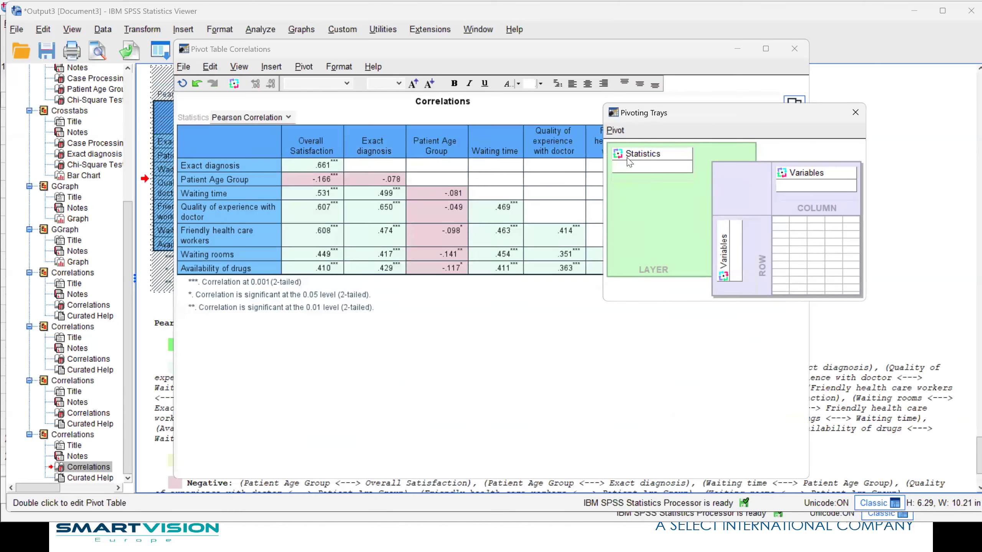
left_click(853, 114)
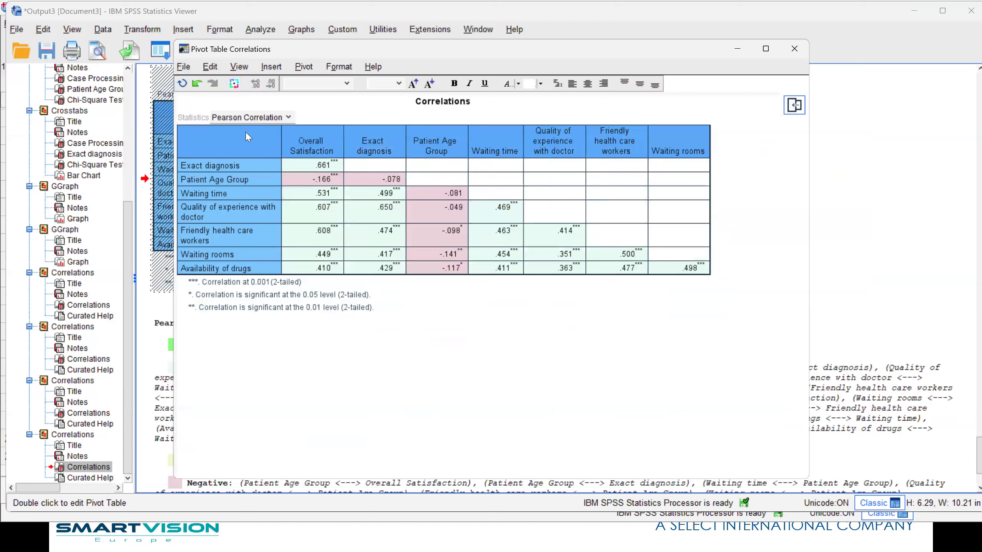
- Compare the Sig. (2-tailed), N and Pearson Correlation layers of the table, leave Pearson Correlation displayed, and close the pivot table editor
left_click(269, 117)
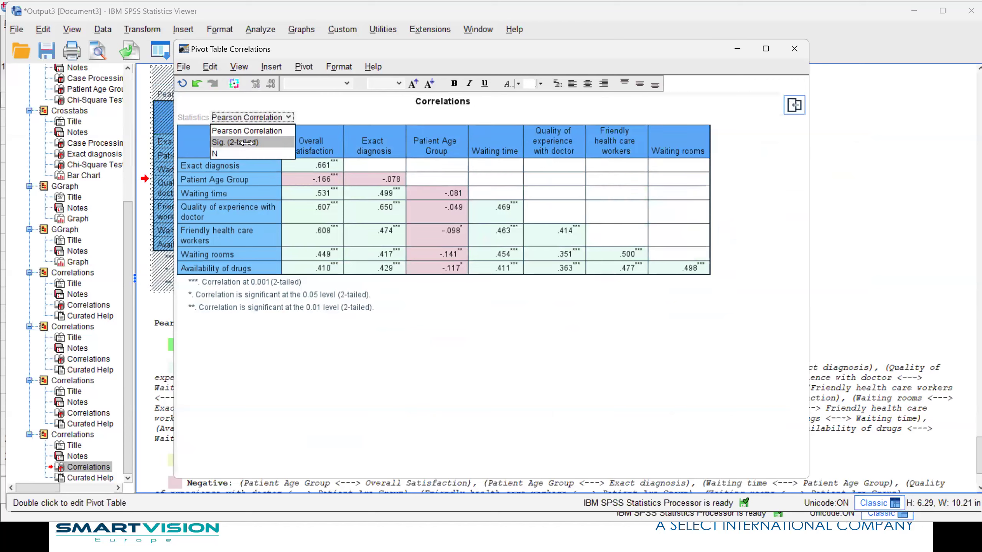
left_click(247, 142)
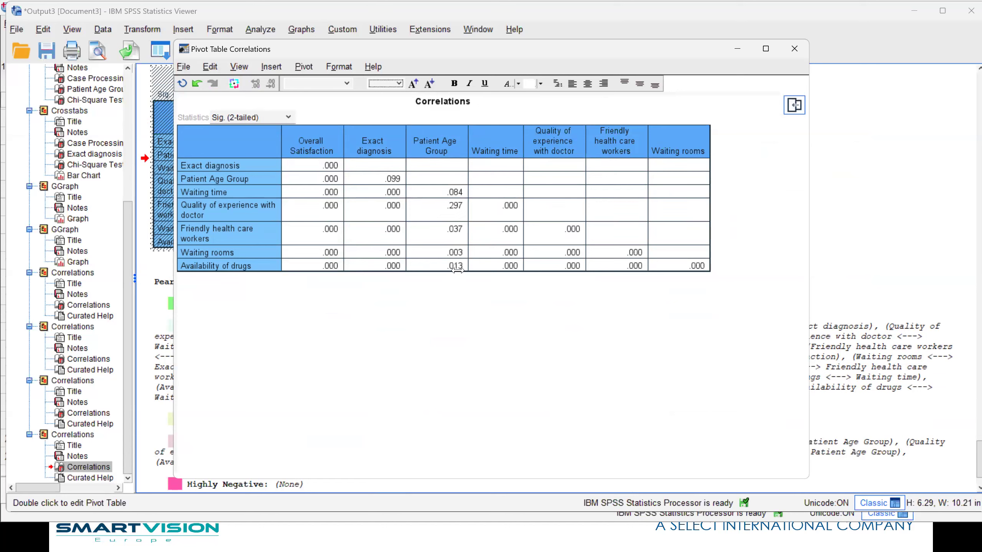
left_click(263, 120)
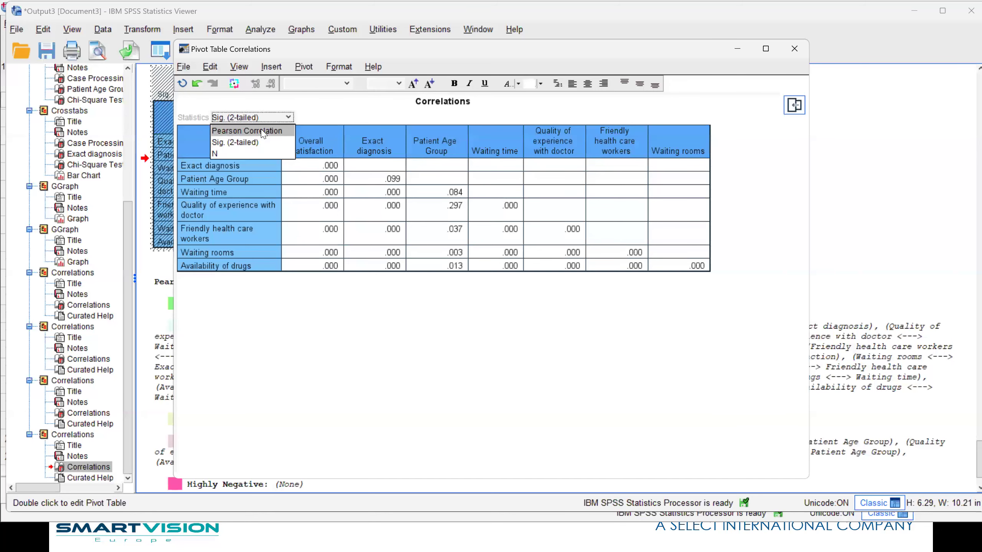
left_click(264, 130)
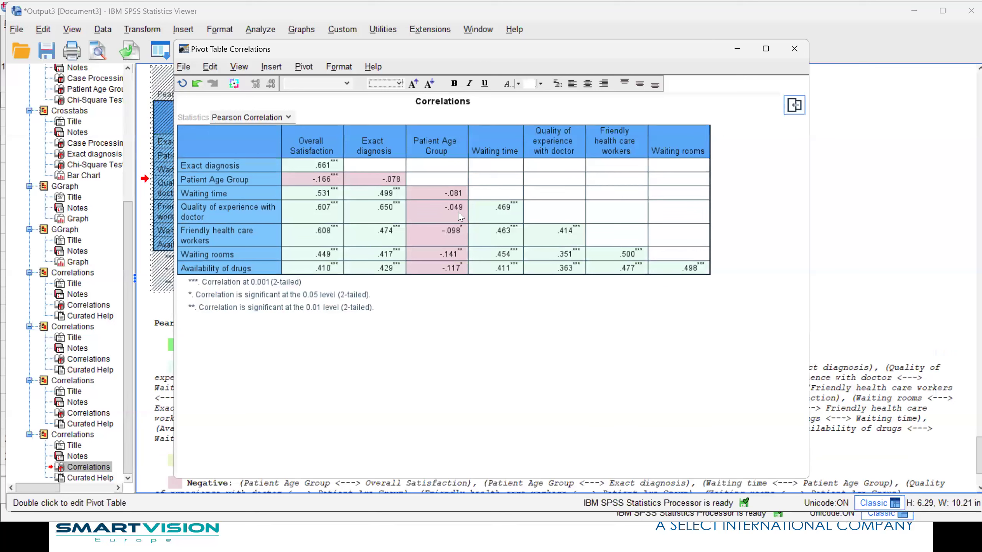
left_click(255, 118)
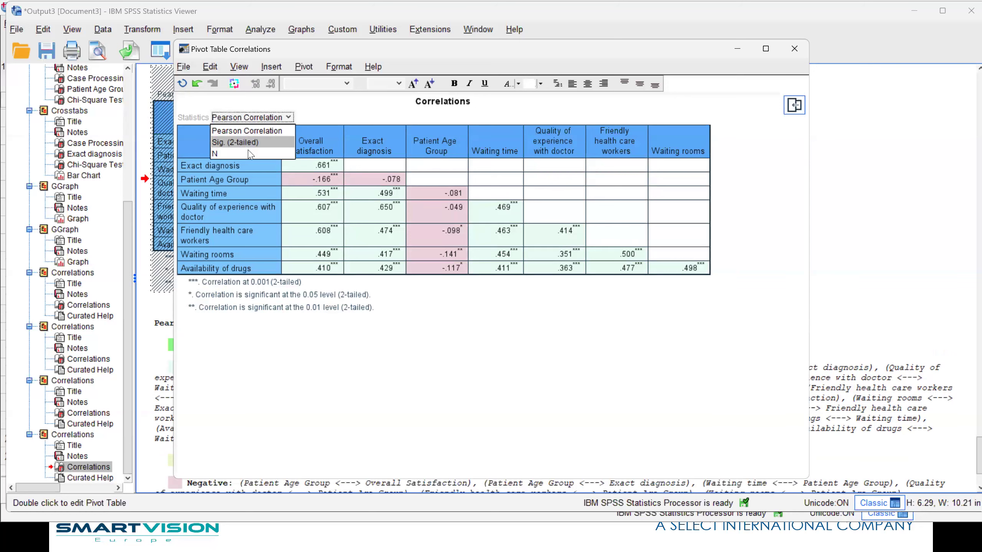
left_click(249, 144)
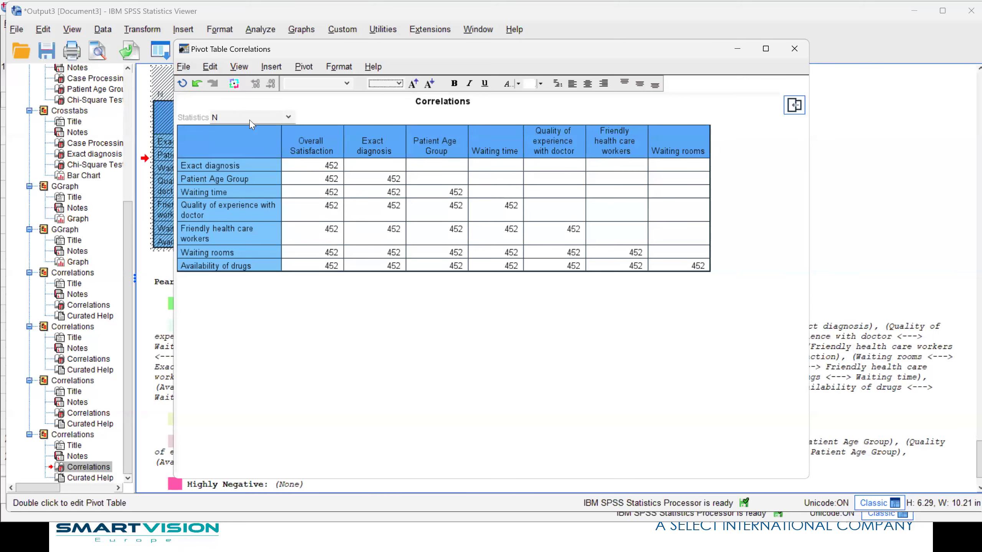
left_click(251, 123)
left_click(252, 130)
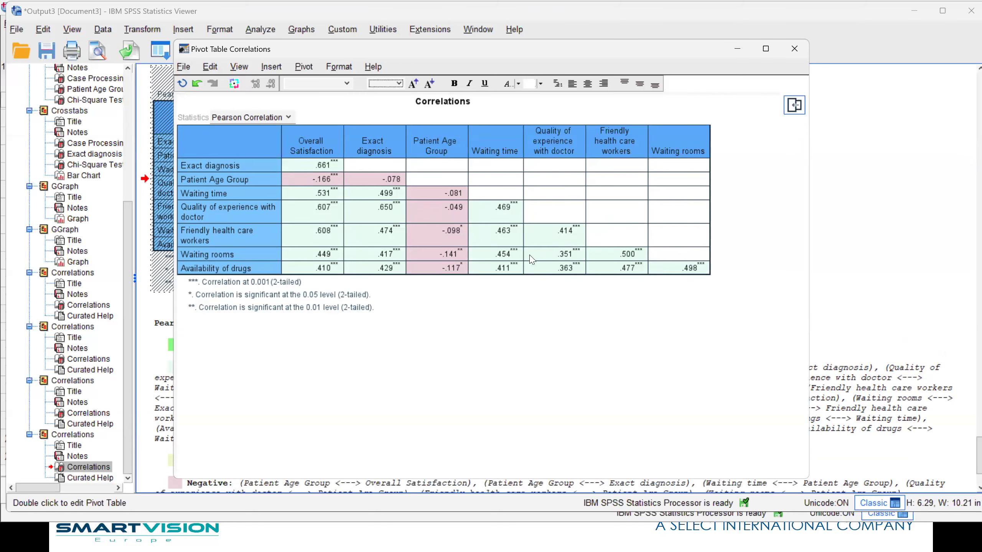
left_click(794, 48)
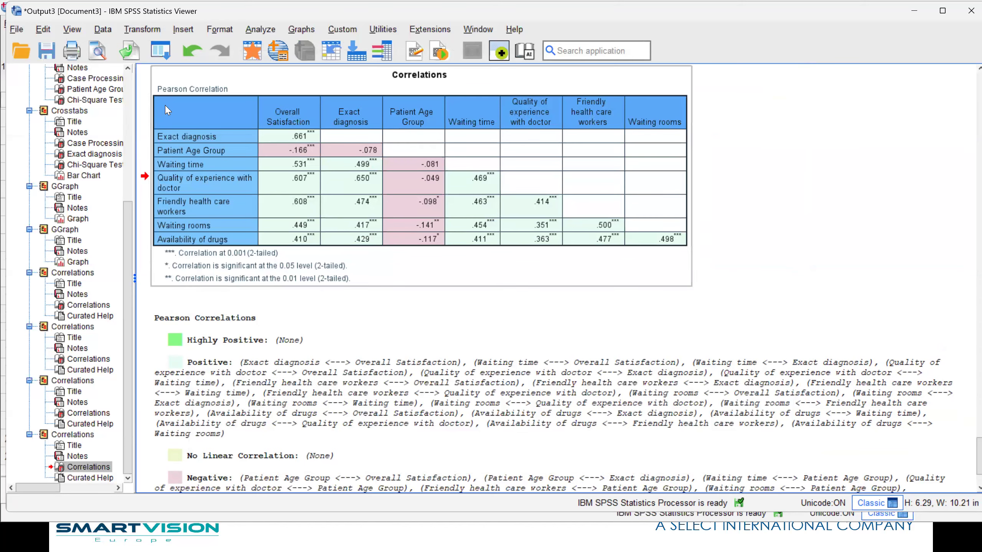
- Rerun the bivariate correlations on the same variables with Spearman instead of Pearson and review the nonparametric correlation table
left_click(160, 50)
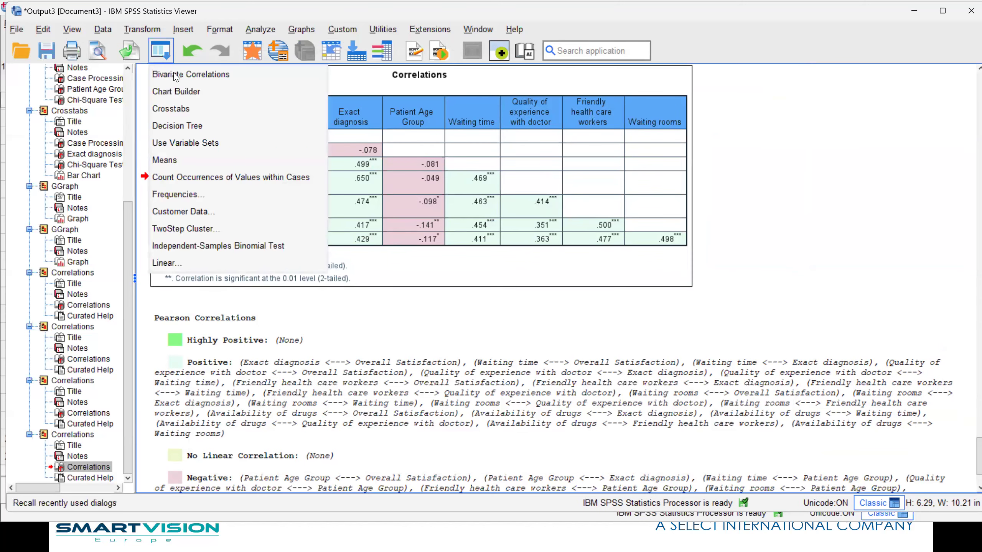
left_click(194, 76)
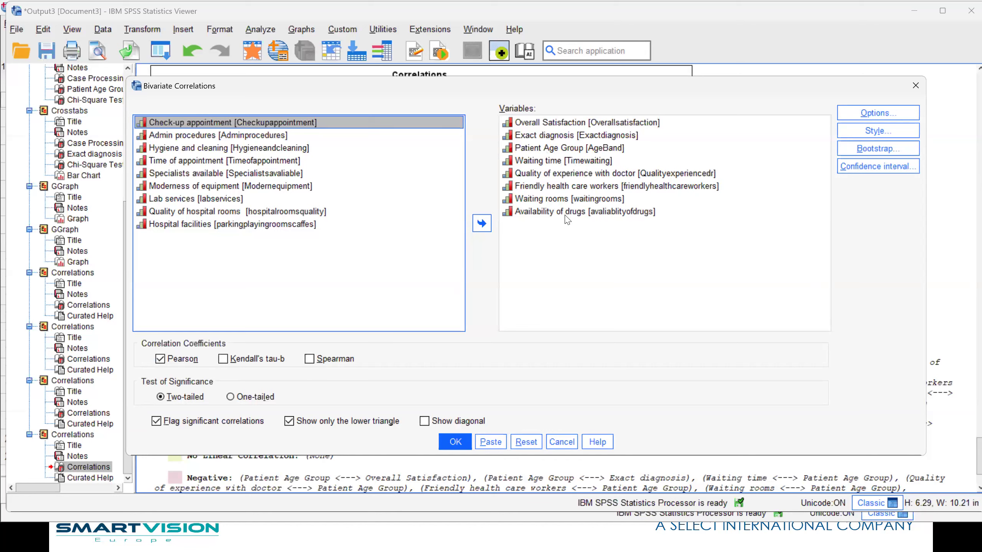
left_click(311, 359)
left_click(160, 359)
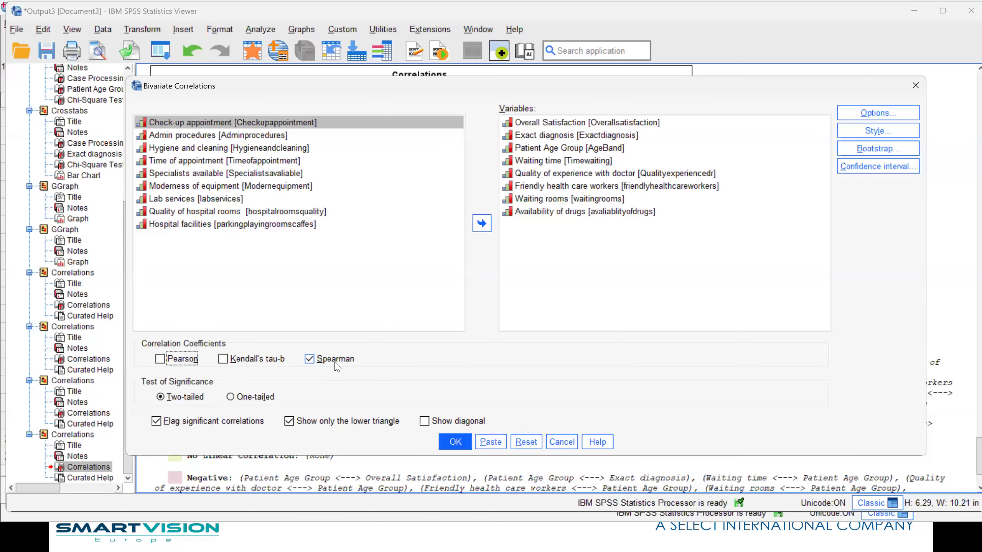
left_click(460, 443)
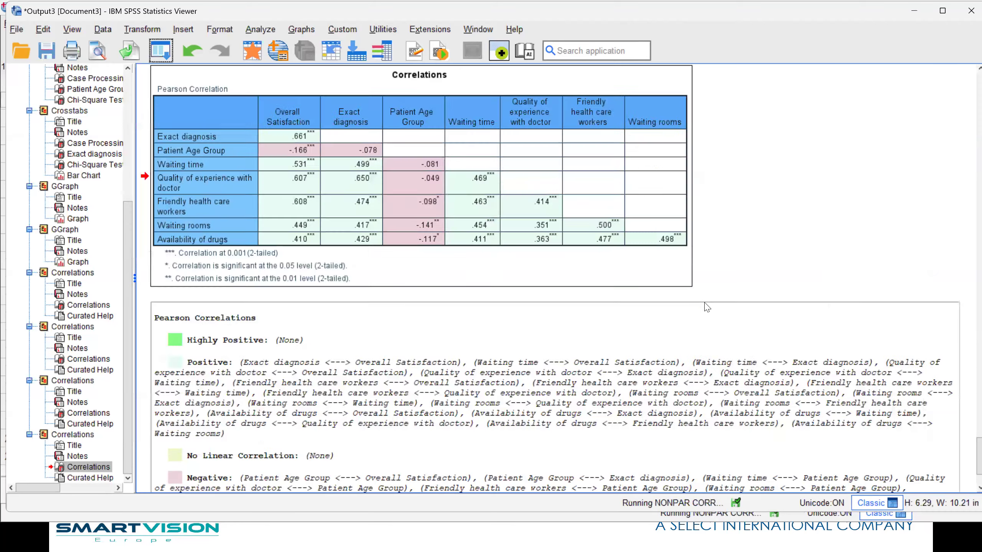
scroll(720, 285, "up", 2)
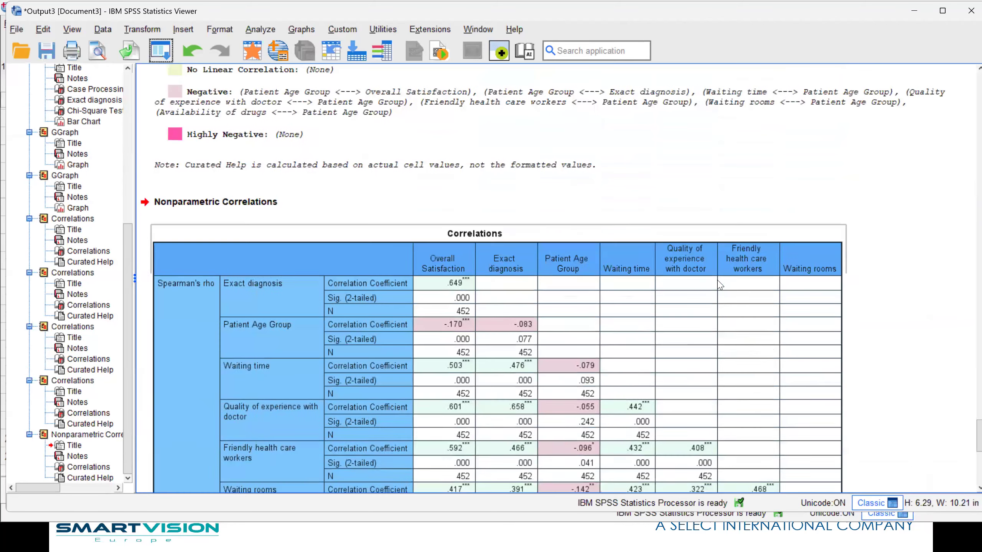
scroll(720, 285, "down", 1)
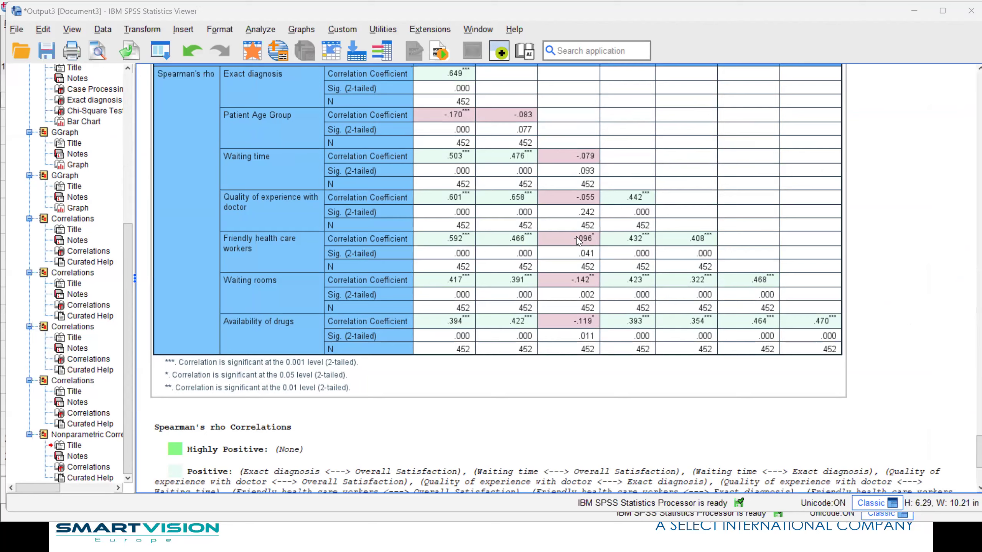
- Switch to the running PowerPoint slide show and advance to the "Why use Decision Trees?" slide
key("alt+Tab")
left_click(623, 271)
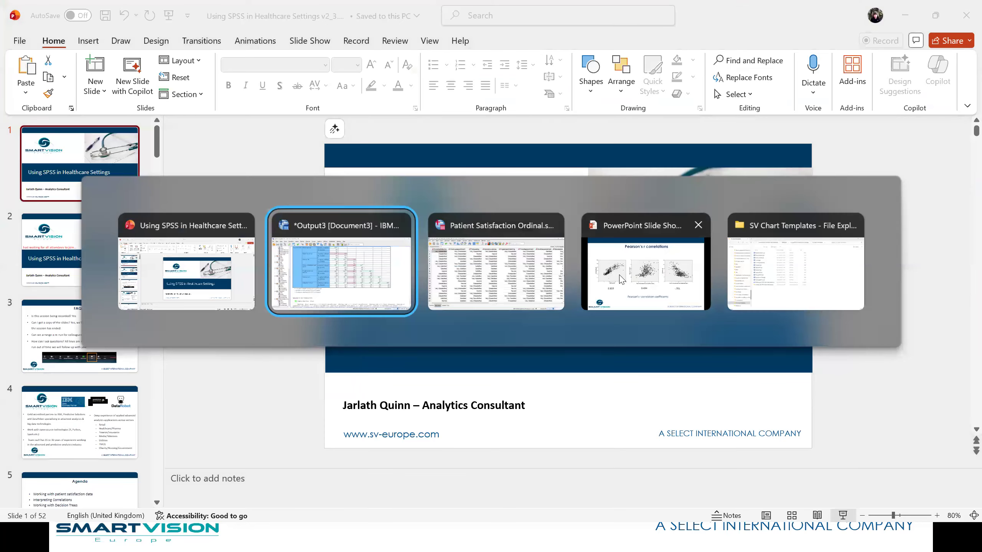
key("alt+Tab")
left_click(645, 271)
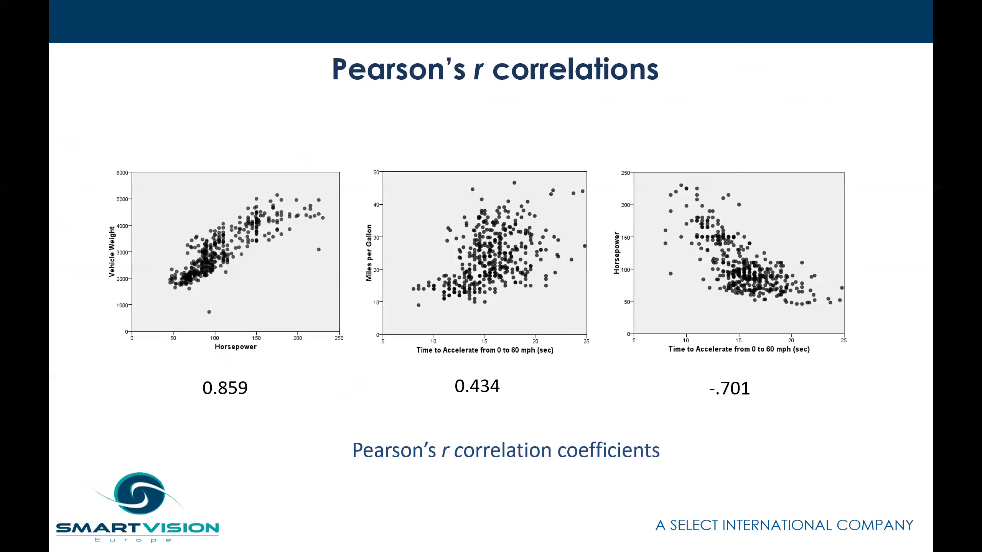
key("Right")
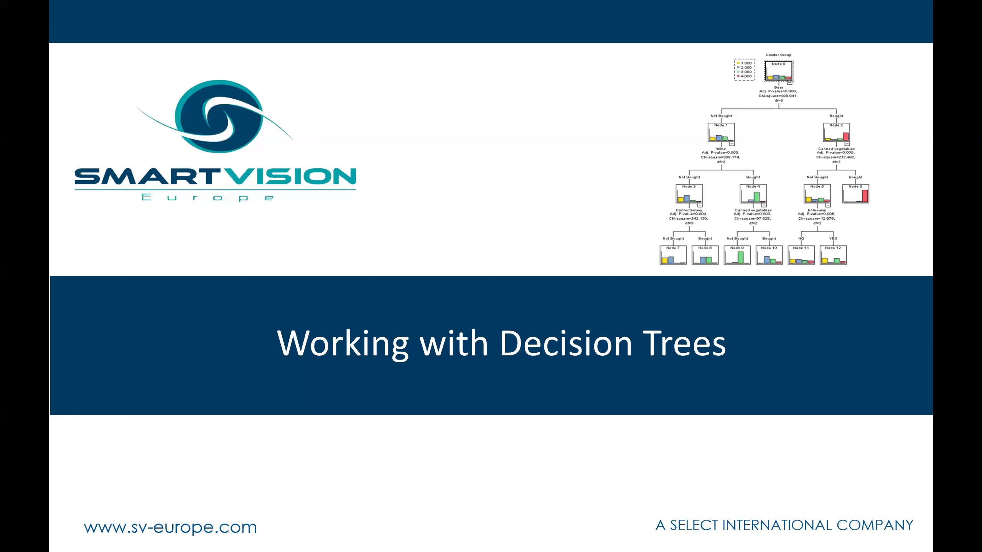
key("Right")
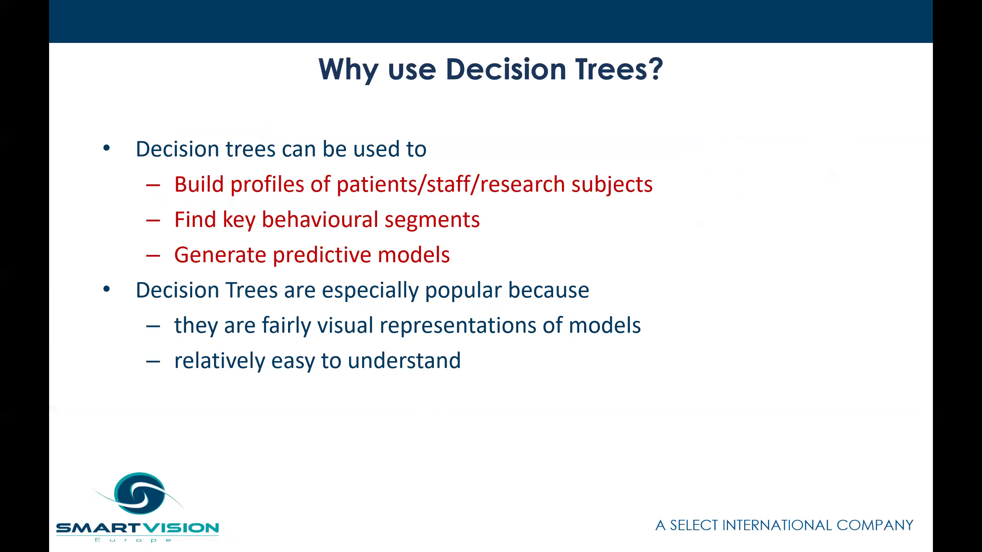
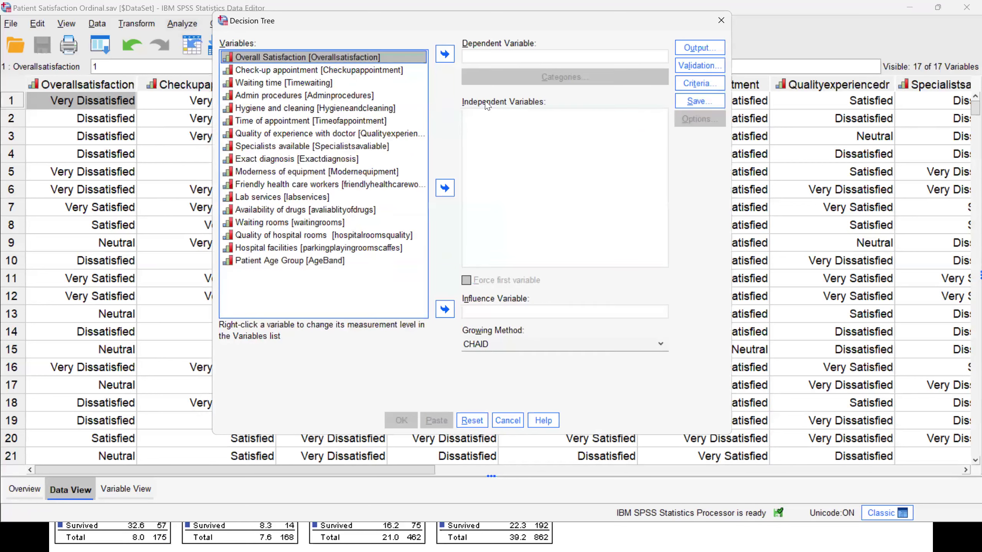
- Run a CHAID decision tree with Overall Satisfaction as dependent and Friendly health care workers through Patient Age Group as independents, and view the diagram
left_click(444, 54)
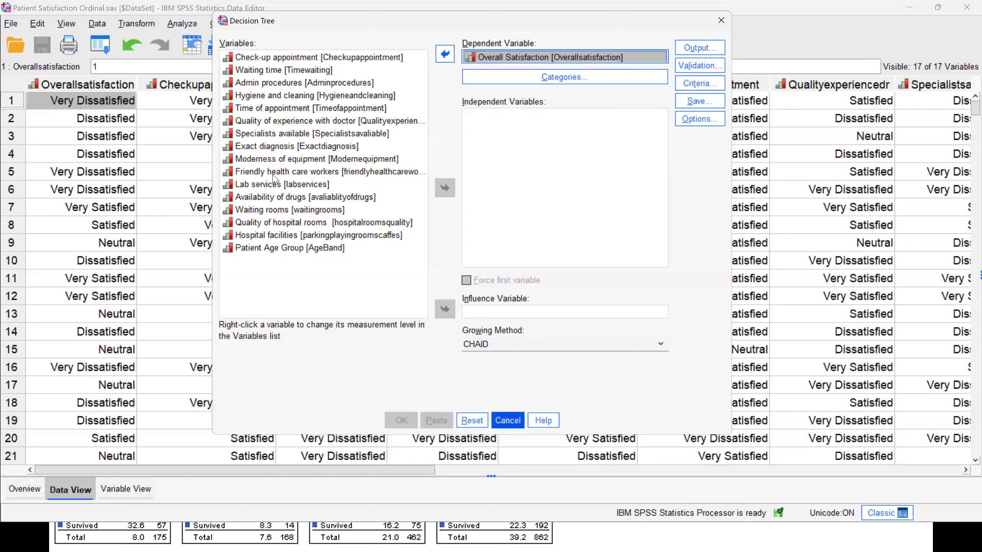
left_click(281, 247, "shift")
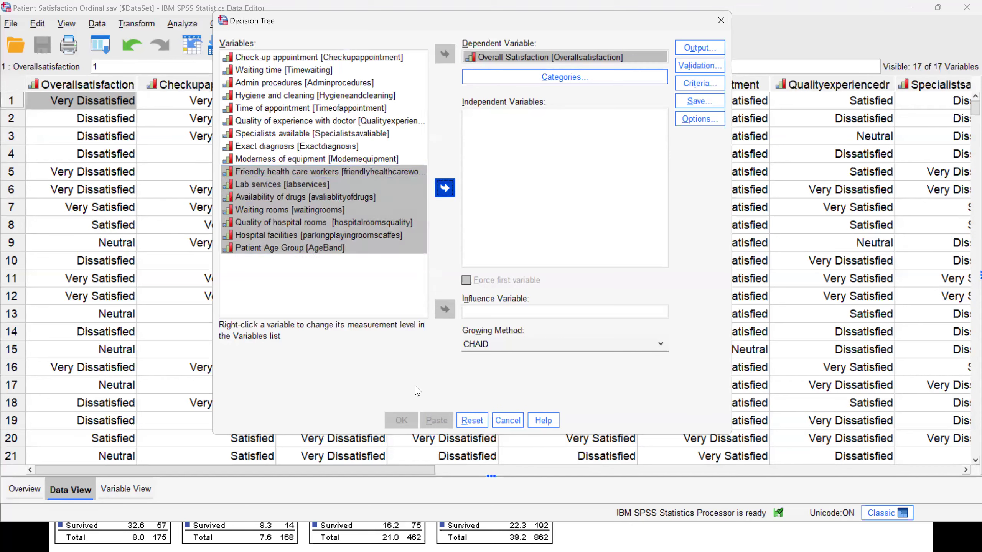
left_click(445, 188)
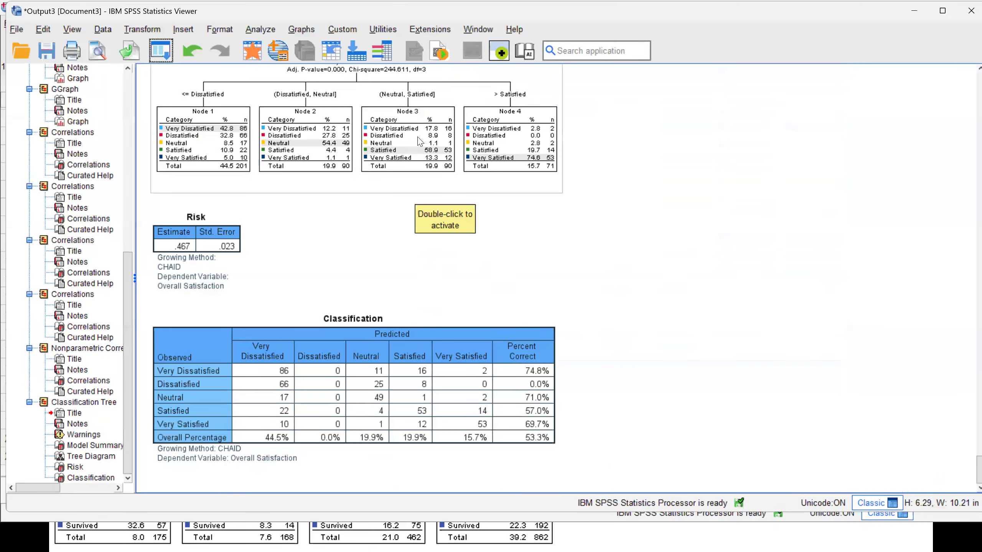
left_click(416, 141)
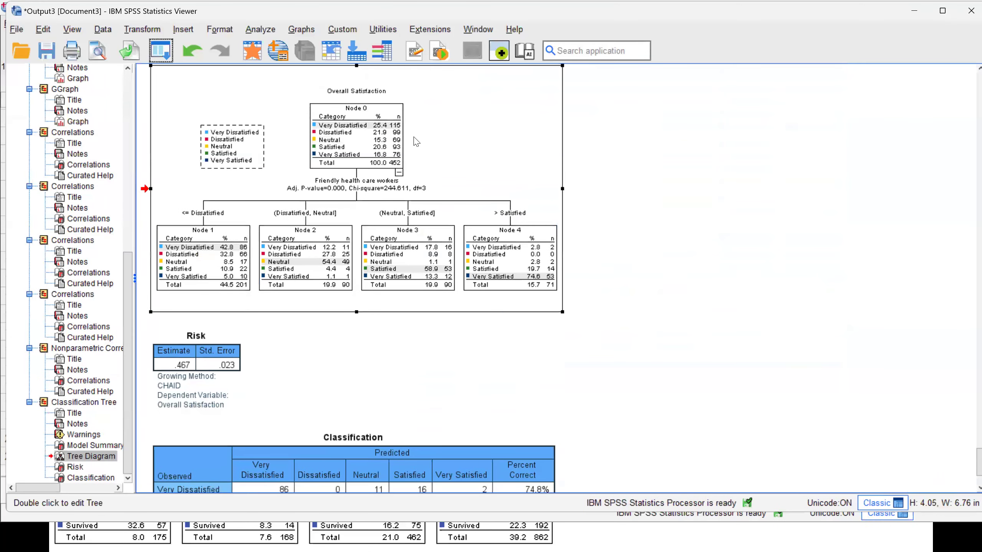
double_click(496, 232)
left_click(746, 164)
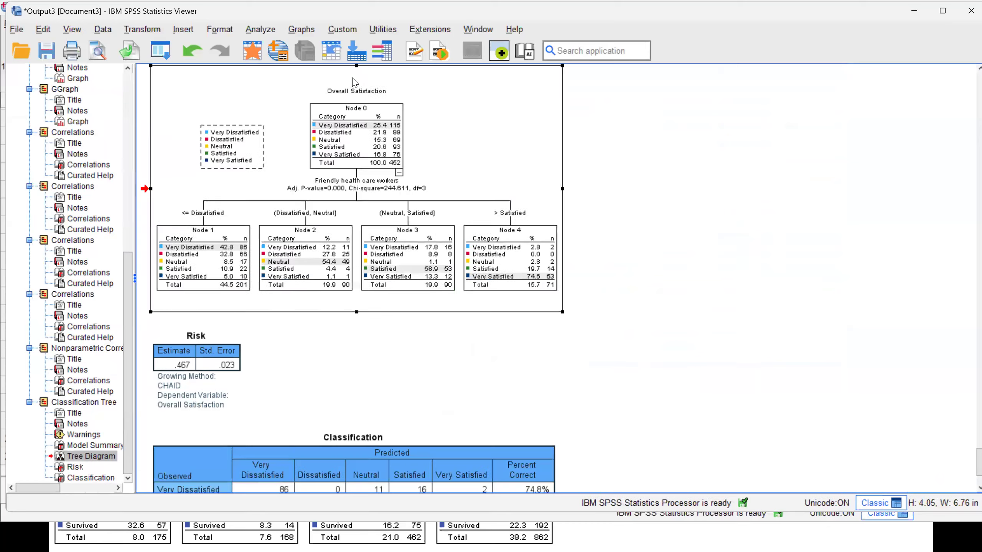
- Open the recent syntax file Recode Satisfaction 3 Group.sps and run its commands from RECODE through VARIABLE LEVEL
left_click(8, 24)
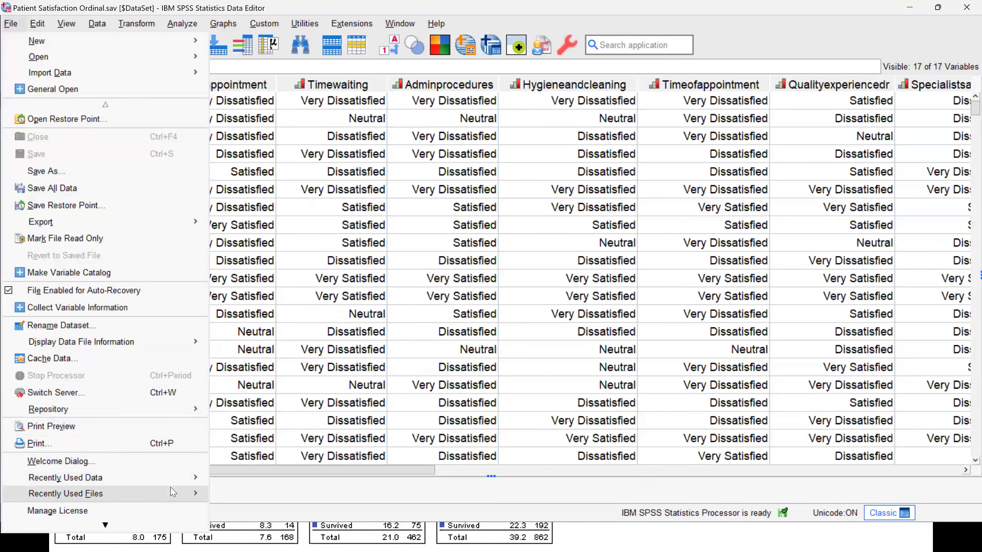
mouse_move(173, 493)
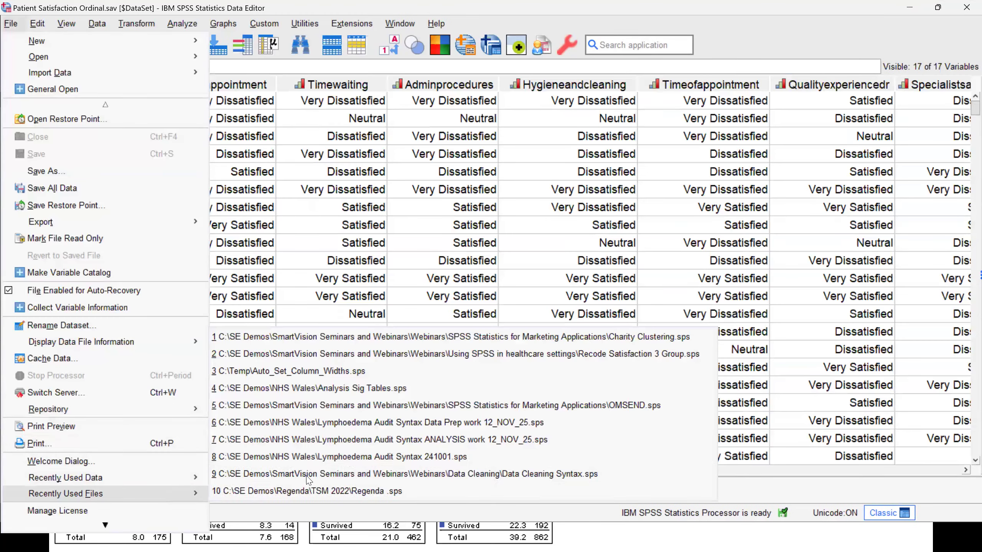
left_click(379, 353)
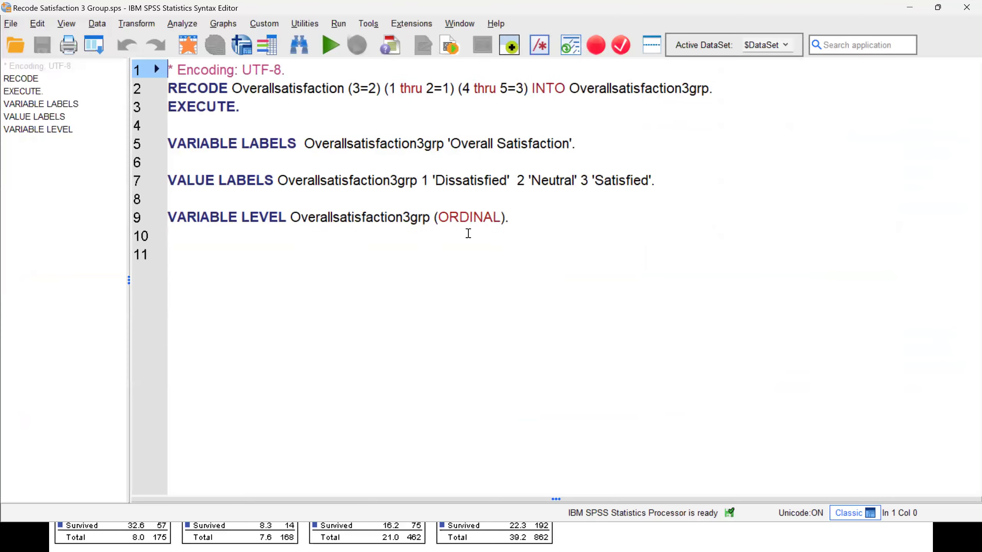
left_click_drag(536, 224, 187, 88)
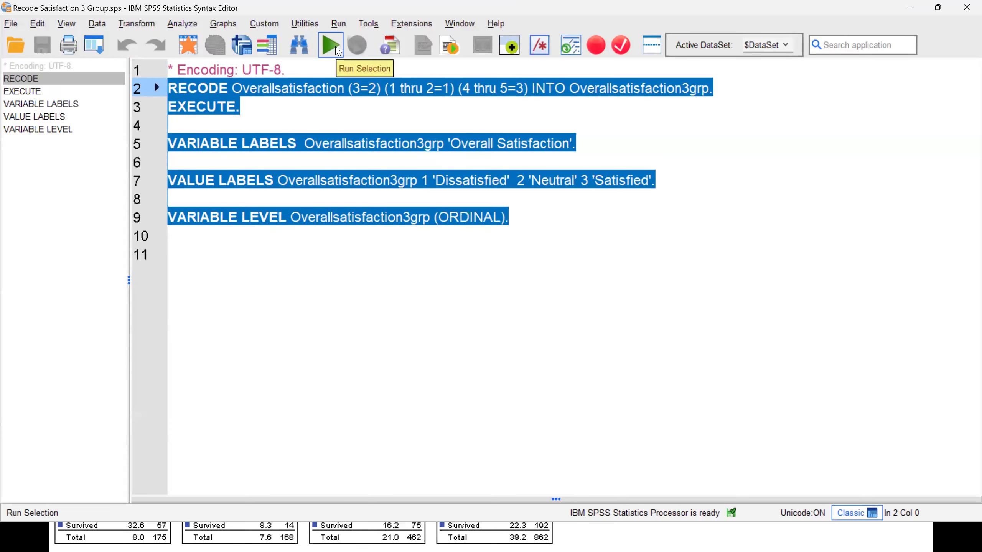
left_click(336, 48)
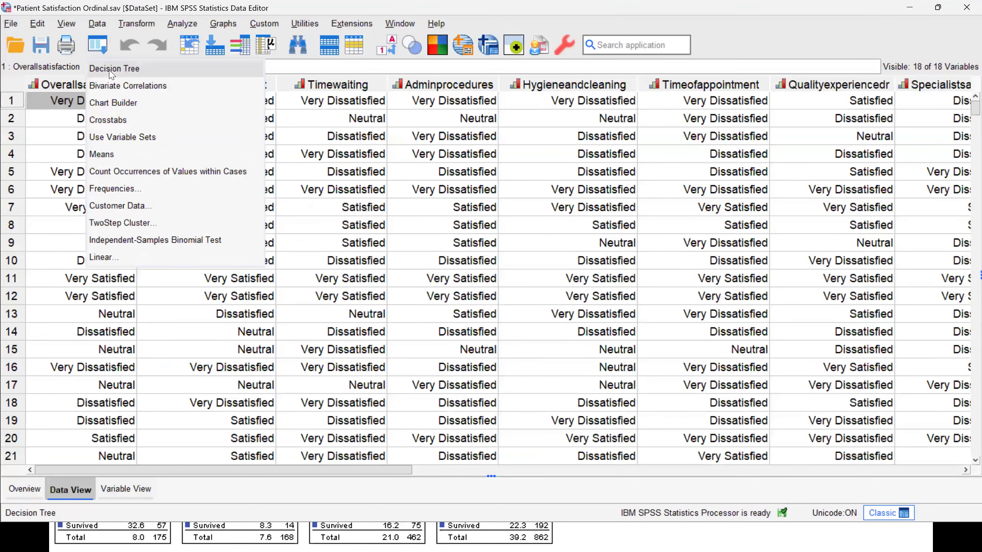
- Rerun the decision tree with Overallsatisfaction3grp as dependent, adding Check-up appointment through Moderness of equipment to the independent variables
key("Return")
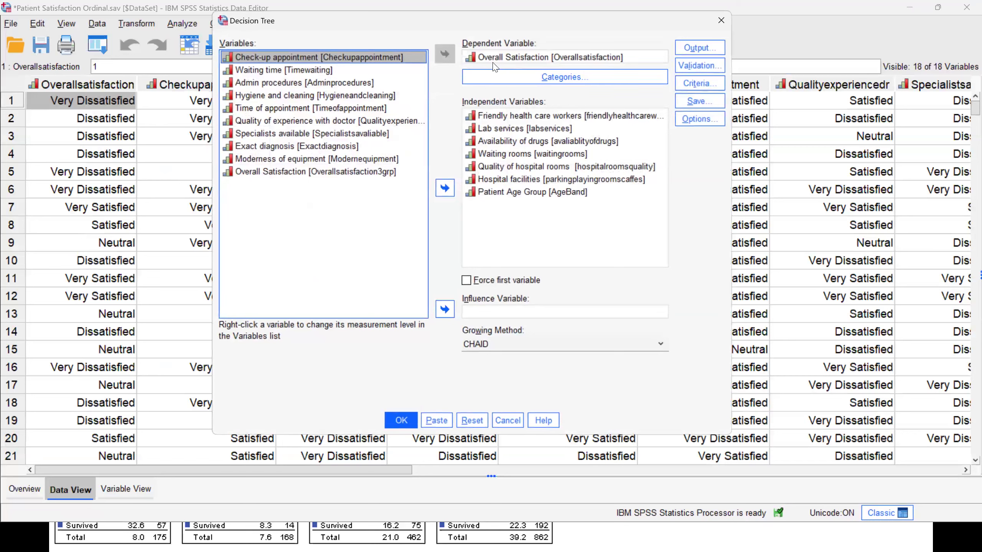
left_click_drag(304, 181, 508, 53)
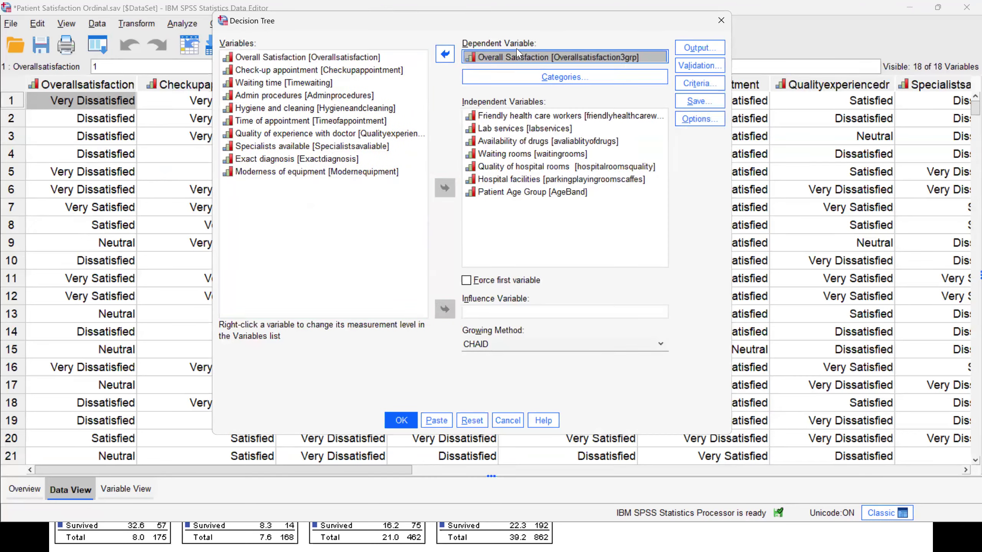
left_click(326, 71)
left_click(313, 172, "shift")
left_click(444, 188)
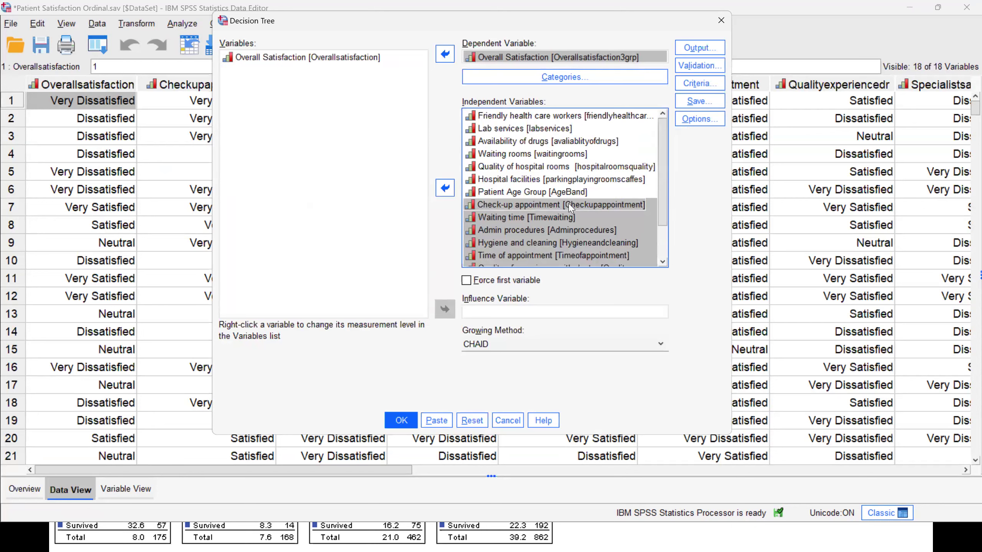
scroll(570, 207, "down", 2)
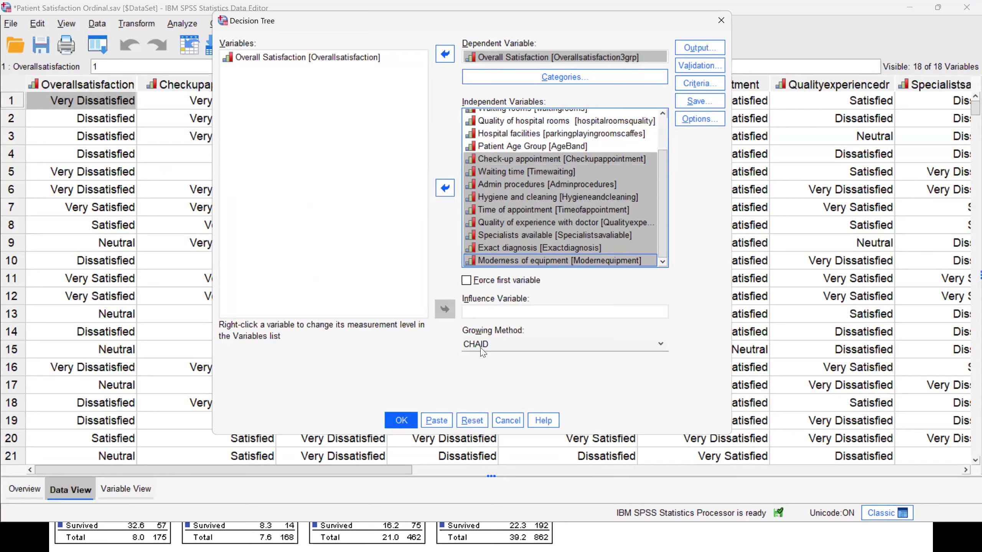
left_click(407, 420)
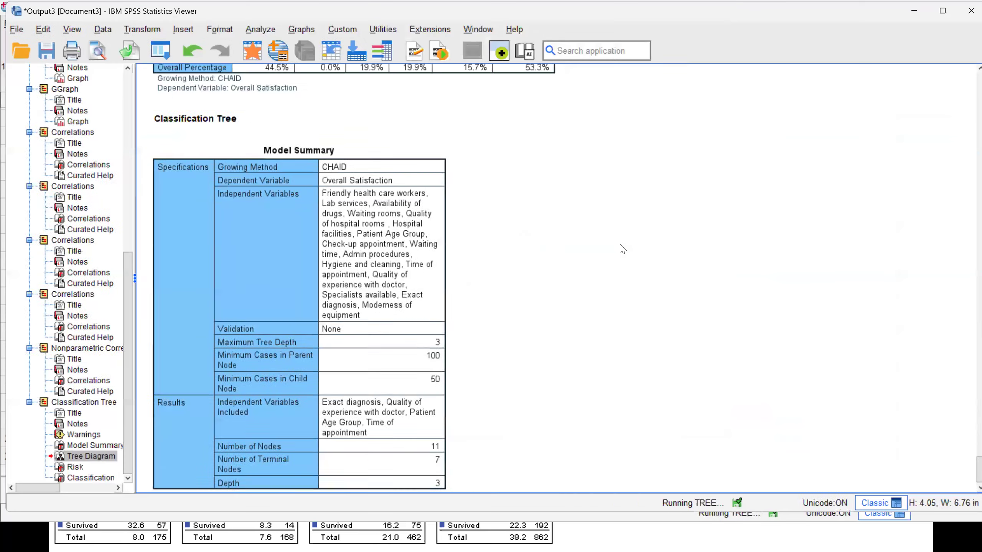
- Open the new tree diagram in a maximised Tree Editor and set the zoom to 150%
left_click(561, 218)
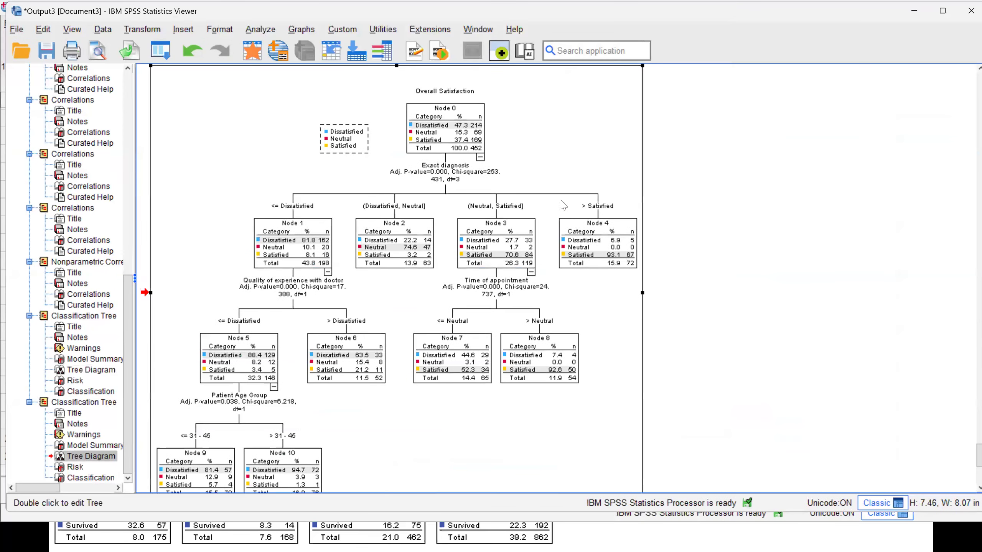
double_click(320, 83)
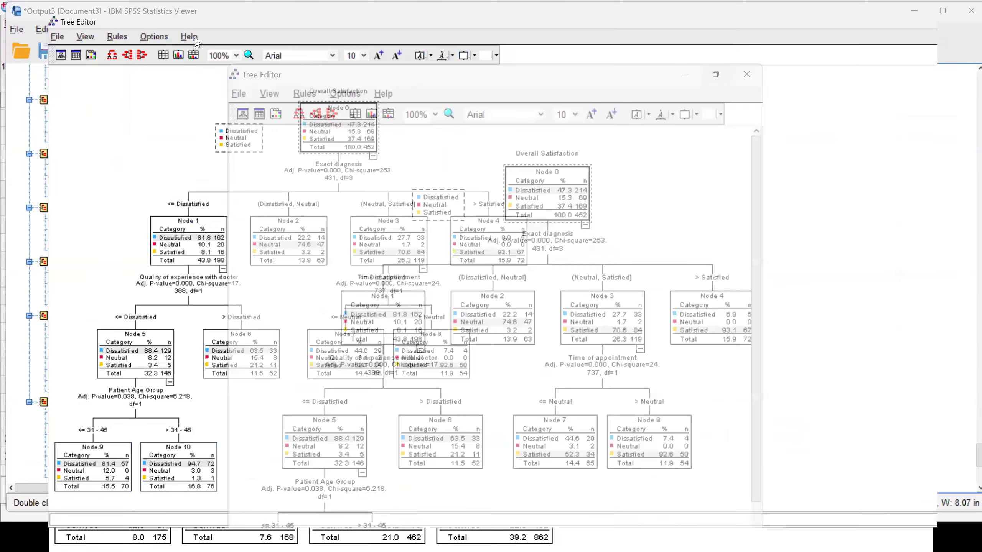
left_click(191, 42)
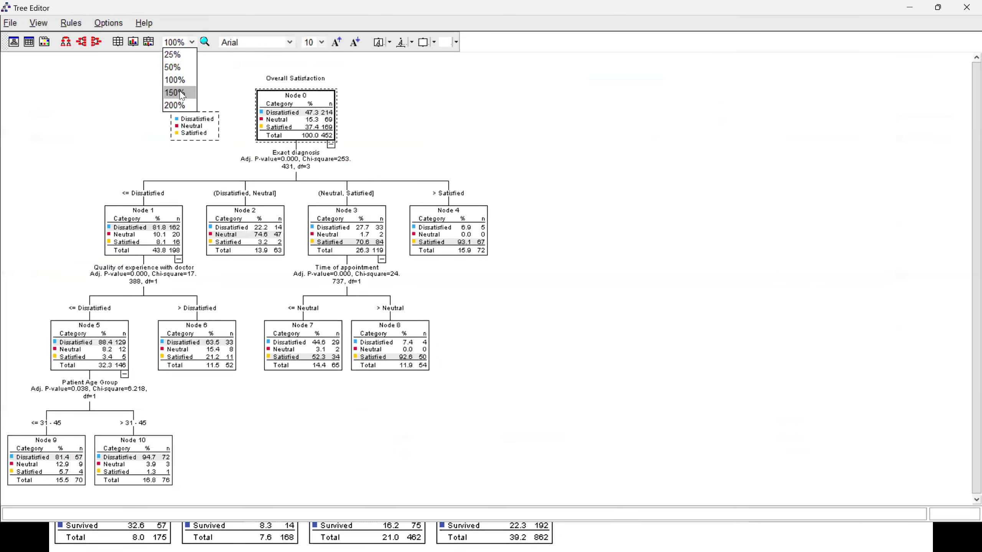
left_click(179, 93)
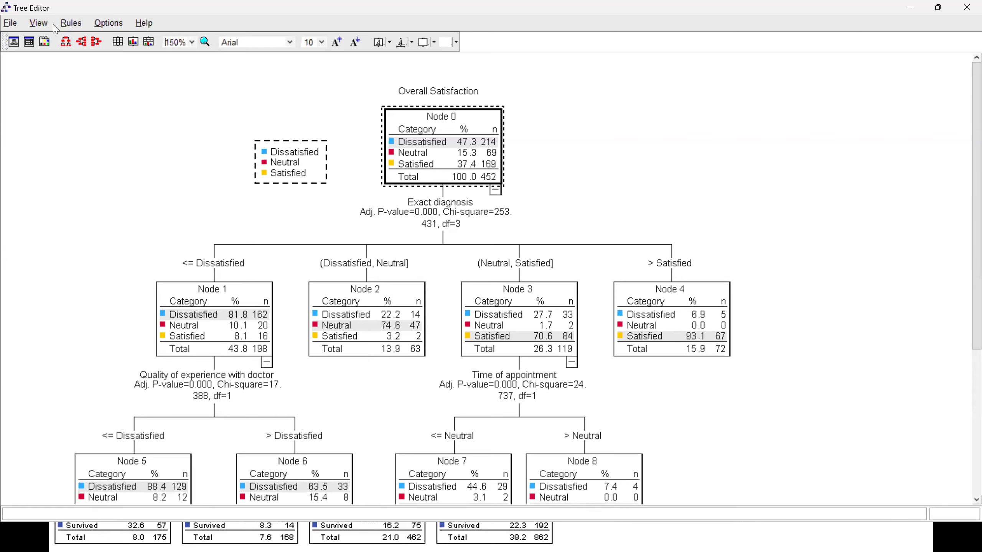
- Display the tree's branch ranges as text
left_click(37, 24)
mouse_move(108, 24)
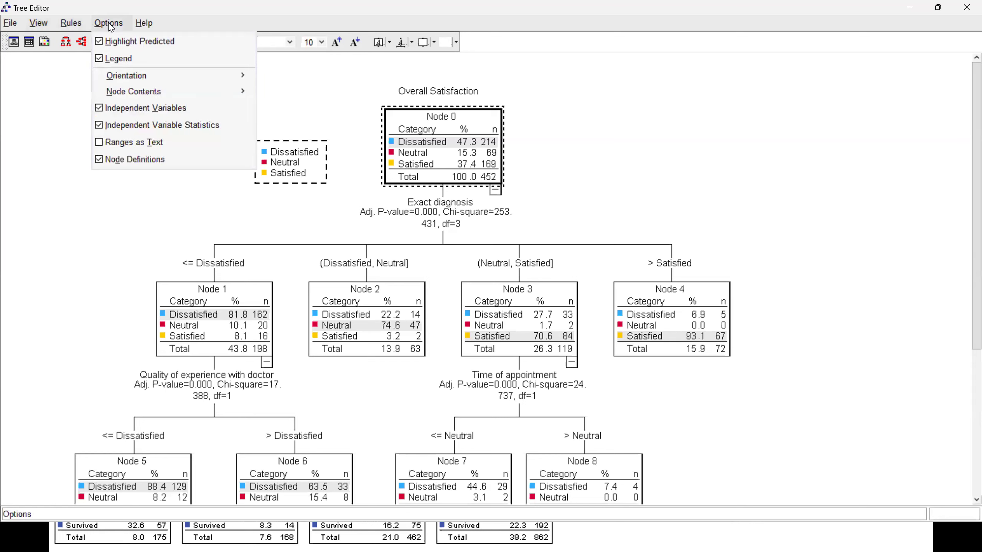
left_click(160, 150)
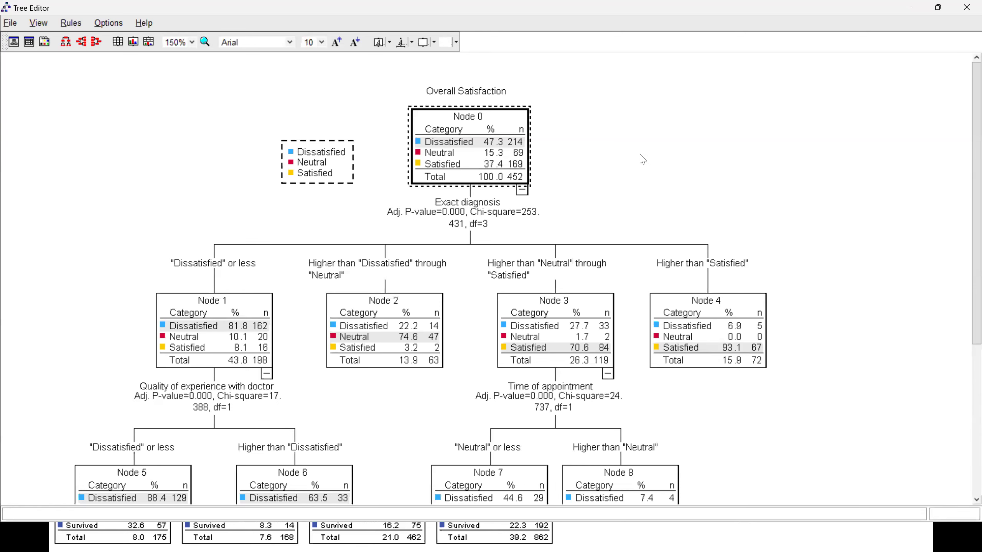
scroll(642, 159, "down", 3)
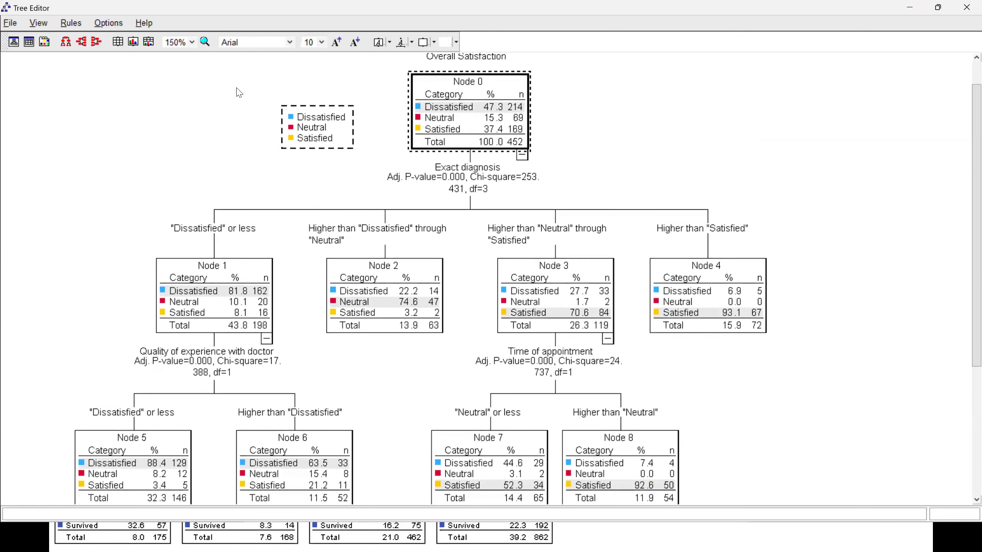
- Show only charts in the tree nodes and examine the branches down to the Patient Age Group split
left_click(132, 42)
scroll(619, 218, "down", 3)
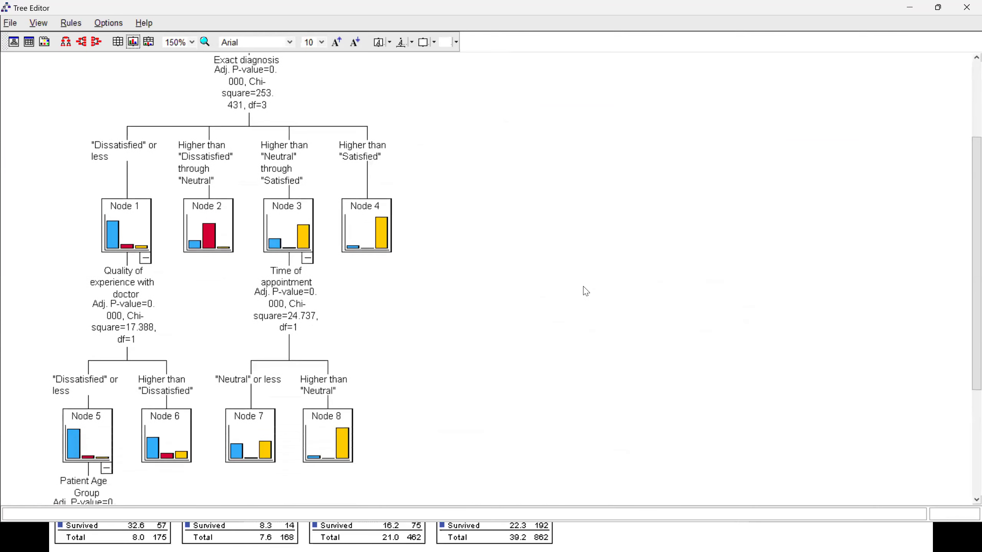
scroll(585, 291, "up", 3)
scroll(583, 288, "down", 3)
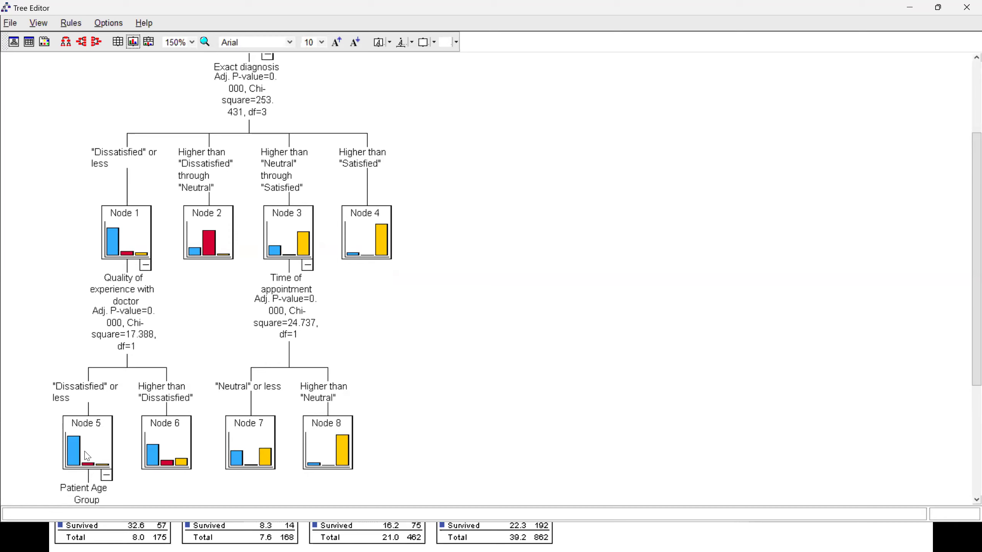
scroll(108, 346, "down", 3)
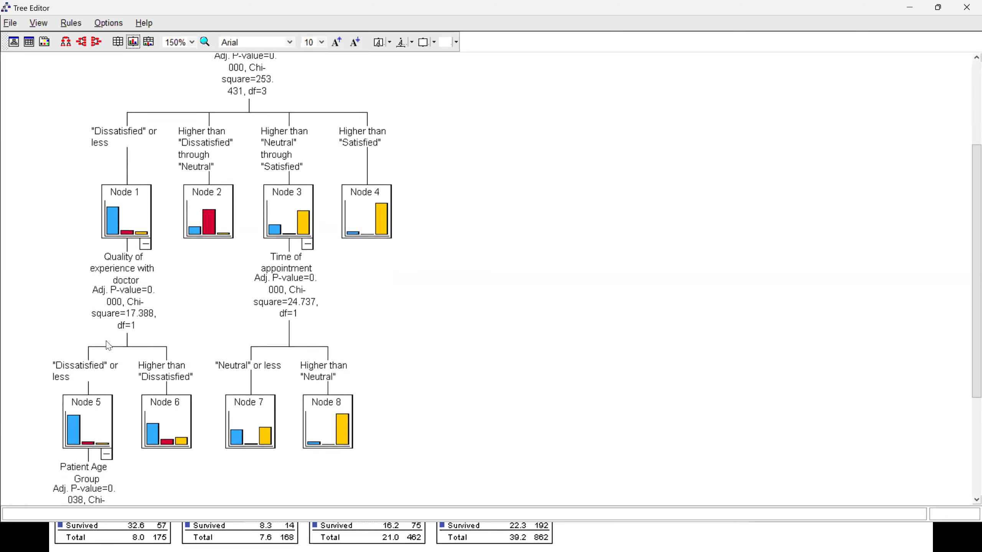
scroll(109, 345, "down", 1)
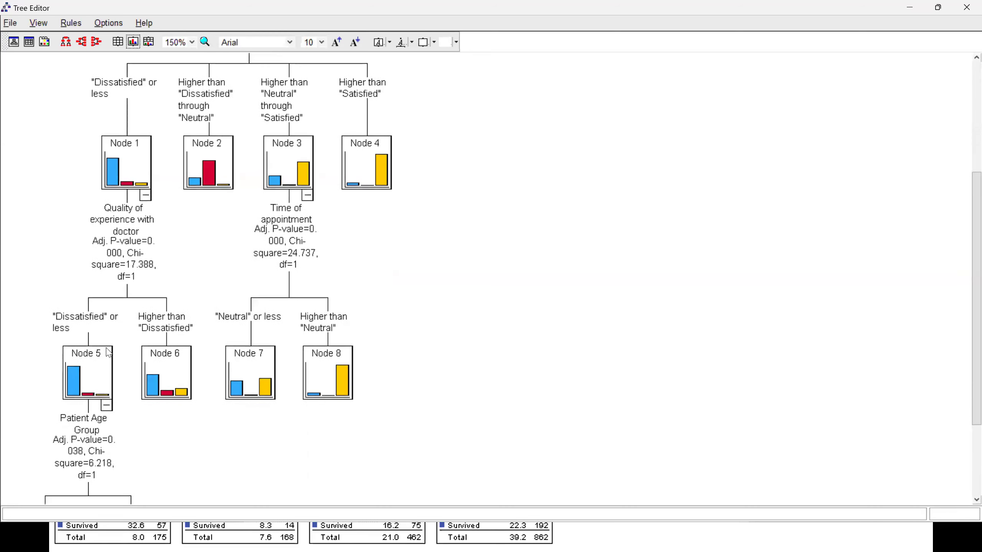
scroll(107, 350, "down", 2)
scroll(106, 353, "down", 5)
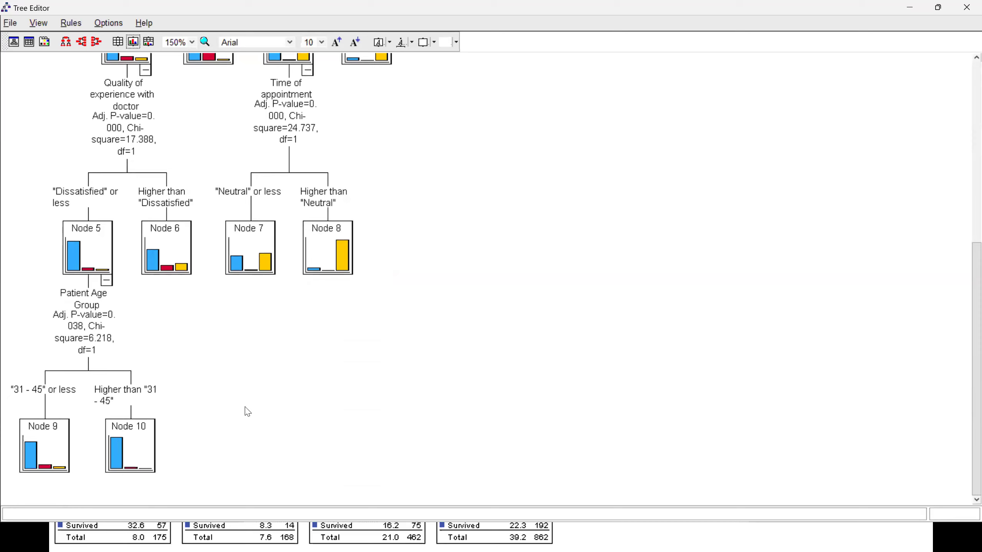
scroll(248, 412, "up", 5)
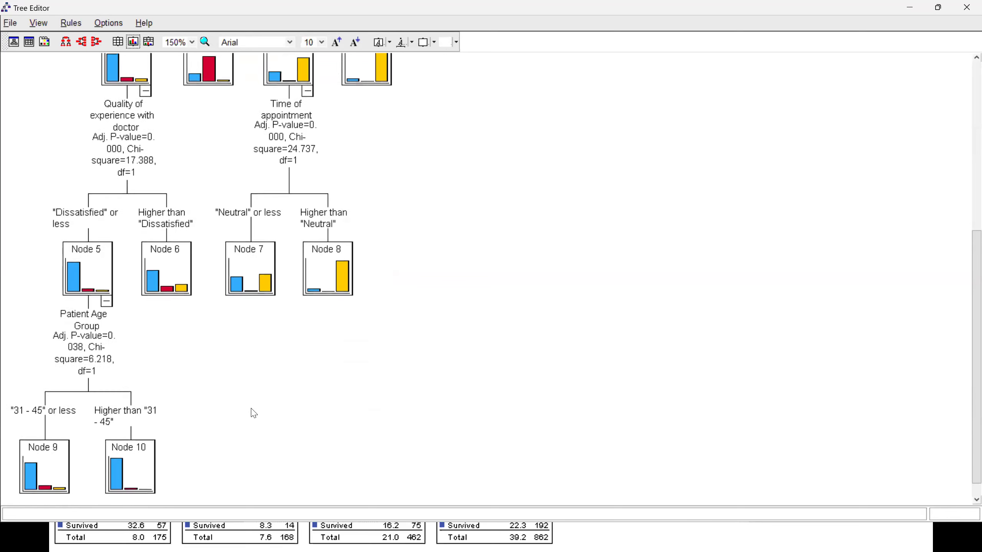
scroll(220, 377, "up", 3)
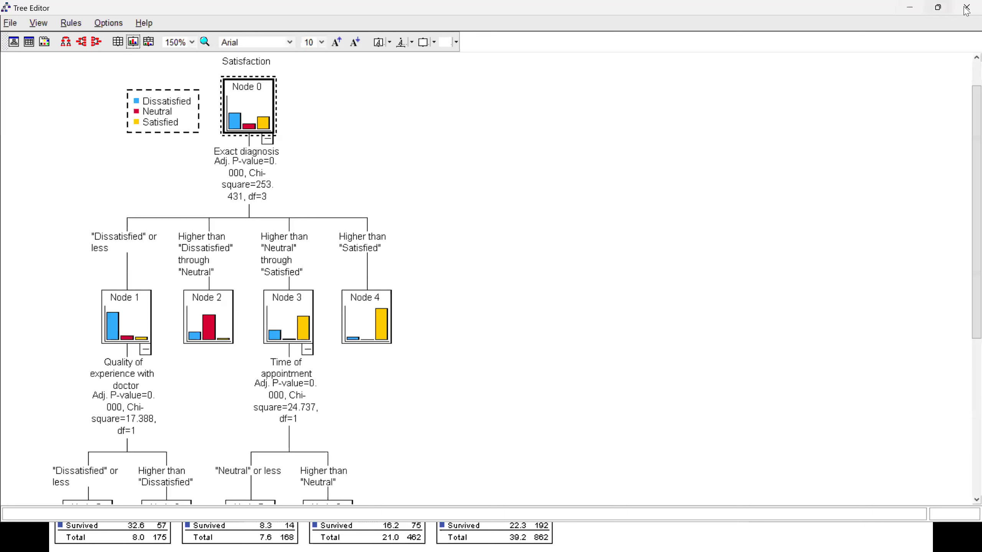
- Show both tables and charts in the tree nodes and review the distributions across the branches
left_click(148, 42)
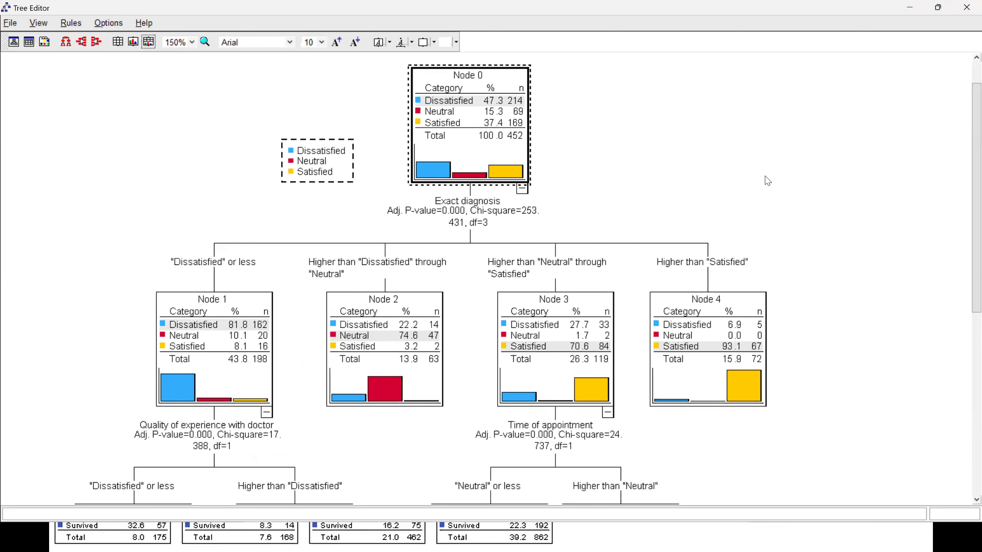
scroll(767, 186, "down", 1)
scroll(758, 188, "down", 1)
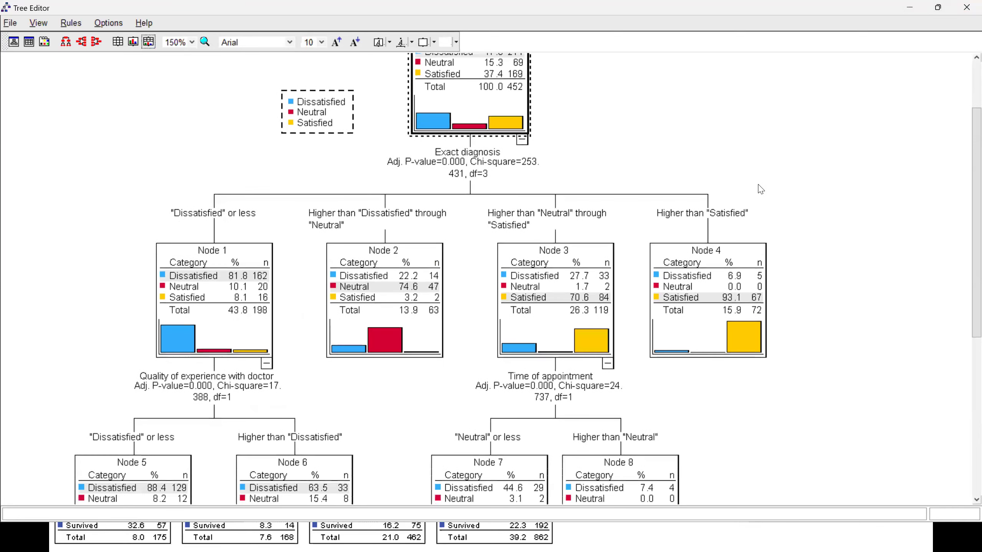
scroll(753, 199, "down", 1)
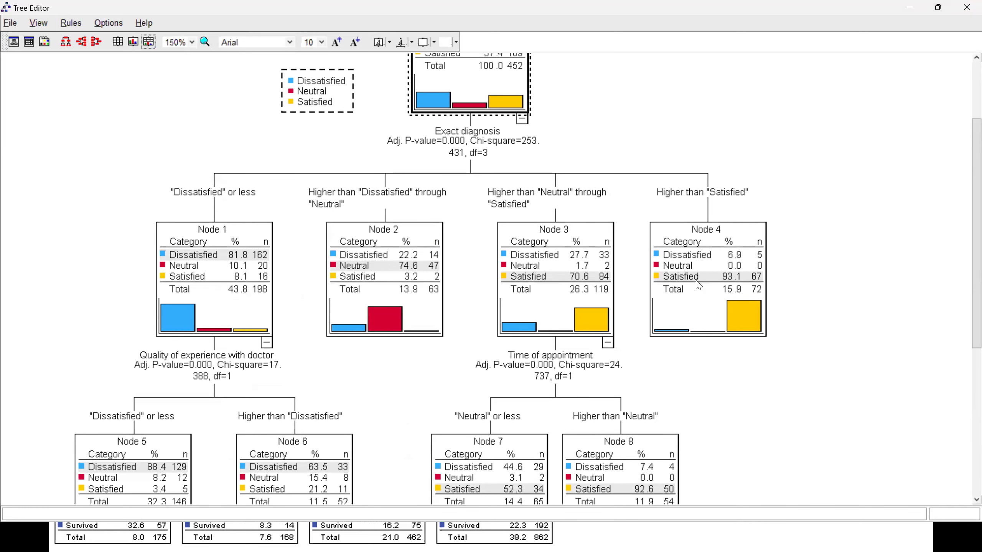
scroll(697, 287, "down", 2)
scroll(697, 286, "down", 2)
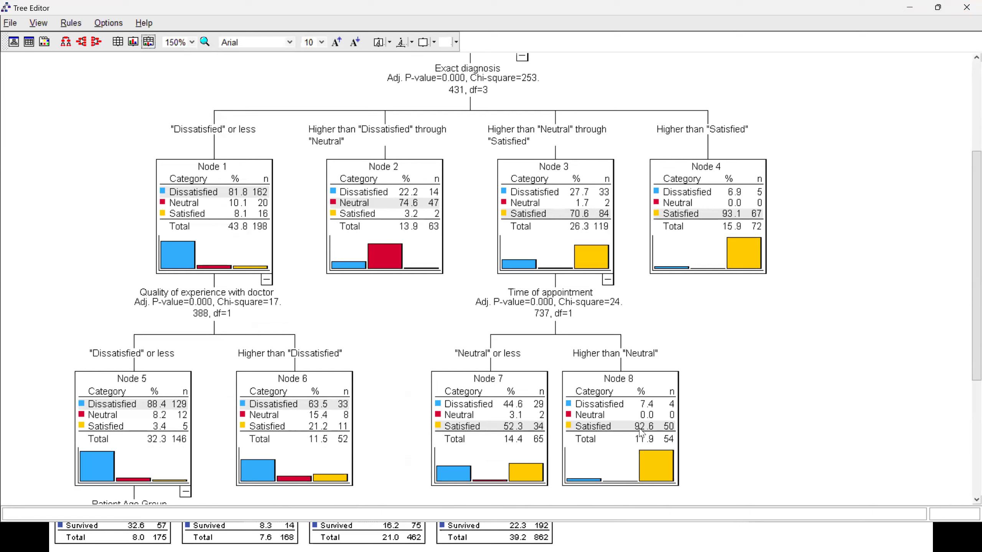
- Close the Tree Editor and the Output3 viewer document without saving the output
left_click(965, 9)
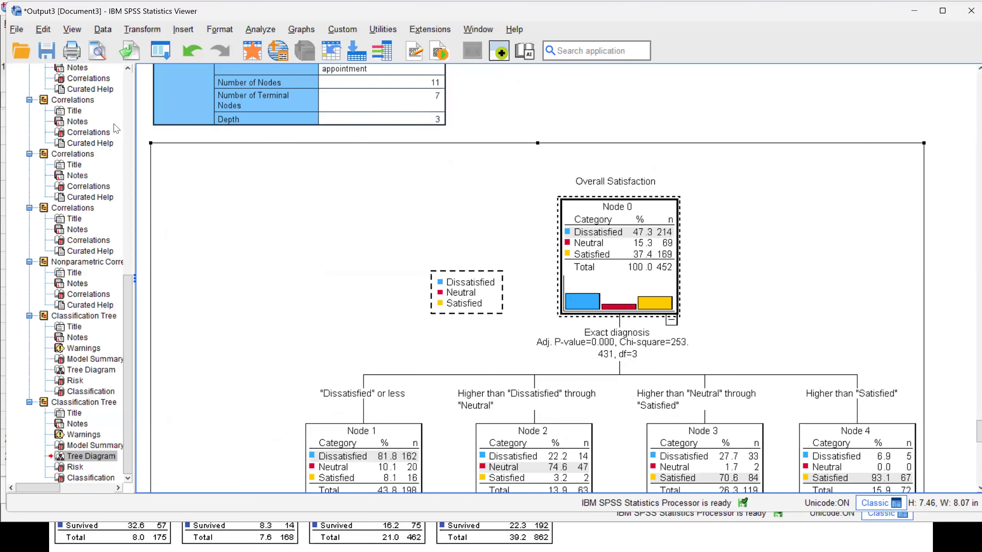
left_click(970, 11)
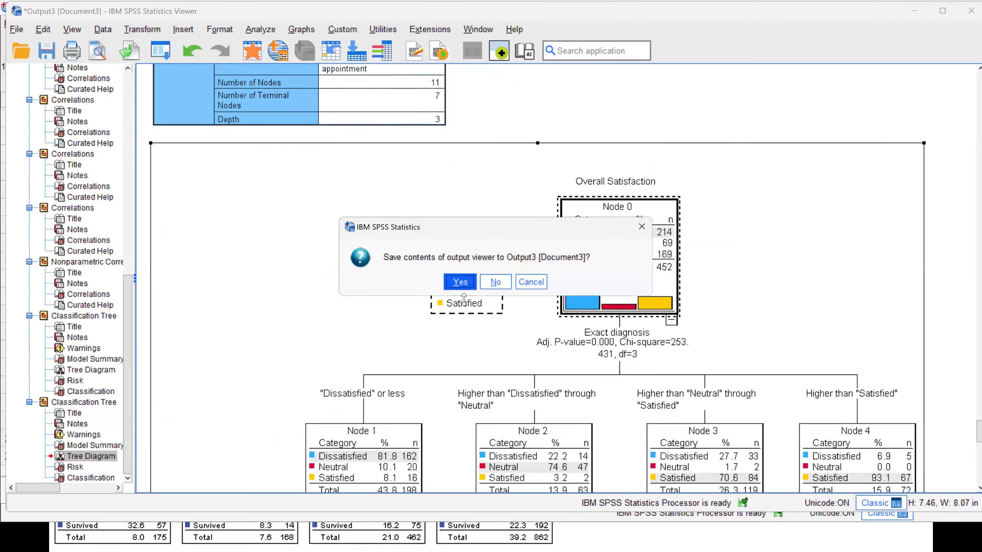
left_click(496, 283)
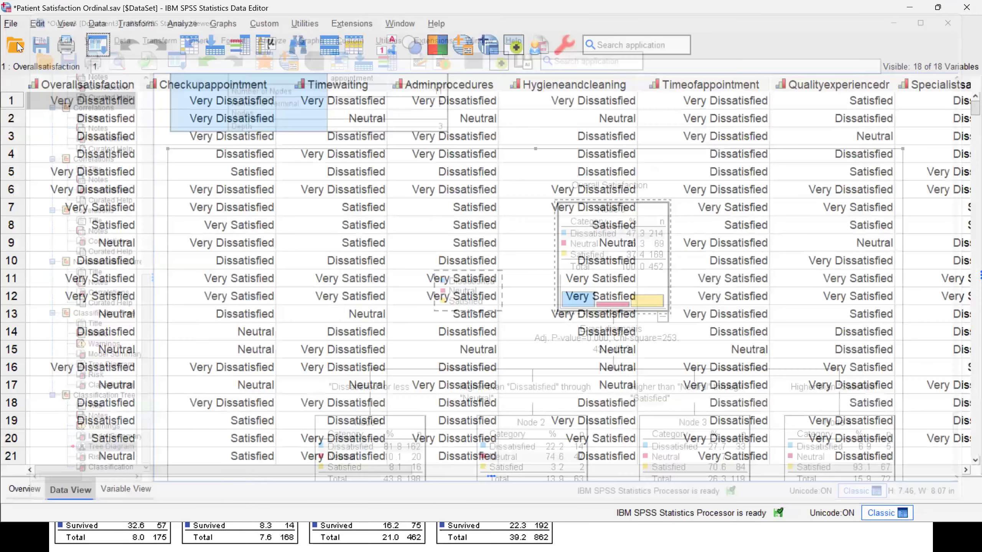
- Open the data file Patient_LOS._Decision_Tree.sav from the healthcare settings folder in place of the current dataset
left_click(16, 46)
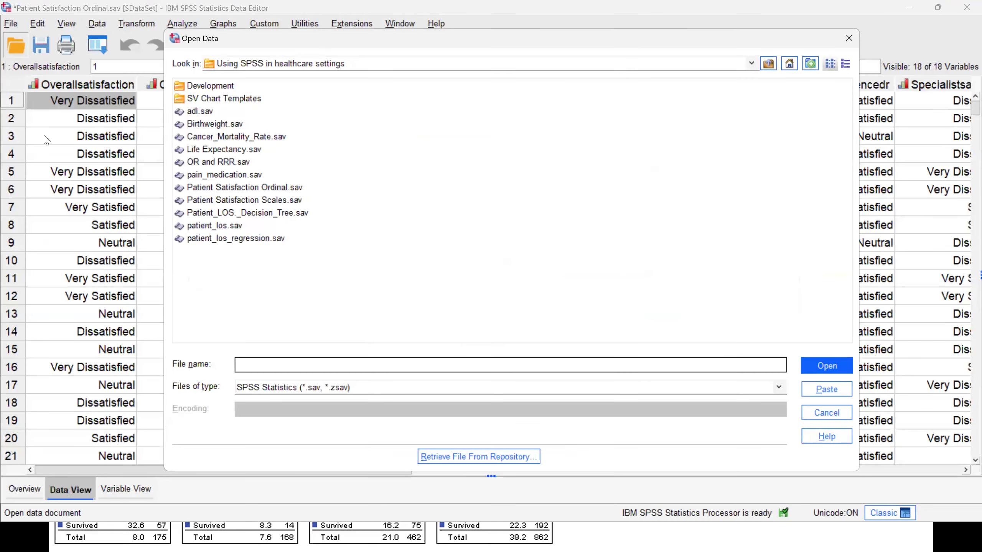
double_click(244, 214)
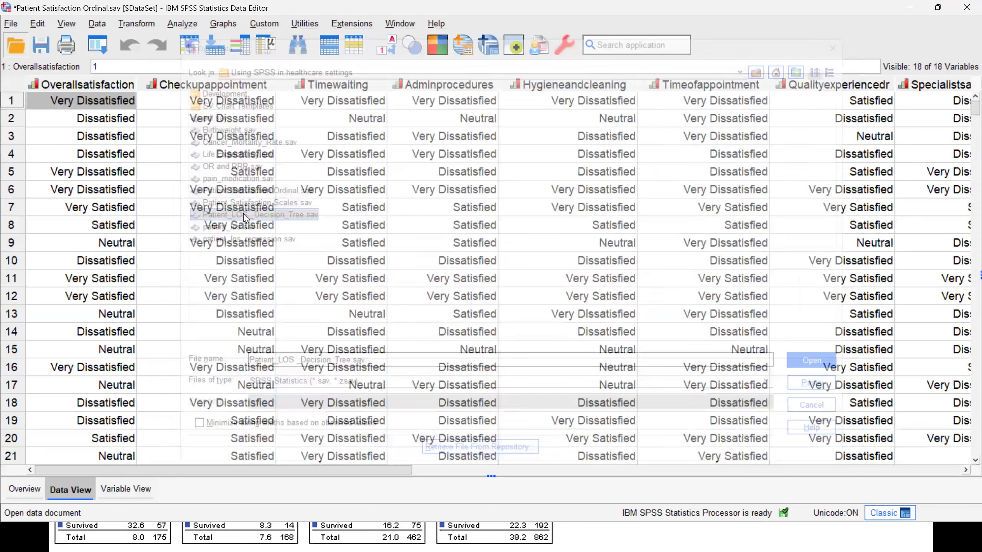
left_click(502, 294)
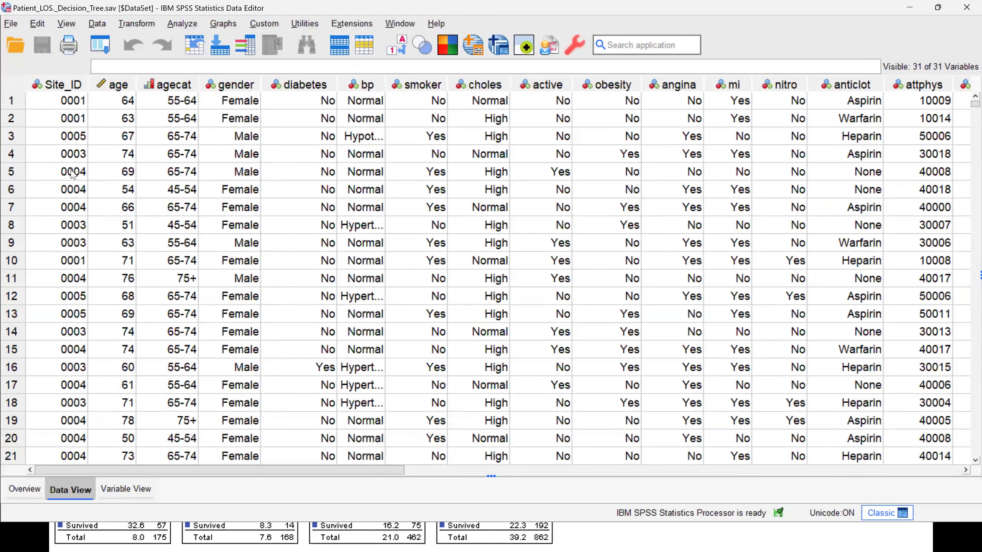
- Check the extent of the dataset by going to the last case in Site_ID and back to the first
left_click(58, 142)
key("ctrl+Down")
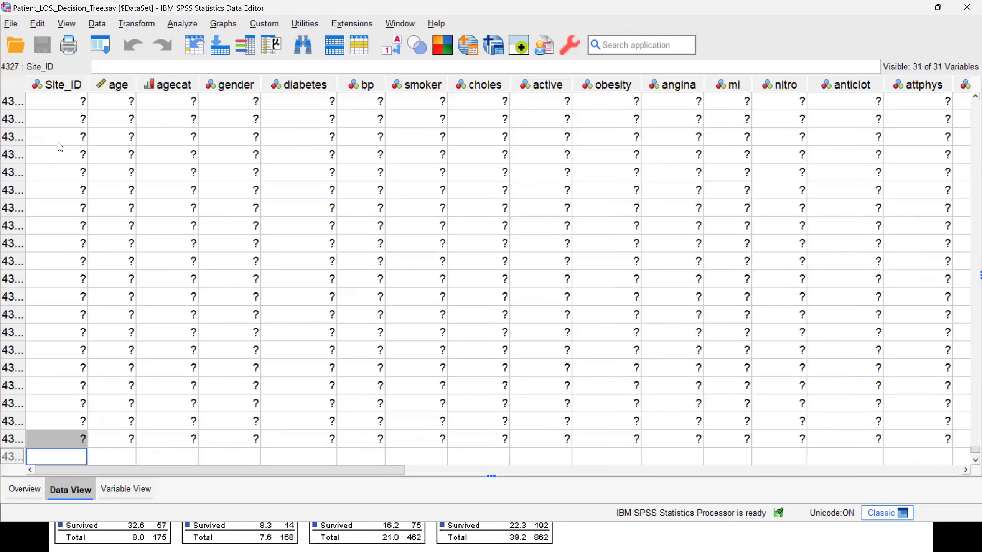
key("ctrl+Up")
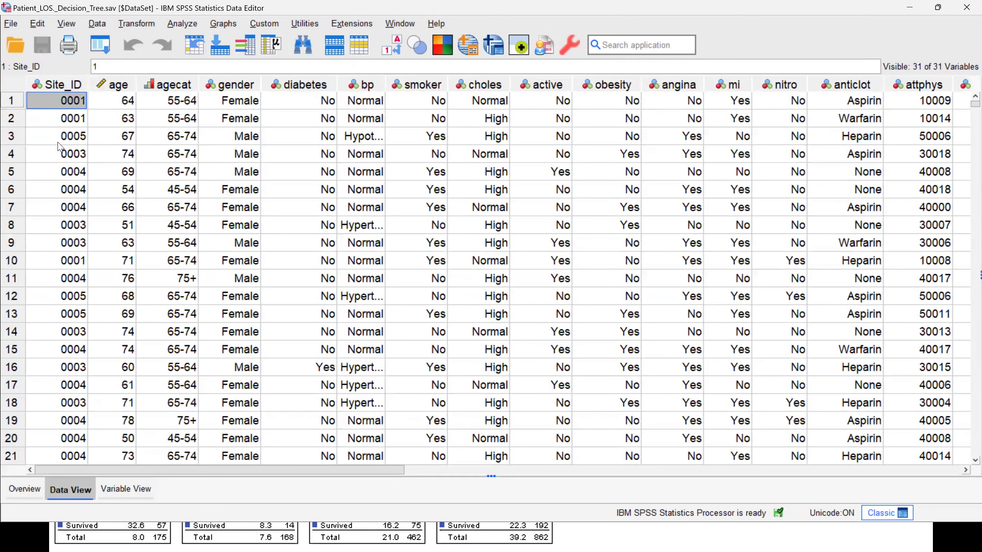
- Examine the dataset's variables from Site_ID and the patient risk factors through to treatment, cost and result
left_click_drag(382, 472, 525, 470)
scroll(835, 449, "right", 10)
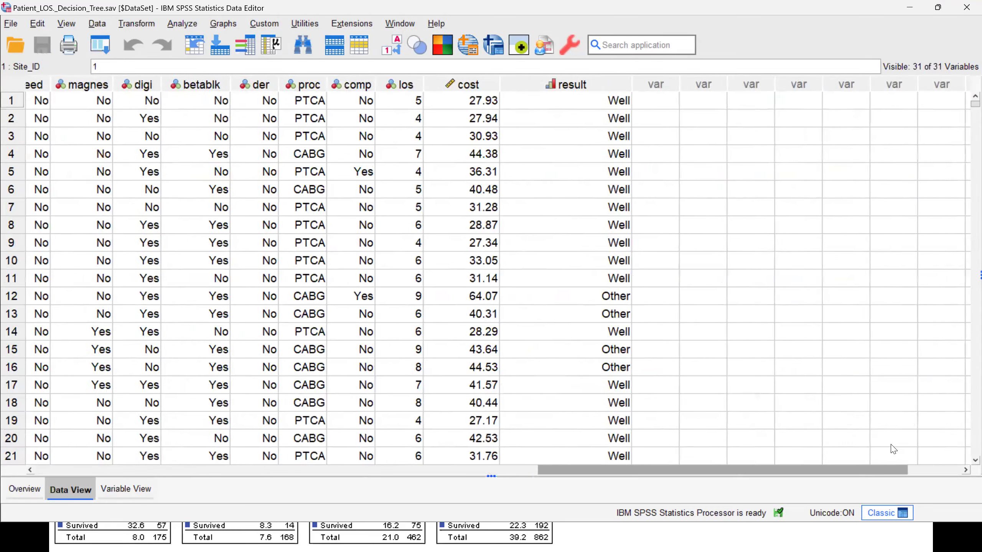
scroll(881, 450, "left", 1)
scroll(872, 450, "left", 11)
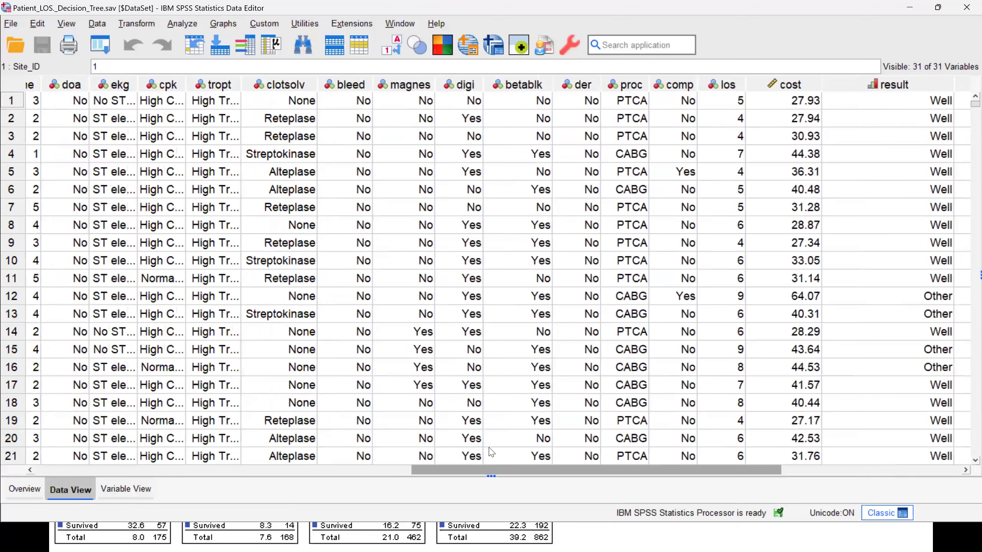
scroll(398, 451, "left", 5)
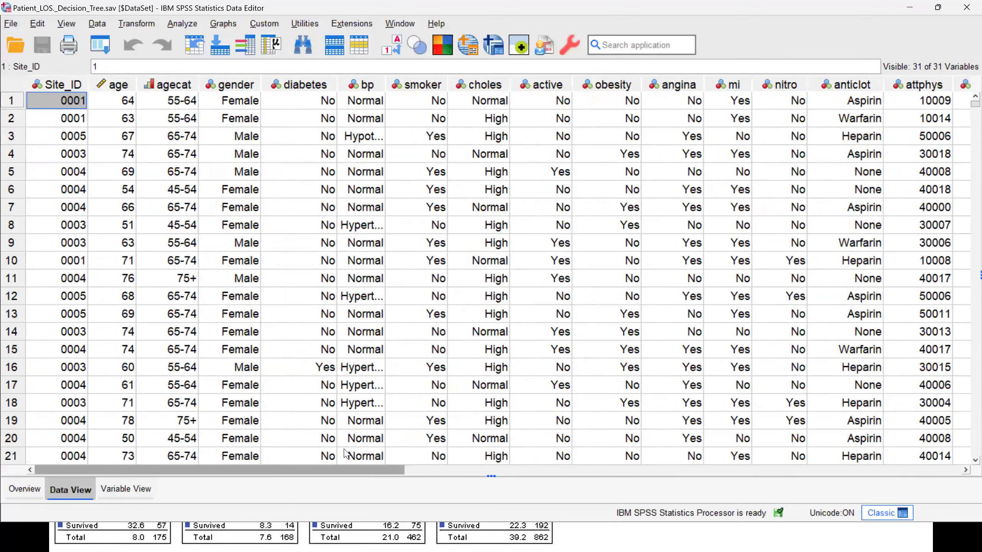
scroll(387, 451, "right", 1)
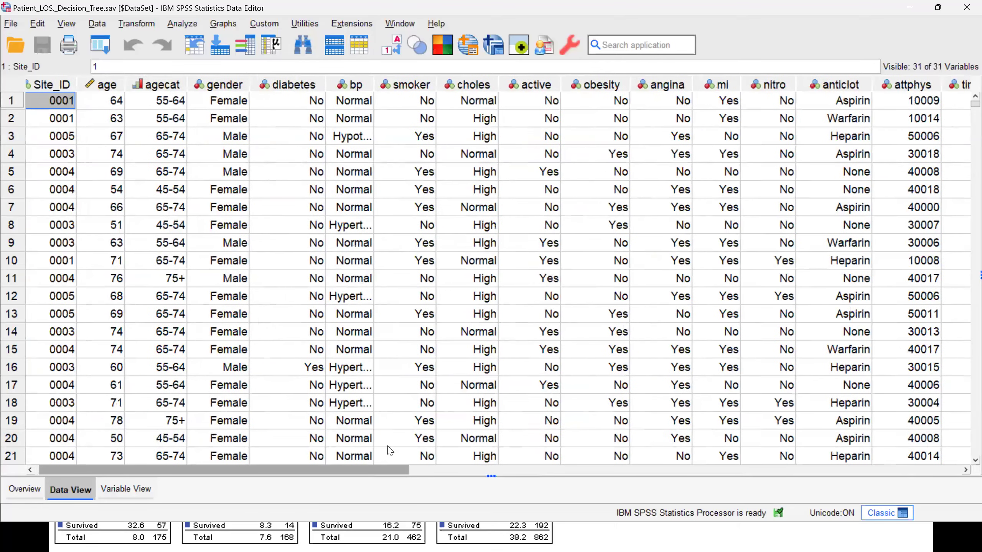
scroll(389, 451, "right", 5)
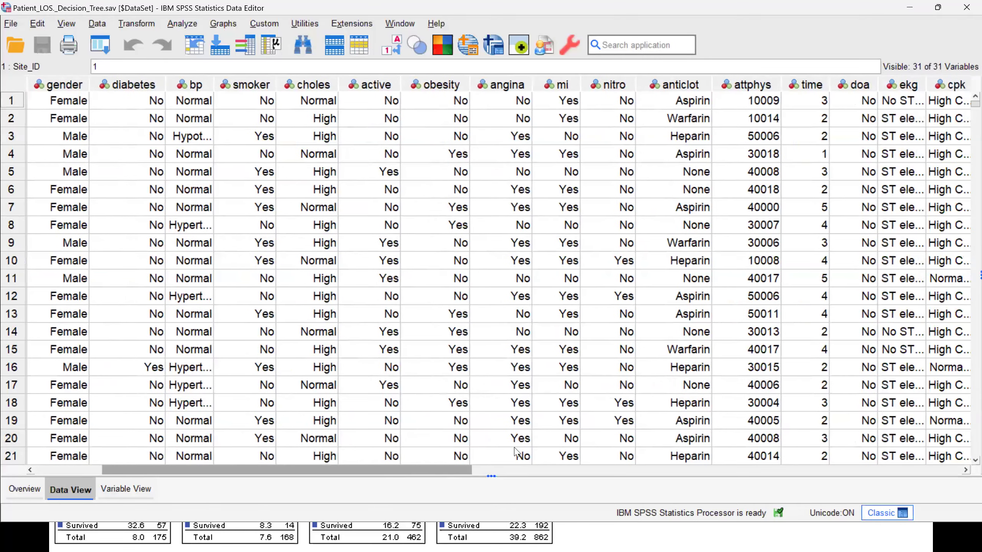
scroll(518, 453, "right", 5)
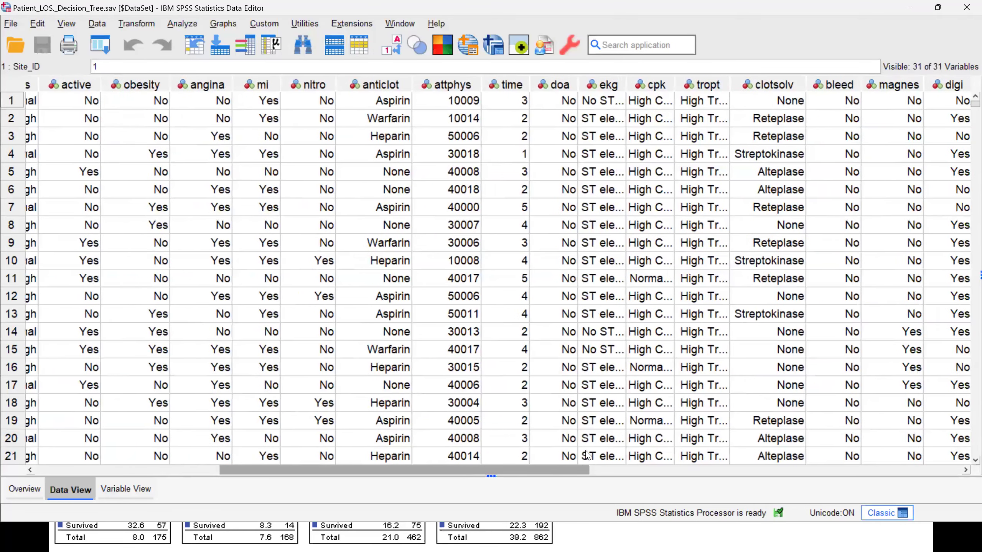
scroll(580, 455, "right", 5)
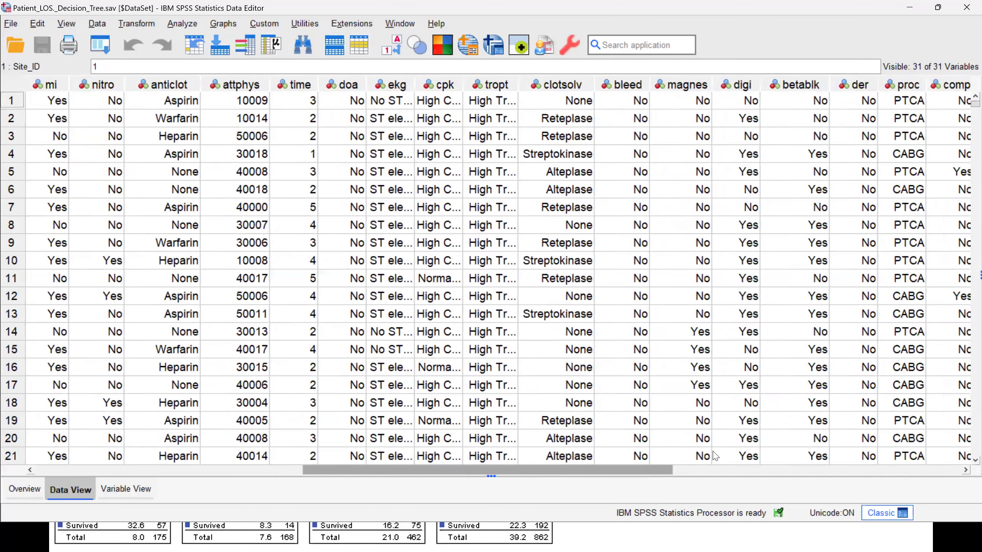
- Run descriptive statistics on the proc variable directly from its data column
scroll(680, 454, "right", 3)
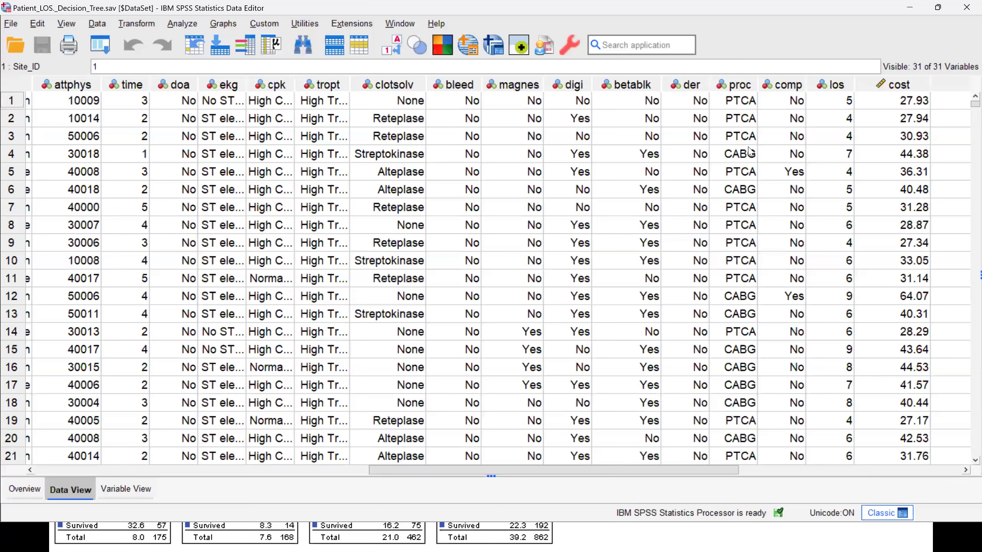
right_click(737, 140)
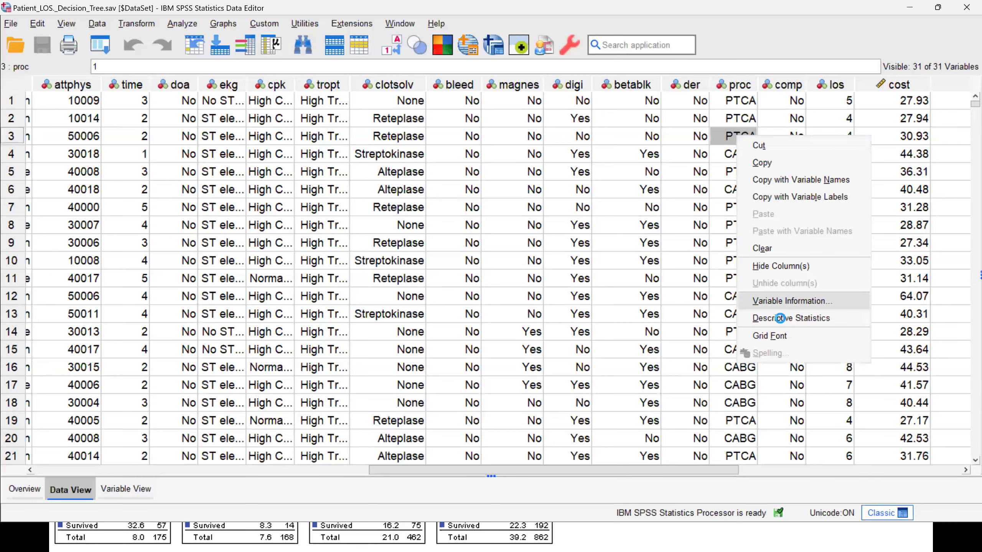
left_click(779, 318)
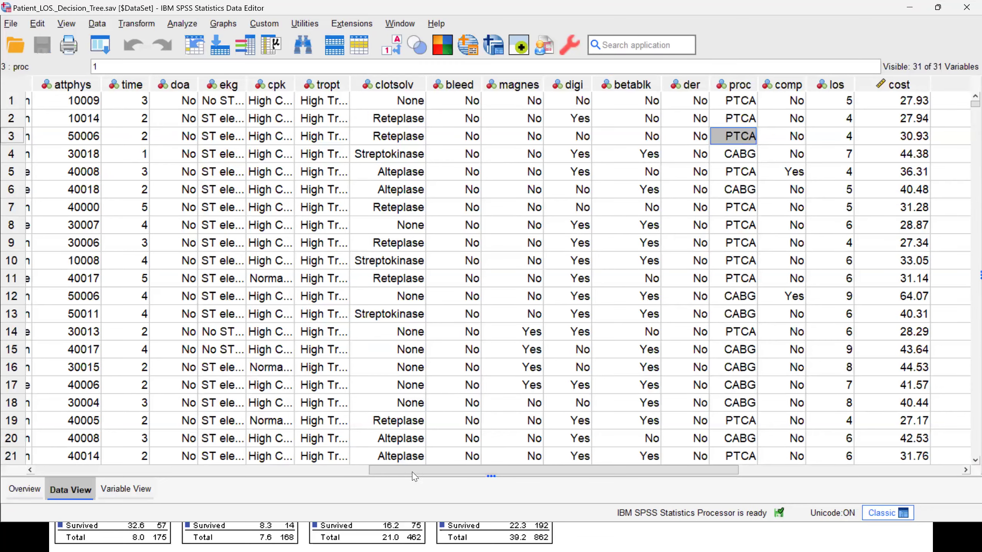
- Run descriptive statistics on the result variable directly from its data column
left_click_drag(415, 470, 591, 474)
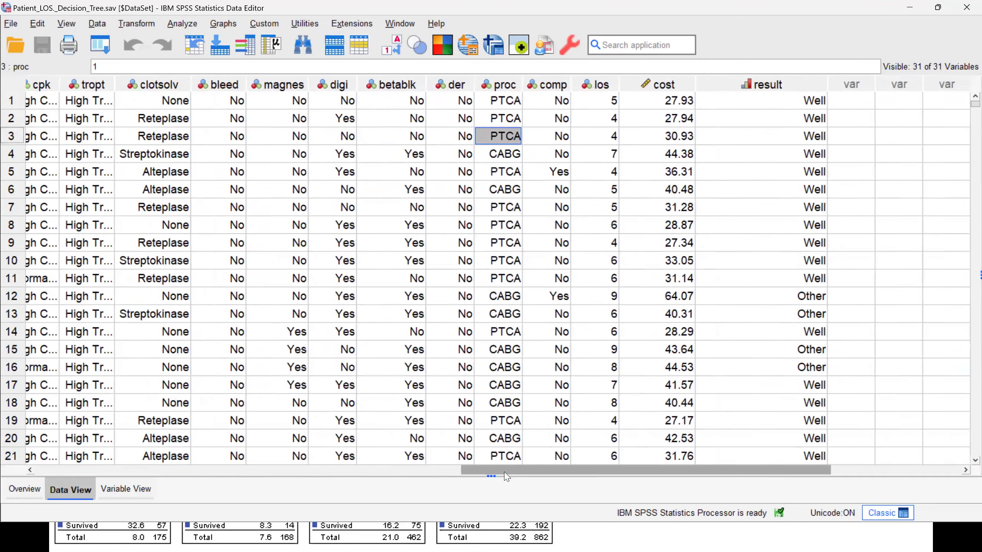
right_click(769, 139)
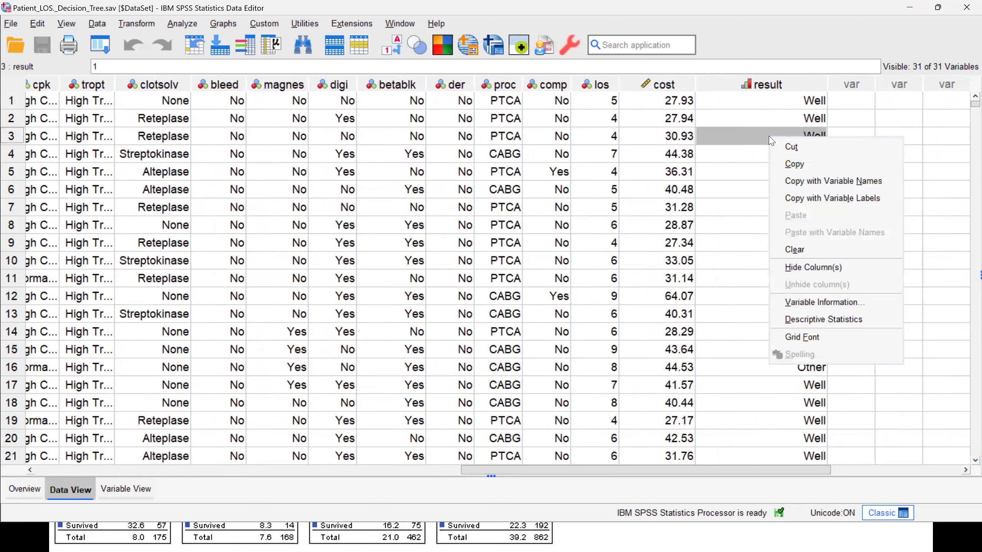
left_click(791, 319)
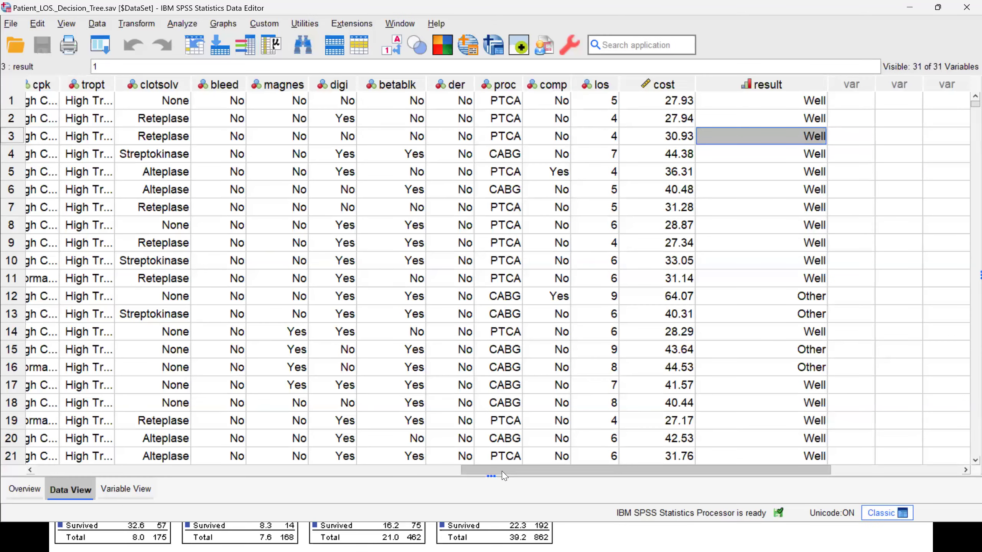
- Apply the Decision_Tree variable set alongside NEWVARIABLES and exclude ALLVARIABLES to limit the visible variables
left_click_drag(500, 470, 315, 469)
left_click_drag(1, 476, 16, 468)
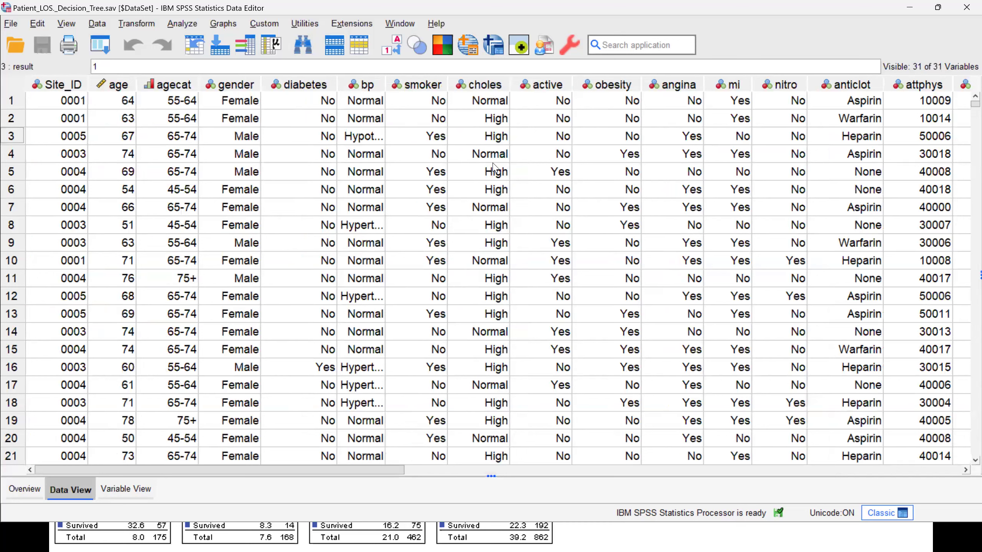
left_click(410, 55)
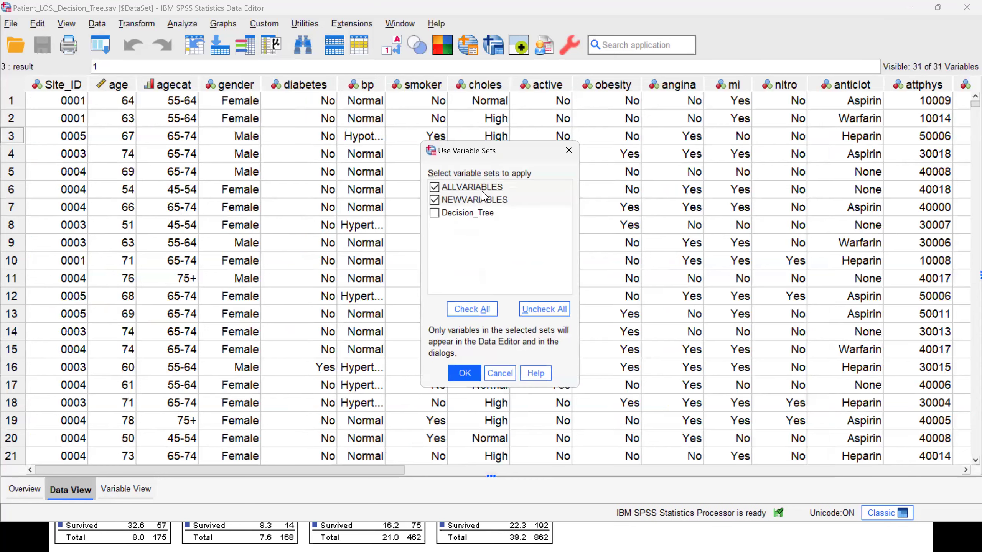
left_click(438, 218)
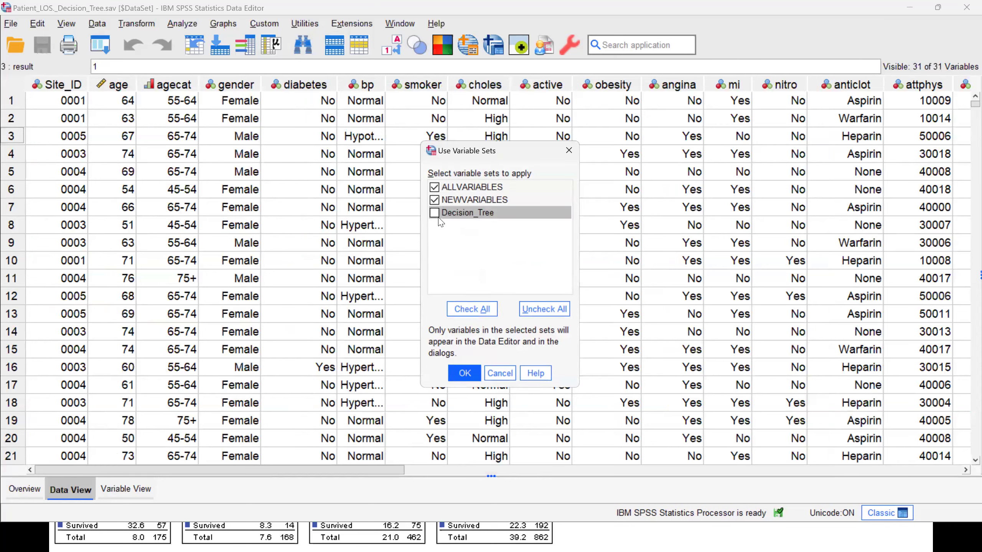
left_click(434, 187)
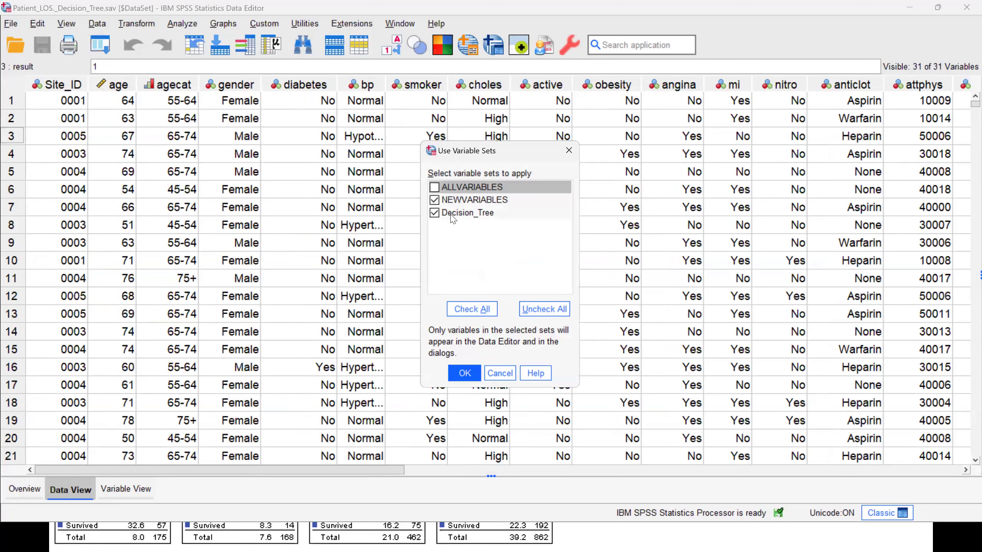
left_click(464, 374)
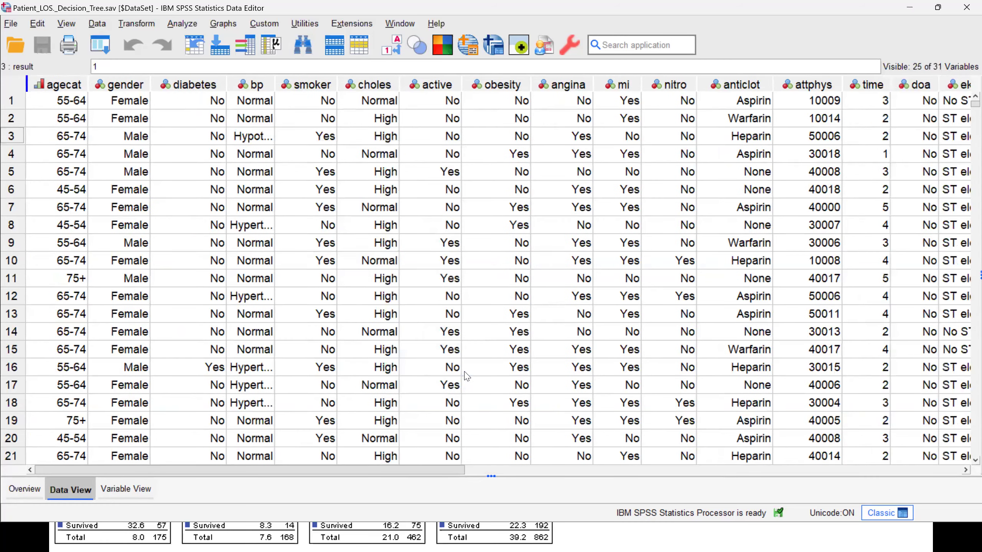
- Review the reduced list of variables through to result and recheck which variable sets are applied
left_click_drag(438, 468, 594, 469)
left_click_drag(687, 486, 560, 486)
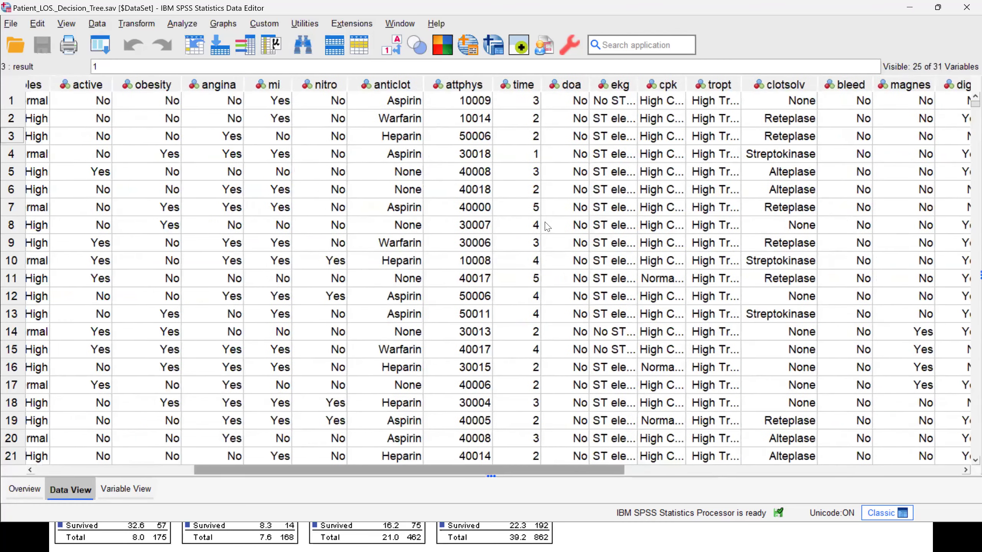
left_click(399, 24)
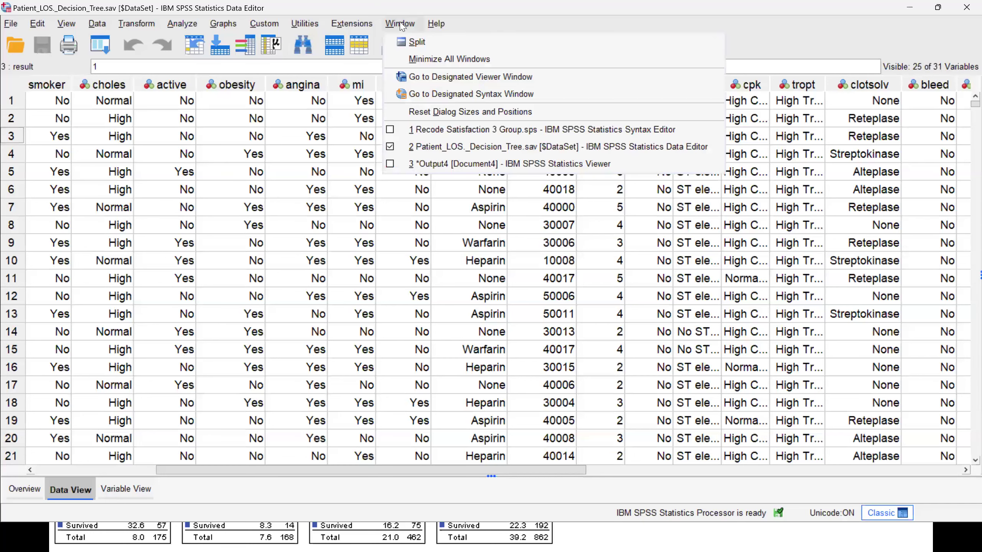
left_click(351, 135)
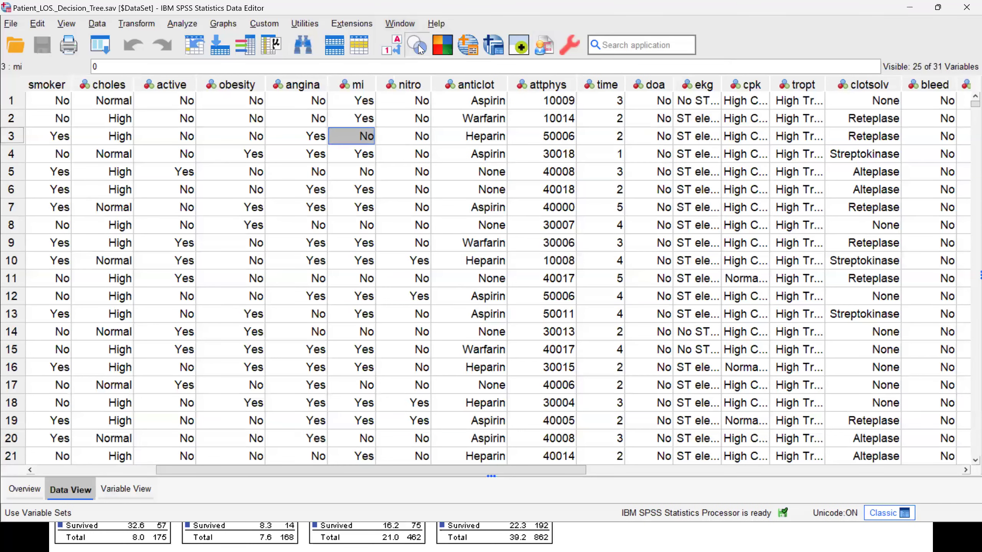
left_click(416, 45)
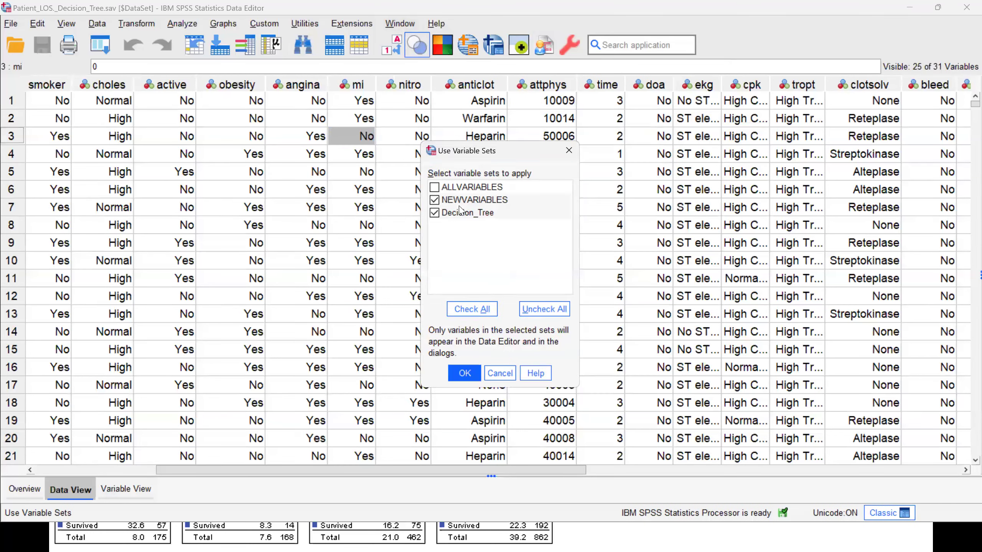
left_click(469, 376)
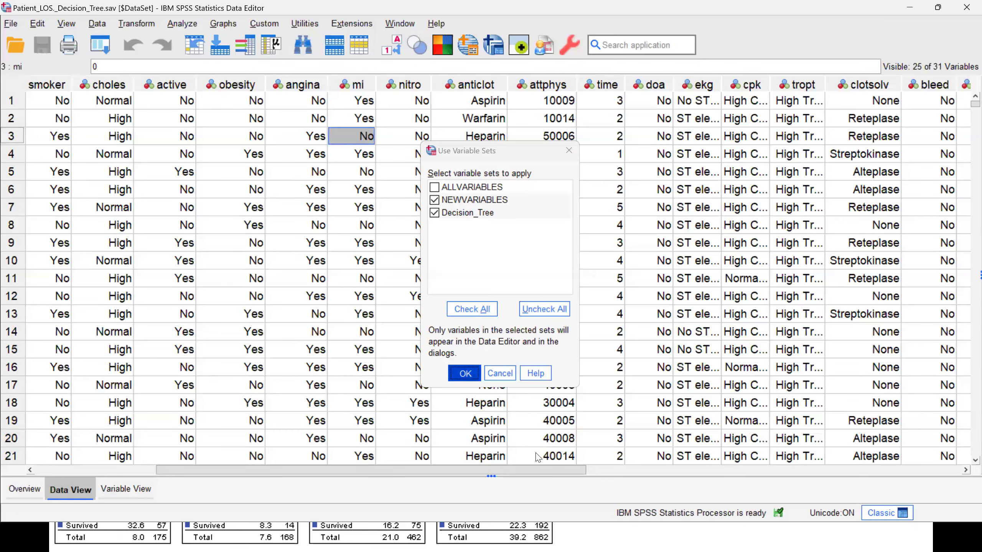
left_click_drag(539, 470, 658, 471)
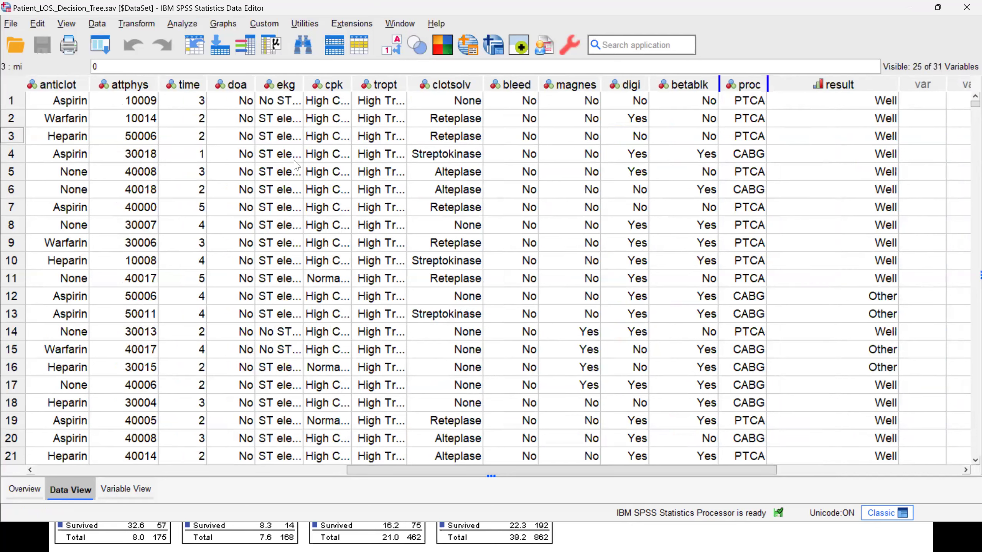
- Set up a Decision Tree analysis with Surgery result as the dependent variable
left_click(107, 48)
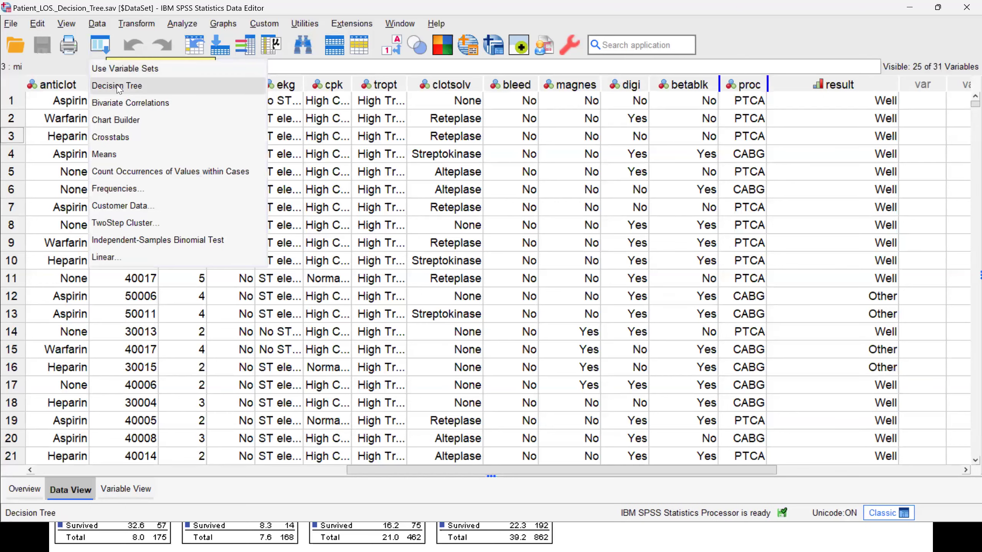
key("Return")
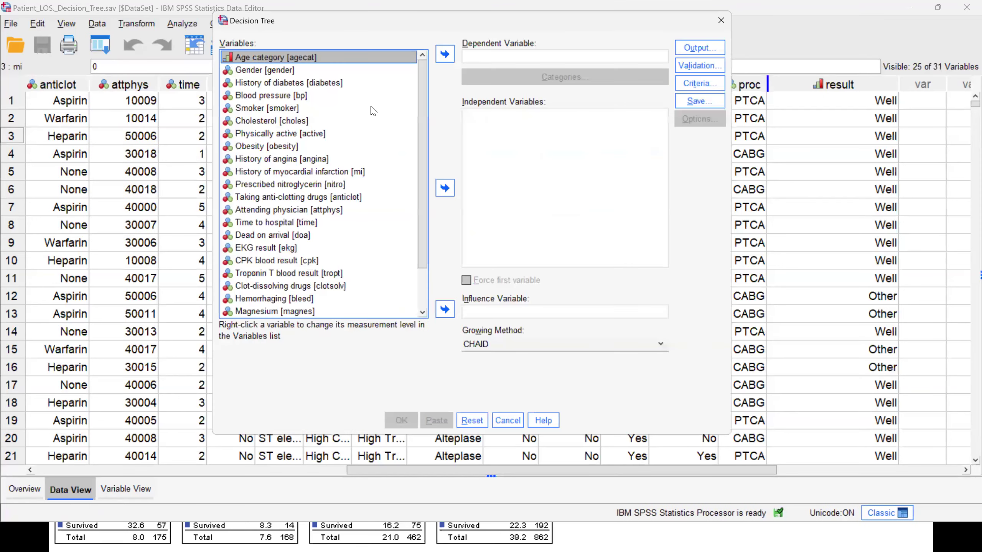
scroll(348, 301, "down", 2)
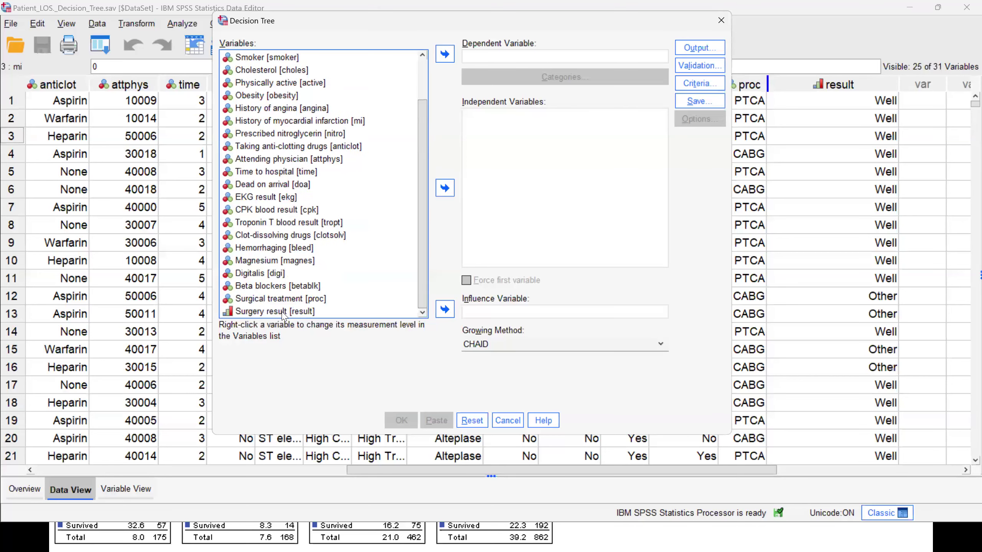
left_click(284, 312)
left_click(445, 54)
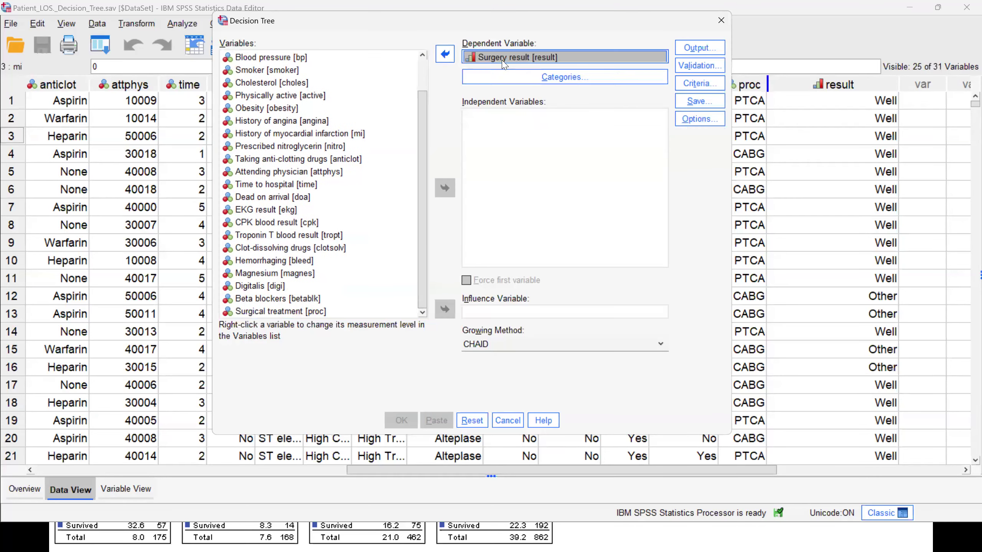
- Add Gender, Blood pressure, Smoker, Cholesterol and History of angina as independent variables and run the CHAID tree
left_click_drag(422, 220, 425, 81)
left_click_drag(273, 72, 484, 133)
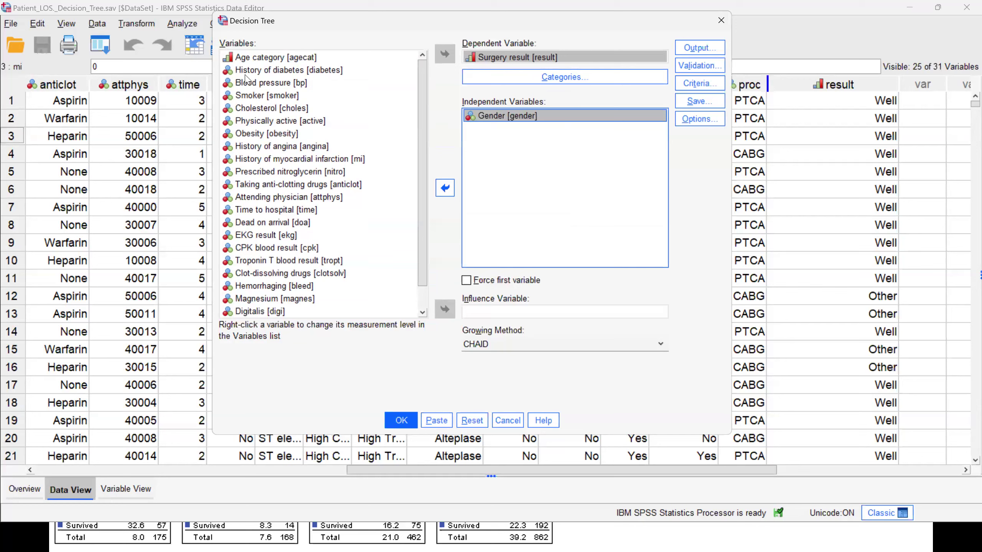
left_click_drag(245, 87, 500, 145)
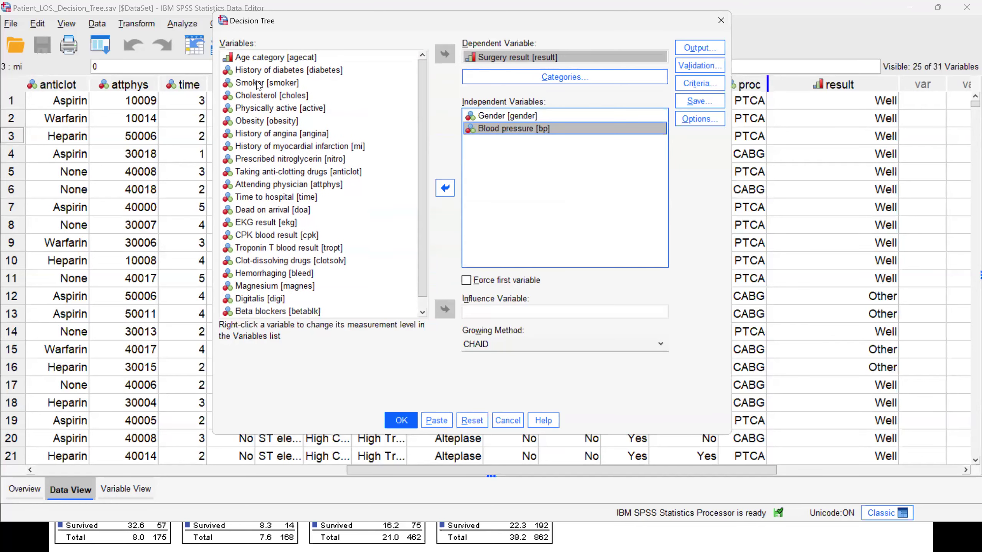
double_click(275, 84)
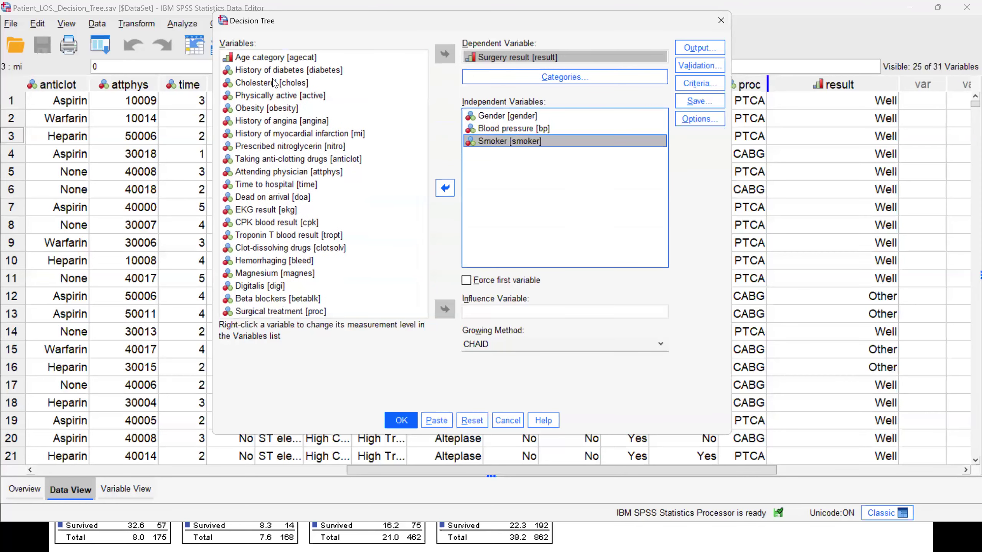
left_click_drag(583, 179, 584, 179)
left_click_drag(290, 110, 625, 210)
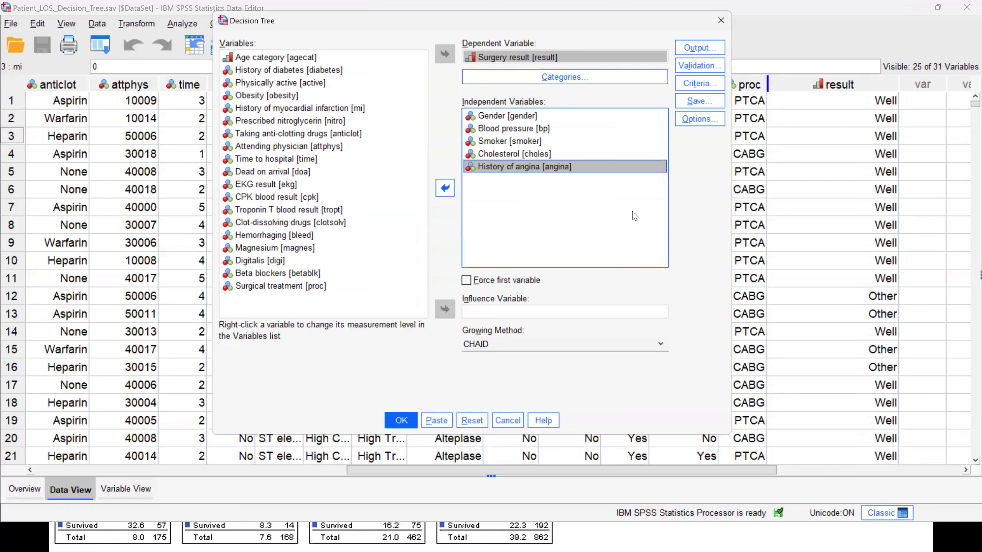
left_click(401, 419)
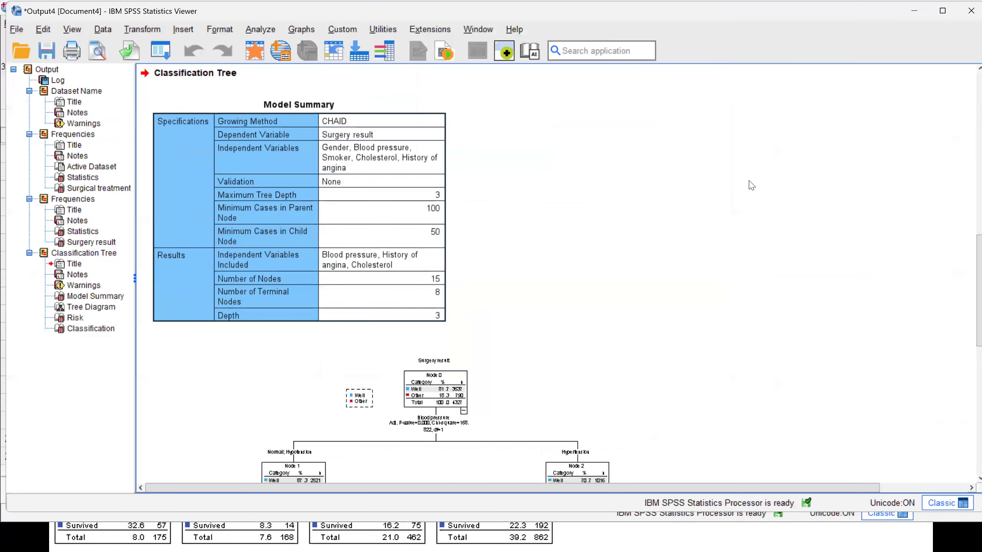
- Open the surgery result tree diagram for editing and enlarge it to 150%
left_click(625, 159)
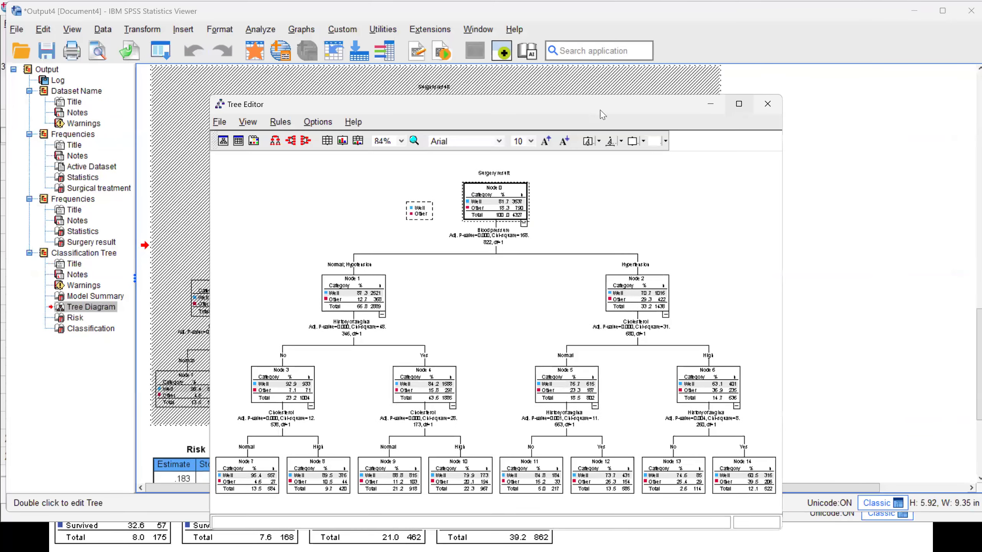
double_click(285, 97)
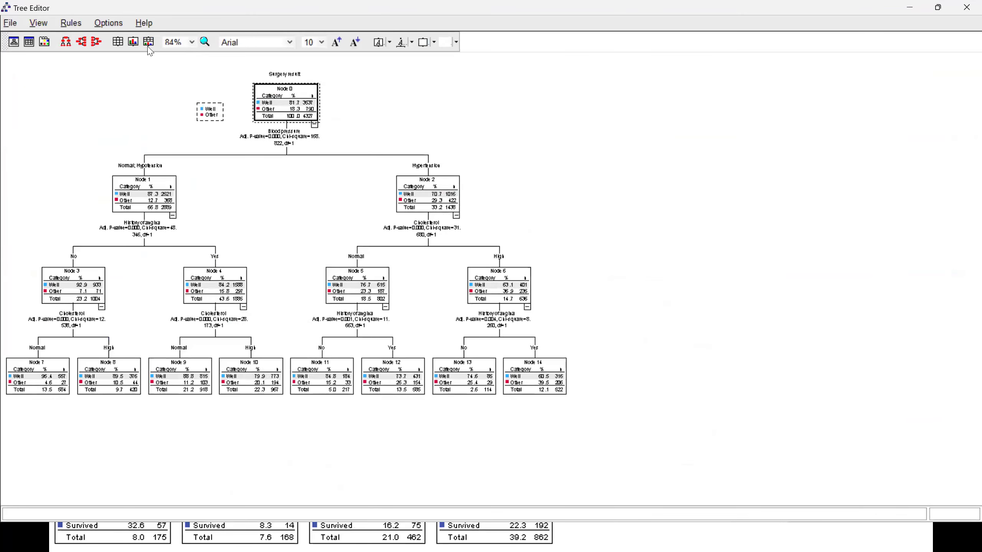
left_click(192, 42)
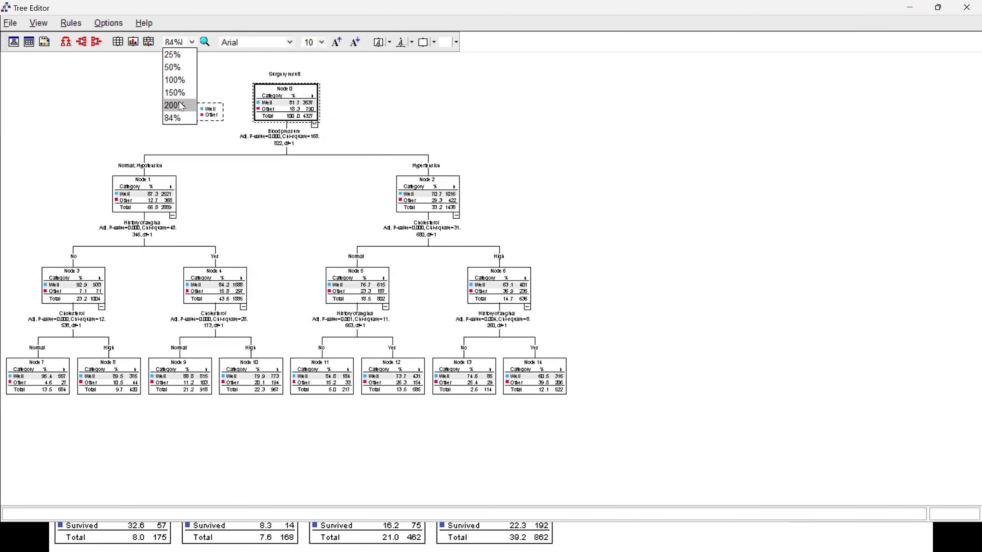
left_click(180, 95)
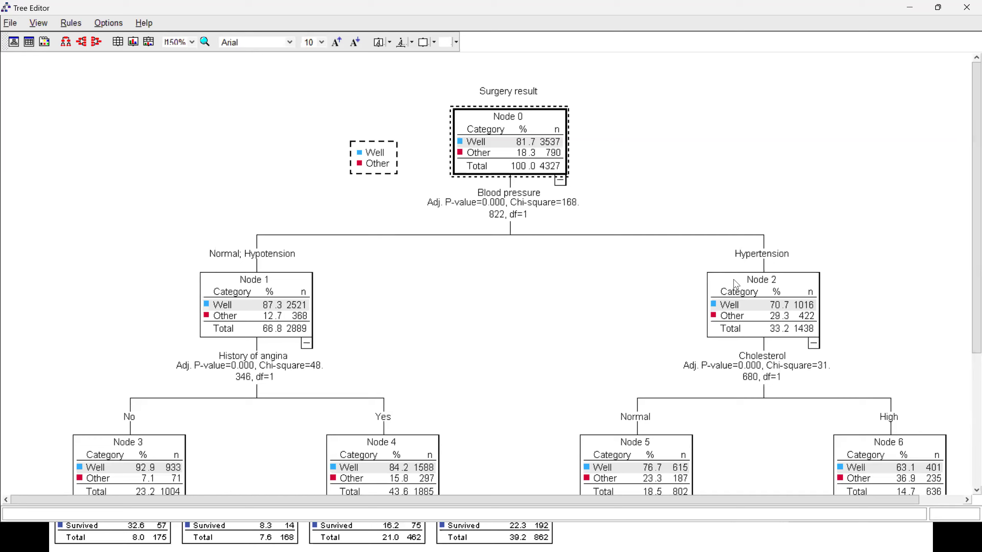
- Examine the tree's splits on blood pressure, history of angina and cholesterol down to the terminal nodes, and close the editor
scroll(964, 313, "down", 5)
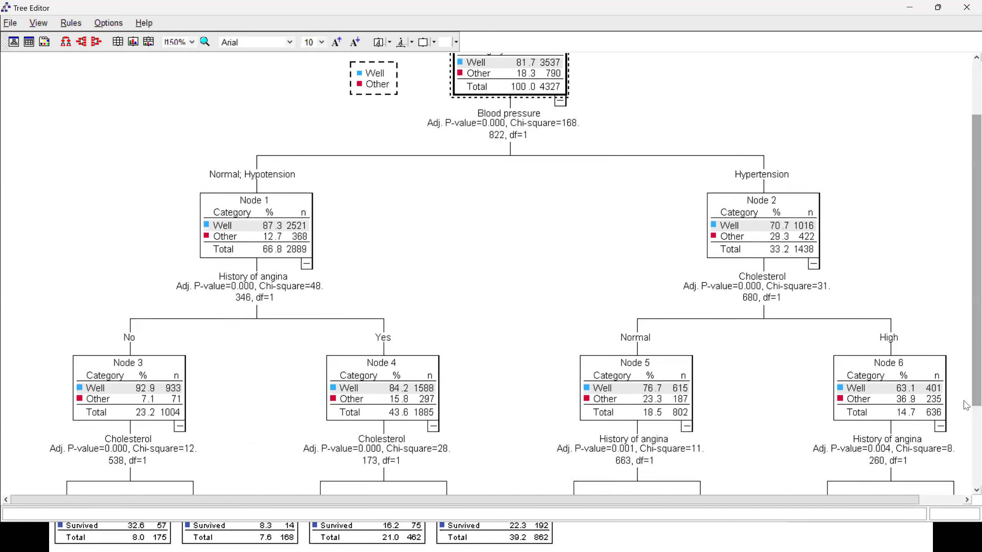
scroll(965, 405, "down", 5)
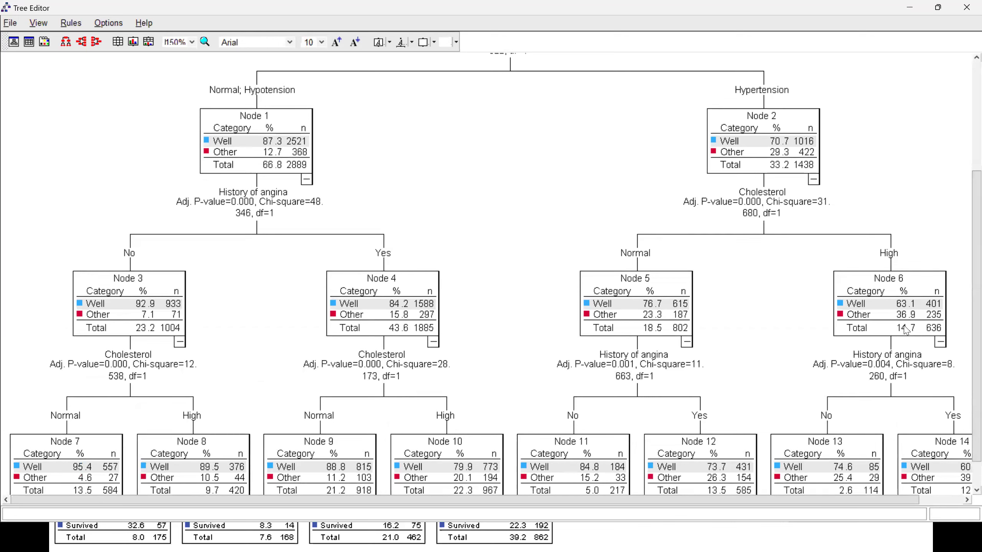
left_click(961, 497)
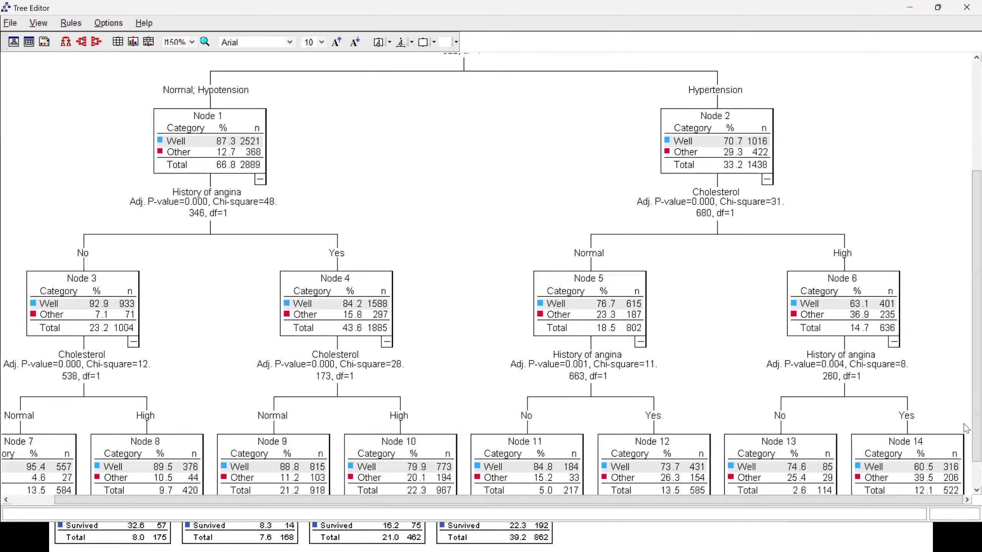
scroll(967, 429, "down", 2)
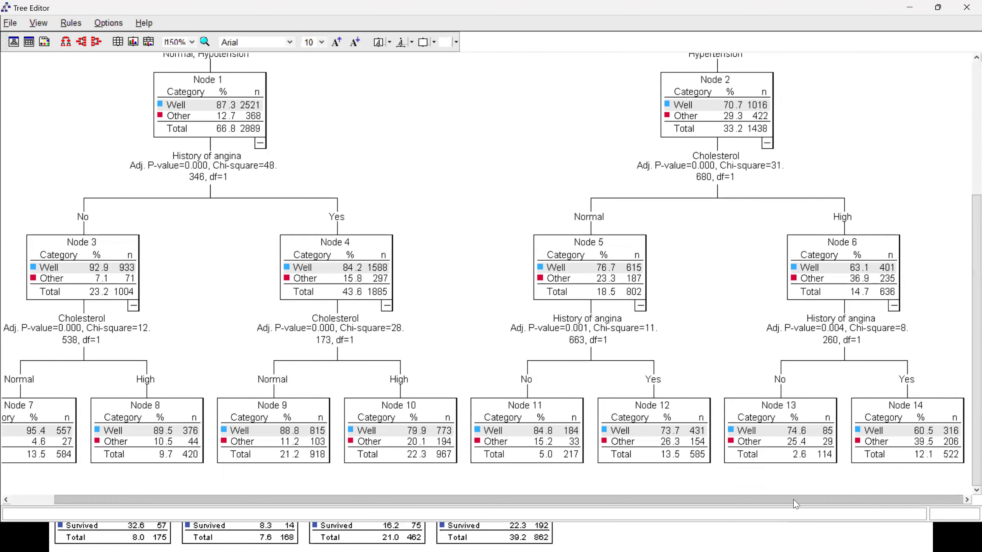
left_click_drag(886, 500, 625, 507)
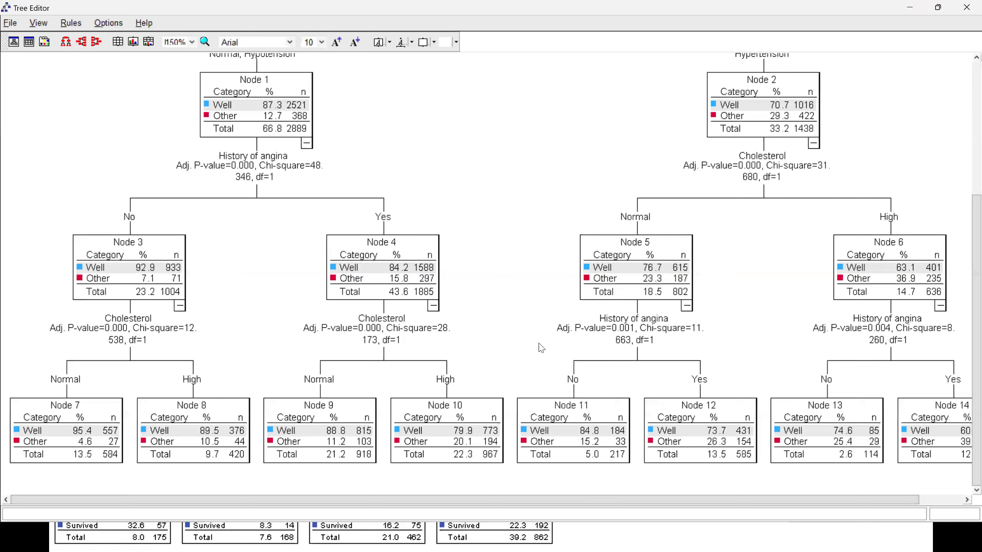
left_click_drag(973, 270, 973, 236)
scroll(315, 137, "up", 1)
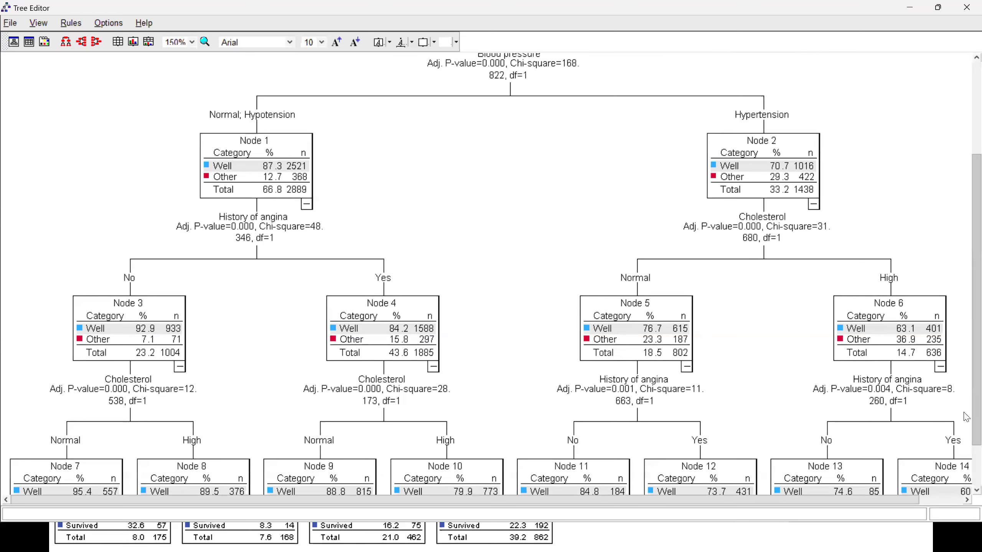
scroll(966, 417, "down", 3)
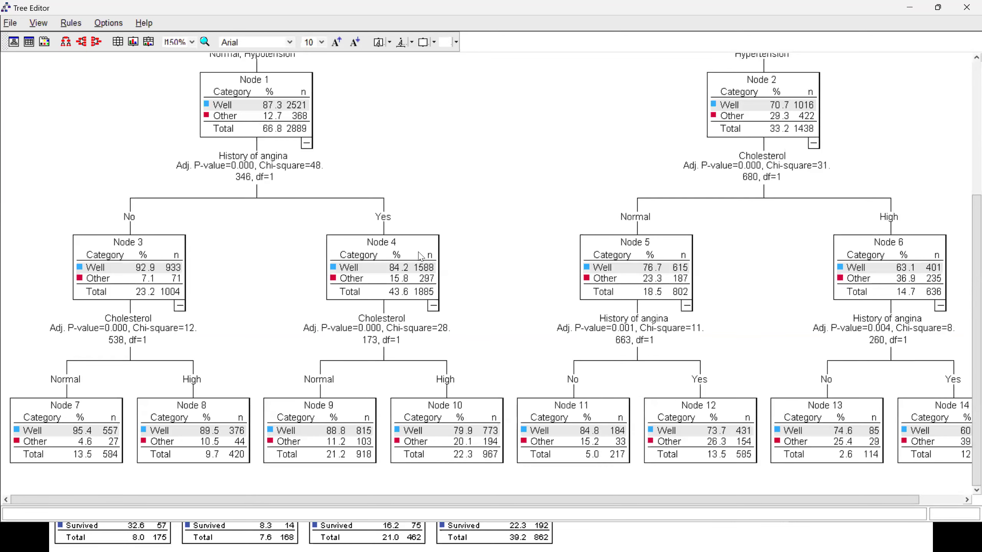
scroll(424, 232, "up", 4)
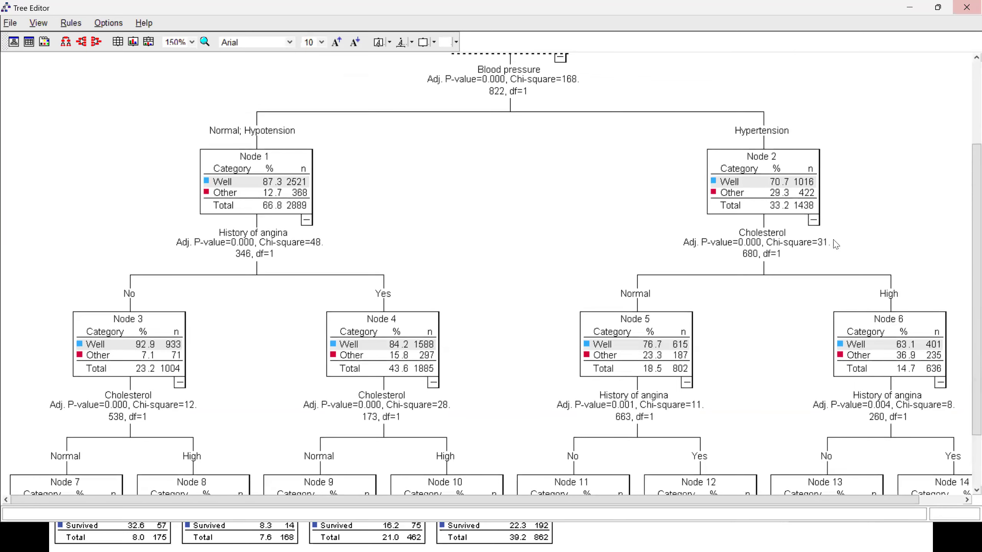
scroll(185, 461, "down", 4)
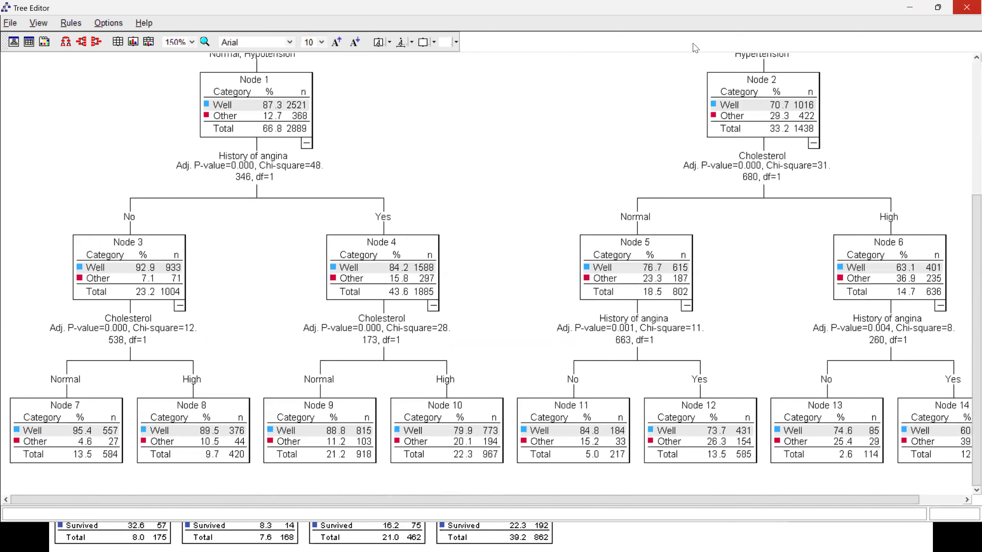
left_click(964, 7)
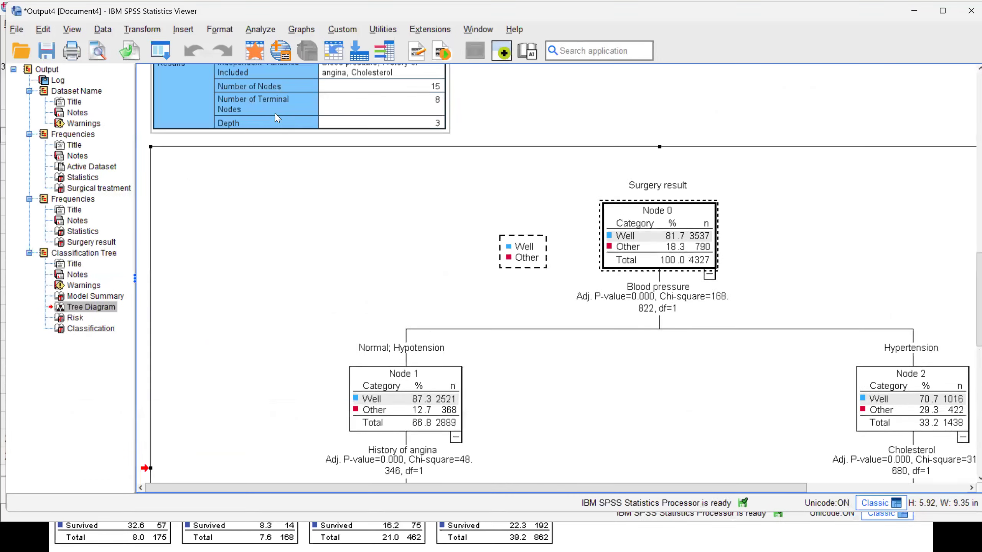
- Reopen the decision tree setup and set a custom maximum tree depth of 4 in its growth criteria
left_click(161, 56)
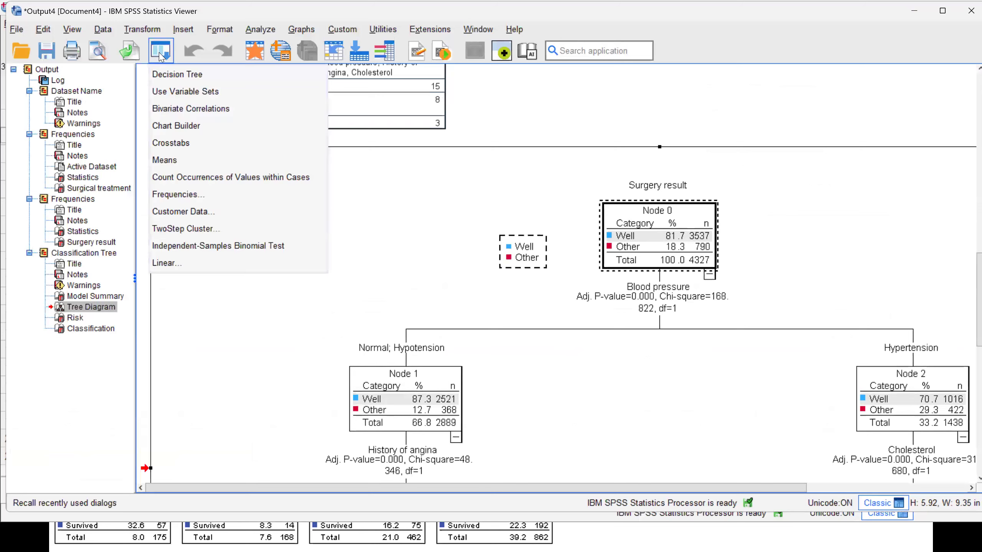
left_click(161, 74)
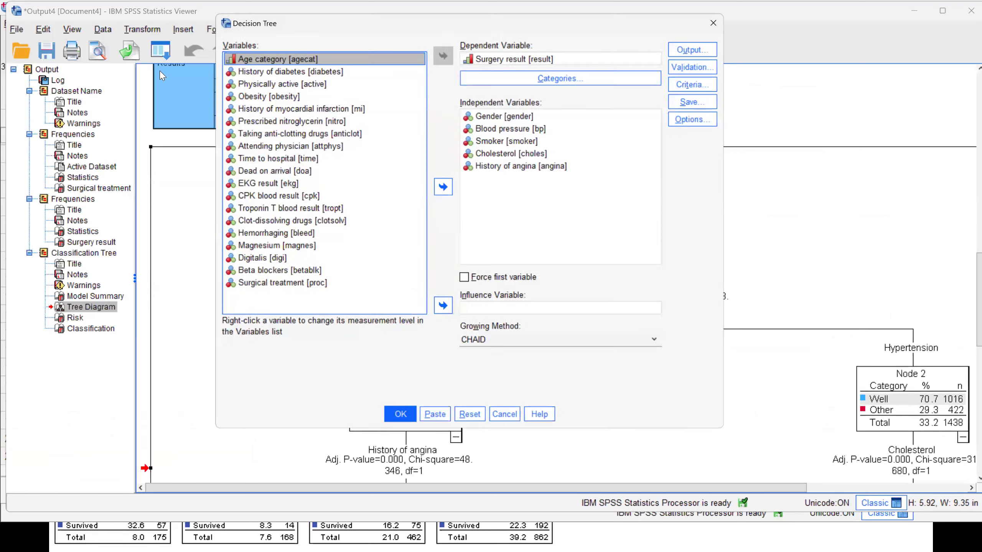
left_click(699, 83)
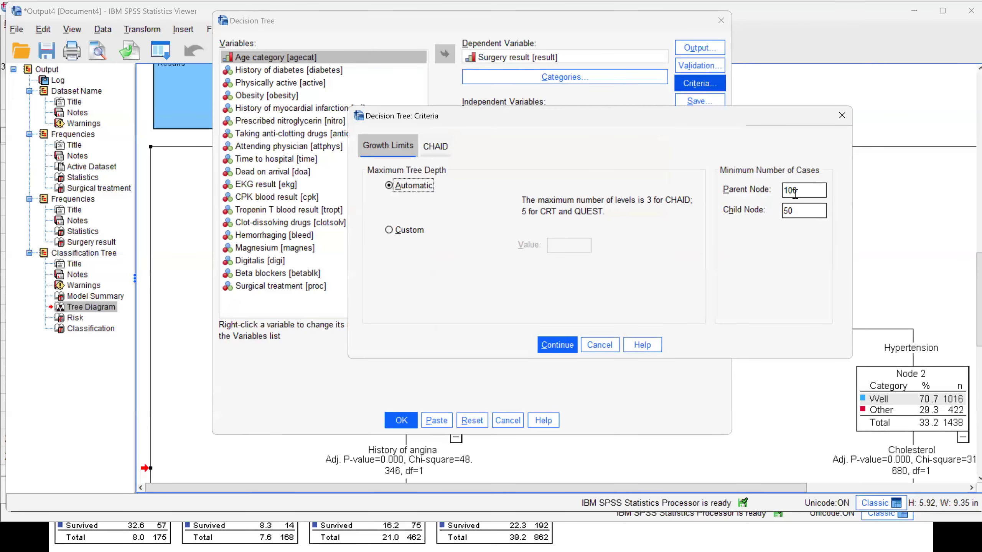
left_click_drag(786, 210, 813, 210)
mouse_move(784, 189)
left_mouse_down()
mouse_move(776, 188)
mouse_move(821, 185)
mouse_move(798, 200)
left_mouse_up()
double_click(806, 210)
left_click(410, 231)
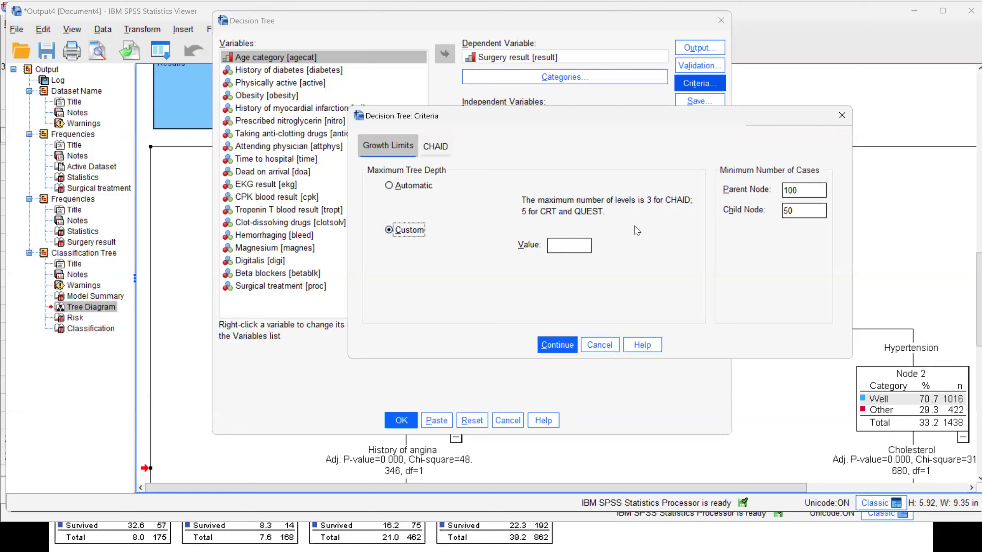
left_click(556, 344)
- Run the surgery result tree again and review its diagram, risk and classification tables
left_click(401, 421)
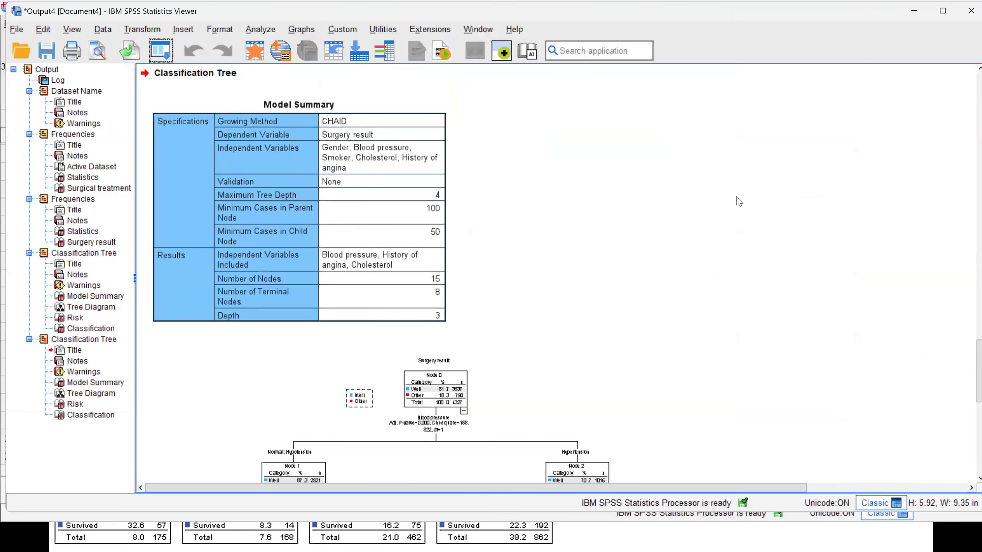
scroll(739, 201, "down", 9)
scroll(741, 199, "up", 4)
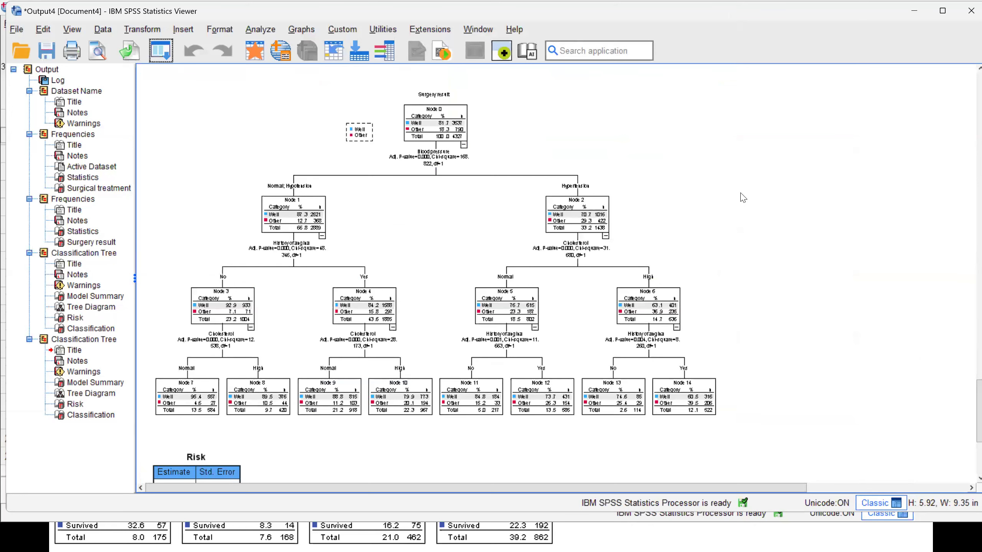
scroll(742, 195, "down", 5)
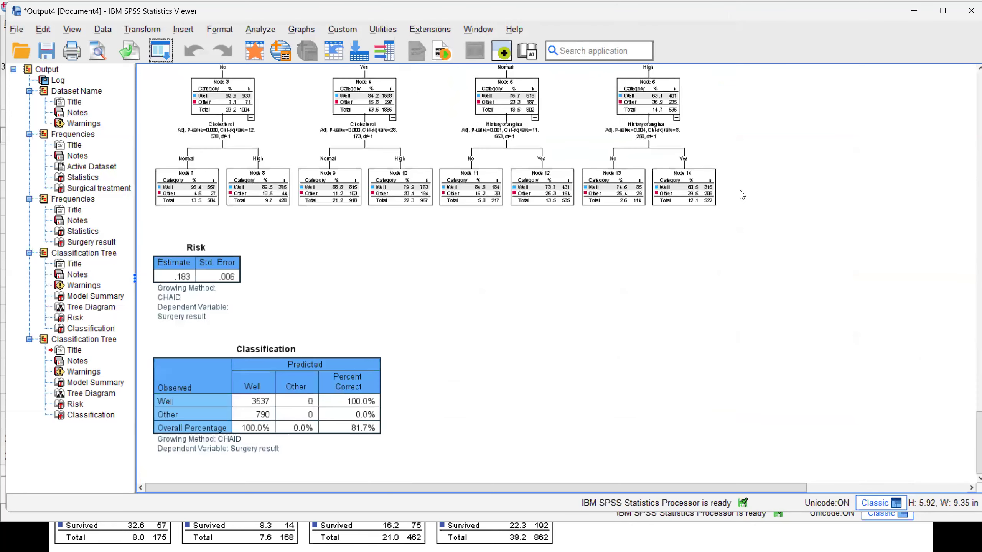
scroll(741, 195, "up", 5)
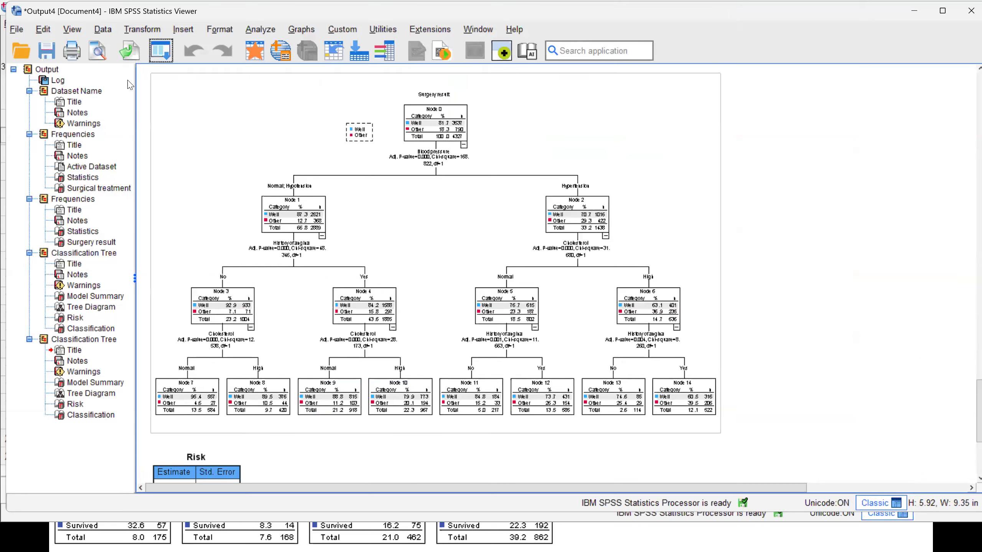
- Reopen the decision tree setup, add all remaining variables from age category through surgical treatment as independent variables, and run the tree
left_click(161, 50)
left_click(177, 75)
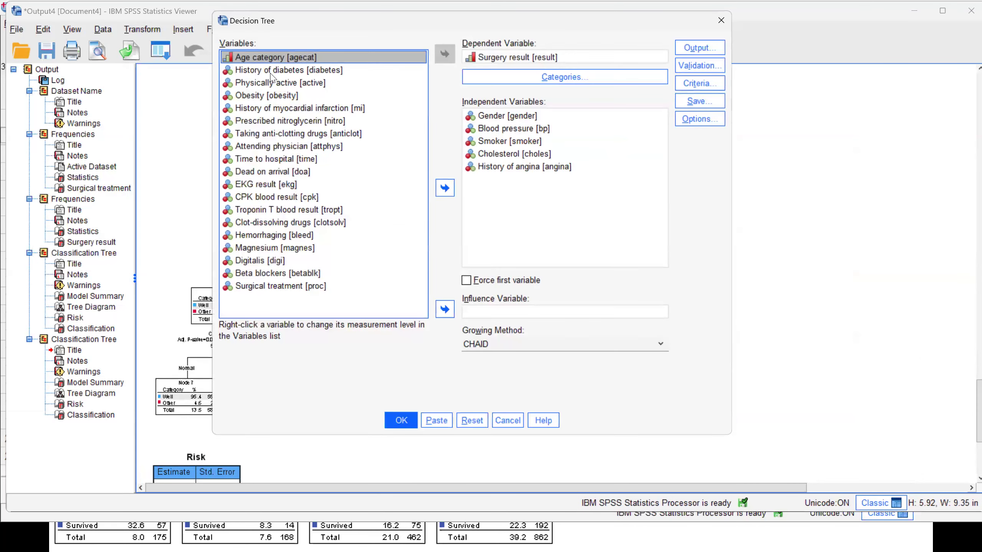
left_click_drag(272, 76, 297, 154)
left_click(288, 196, "ctrl")
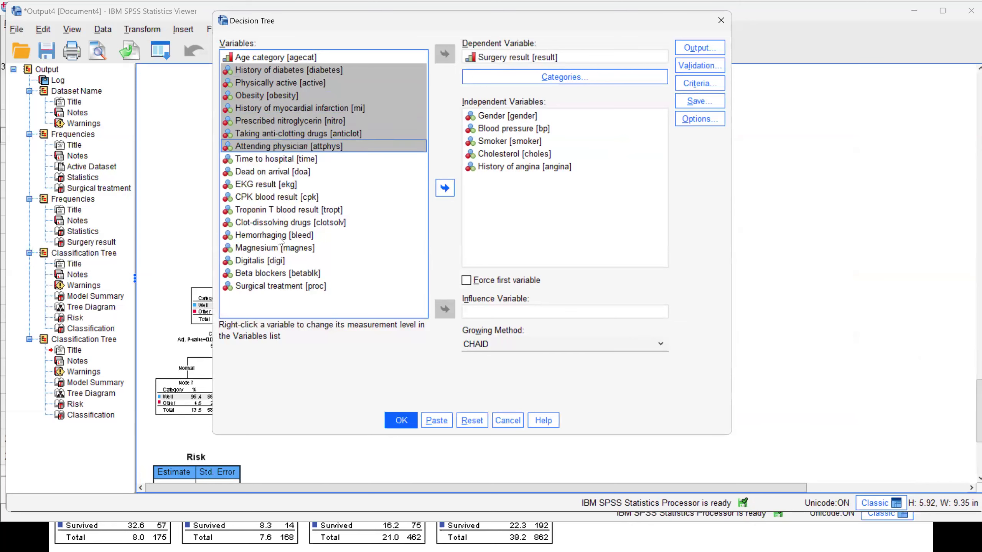
left_click(279, 236, "ctrl")
left_click(272, 286, "ctrl")
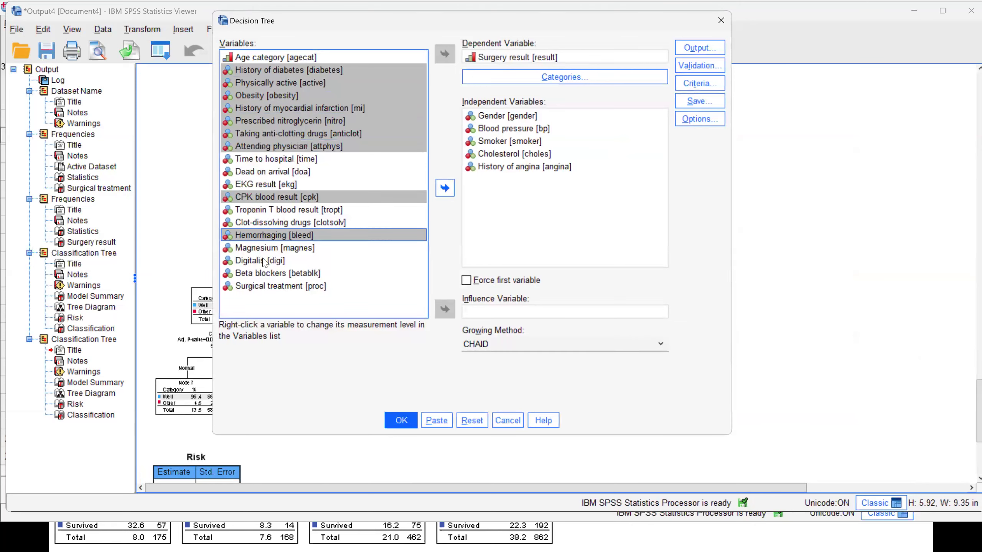
left_click(262, 274, "shift")
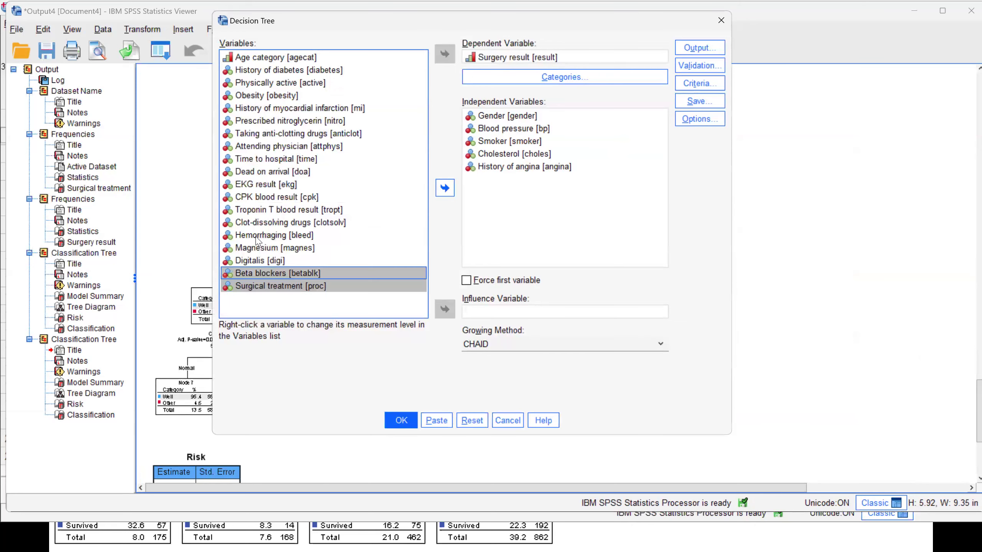
left_click(258, 262, "shift")
left_click(251, 58)
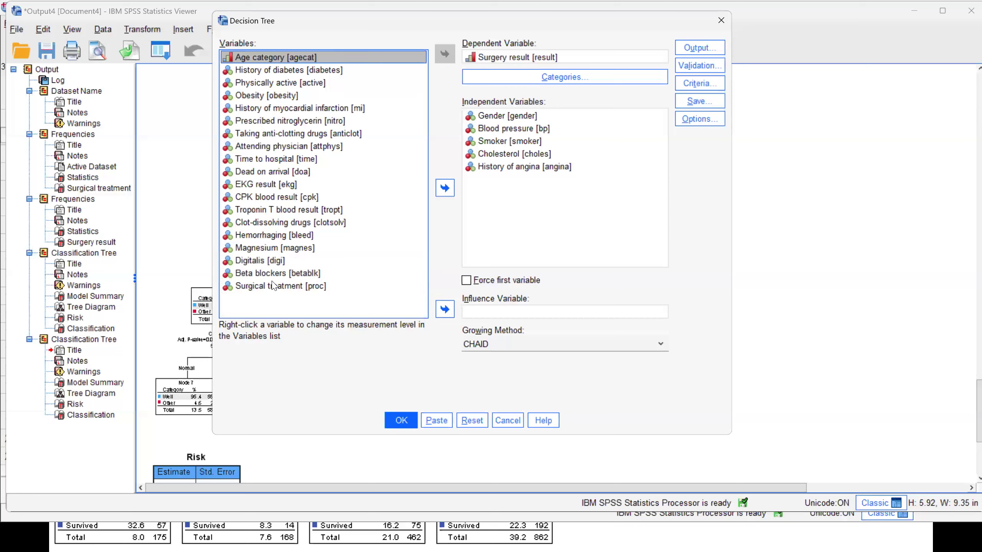
key("ctrl+a")
left_click(445, 187)
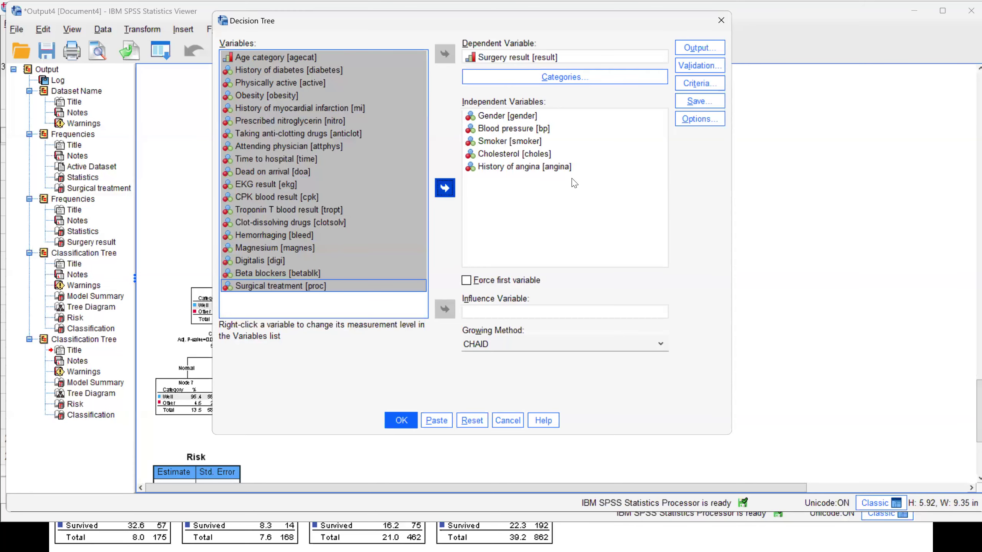
scroll(606, 162, "down", 4)
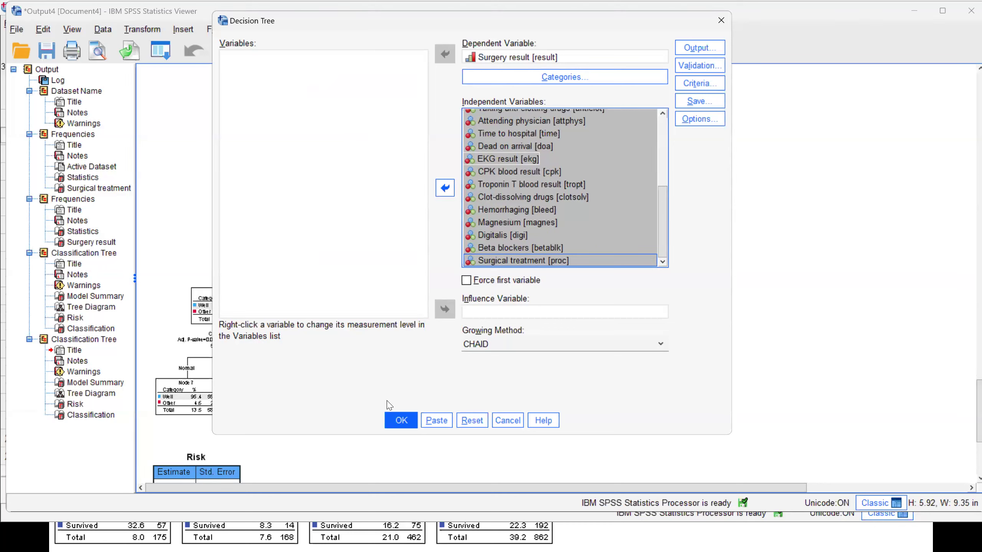
left_click(400, 424)
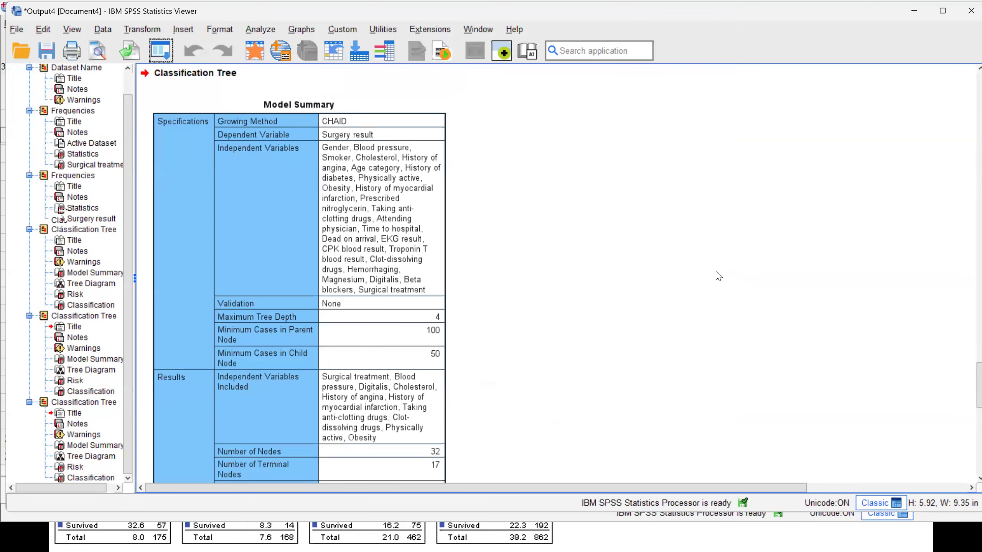
- Open the new surgery result tree diagram for editing, enlarge it to 150% and examine the branches under surgical treatment
scroll(716, 274, "up", 5)
double_click(633, 267)
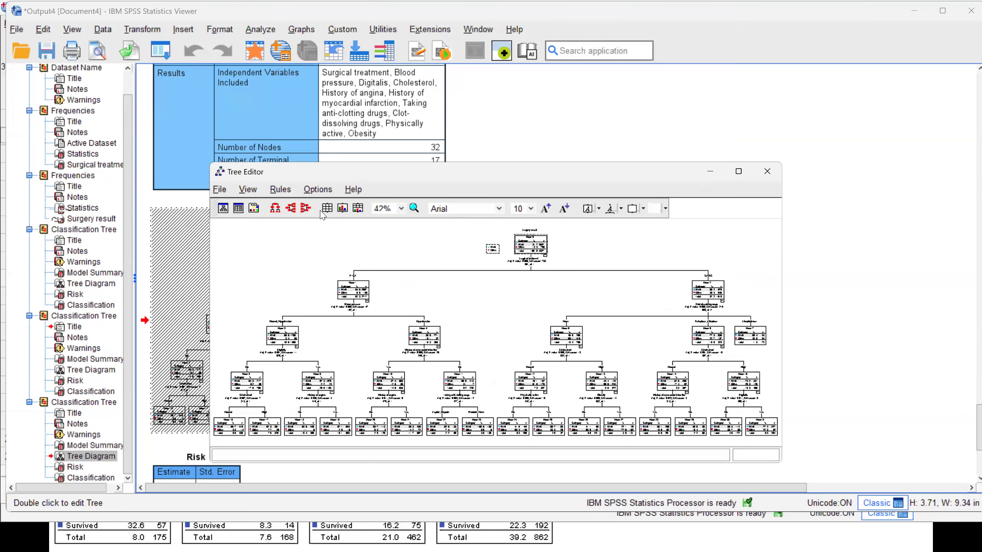
left_click(739, 173)
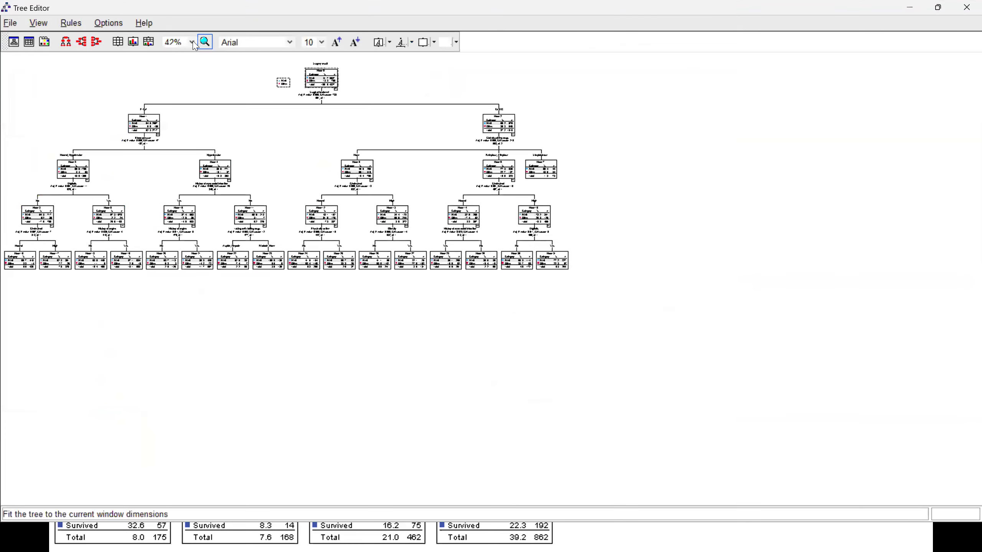
left_click(191, 42)
left_click(183, 92)
left_click_drag(448, 500, 625, 522)
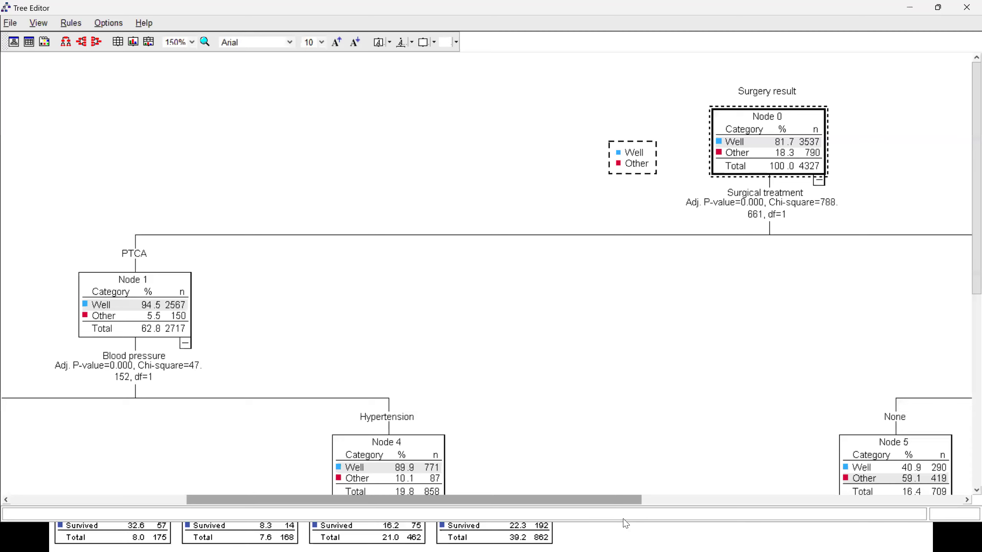
left_click_drag(625, 524, 965, 520)
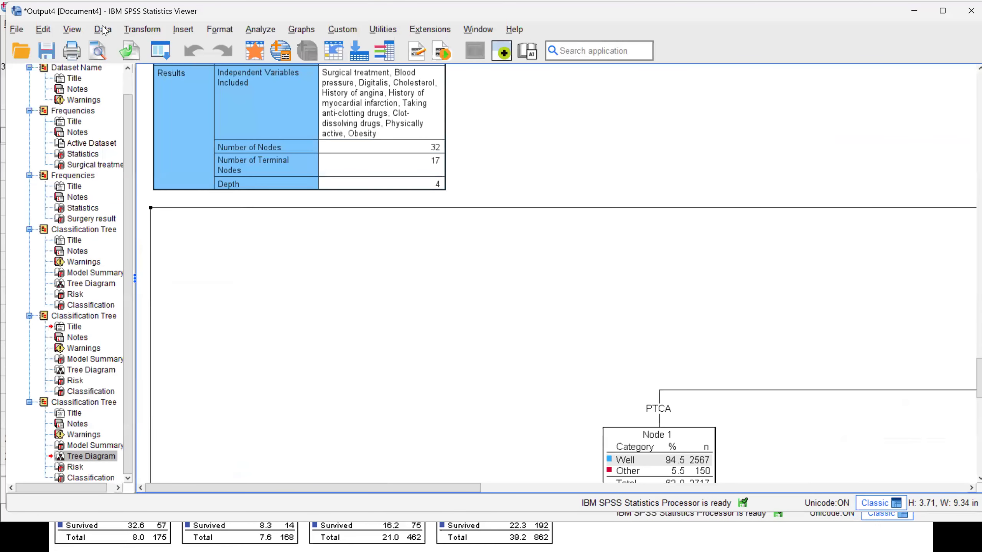
- Set up a case selection with the condition proc = 2 on the surgical treatment variable
left_click(103, 30)
left_click(185, 473)
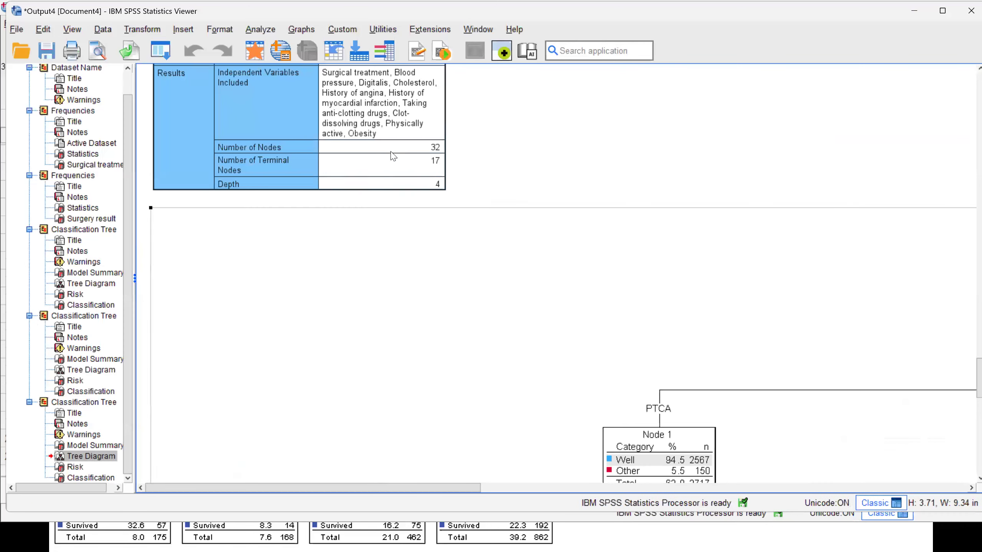
left_click(423, 143)
left_click(434, 158)
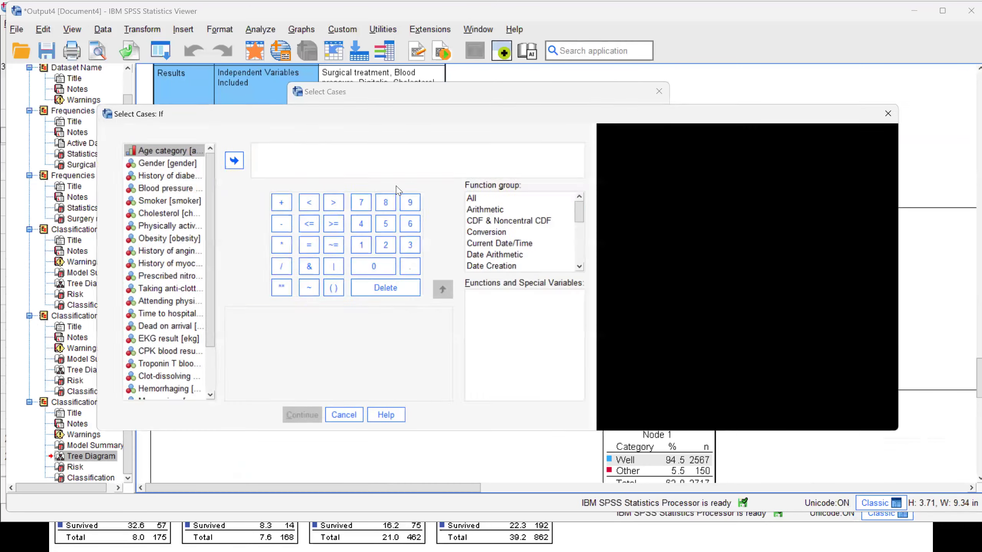
left_click(219, 188)
key("p")
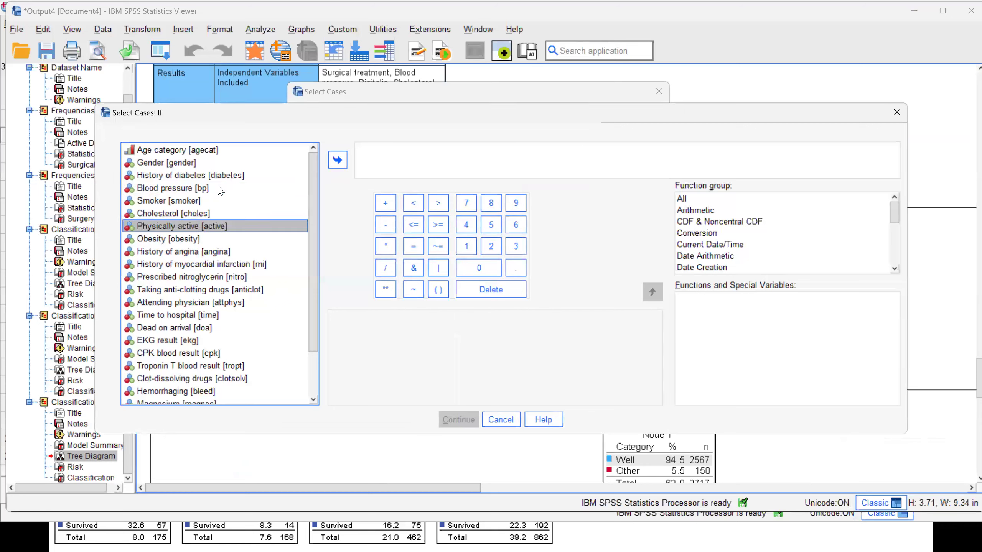
key("p")
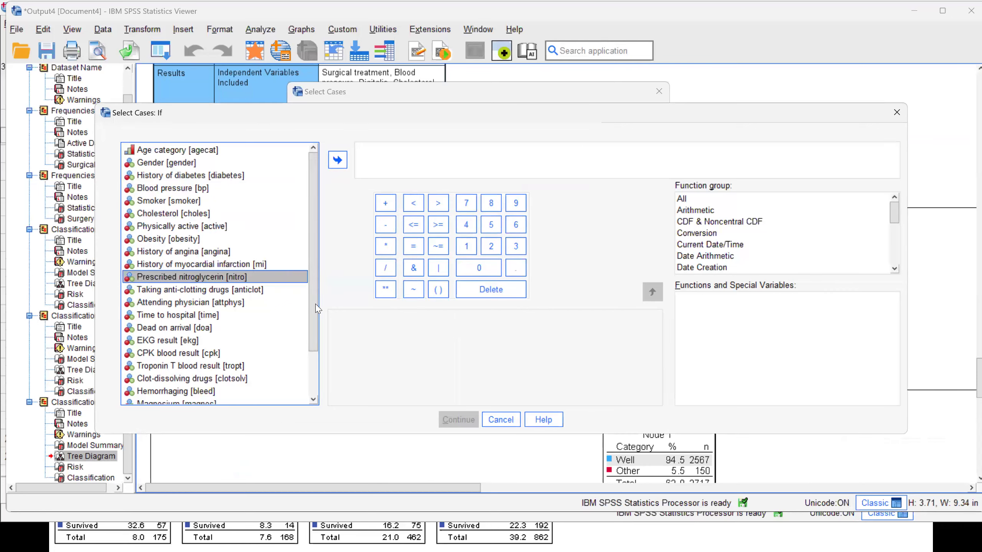
scroll(319, 374, "down", 2)
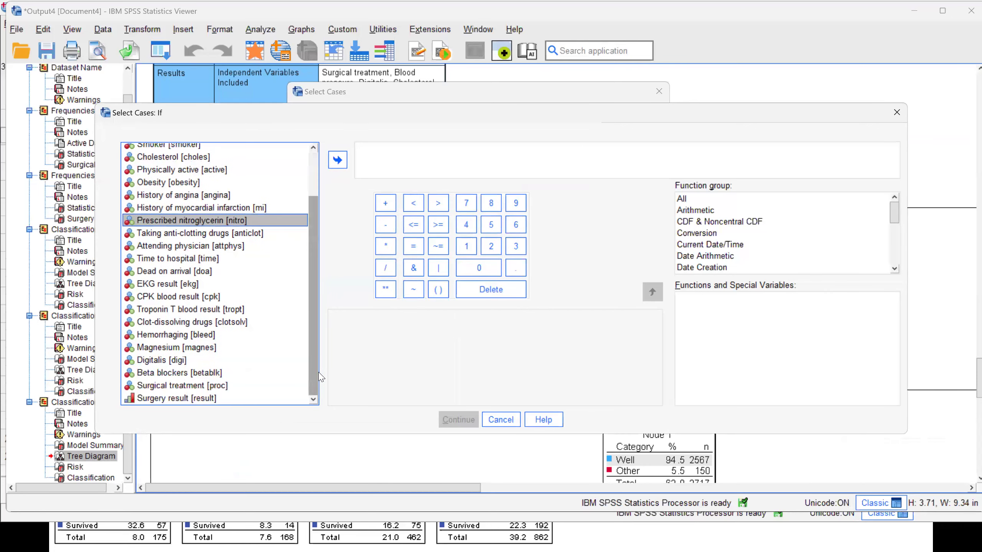
left_click(190, 385)
left_click(338, 160)
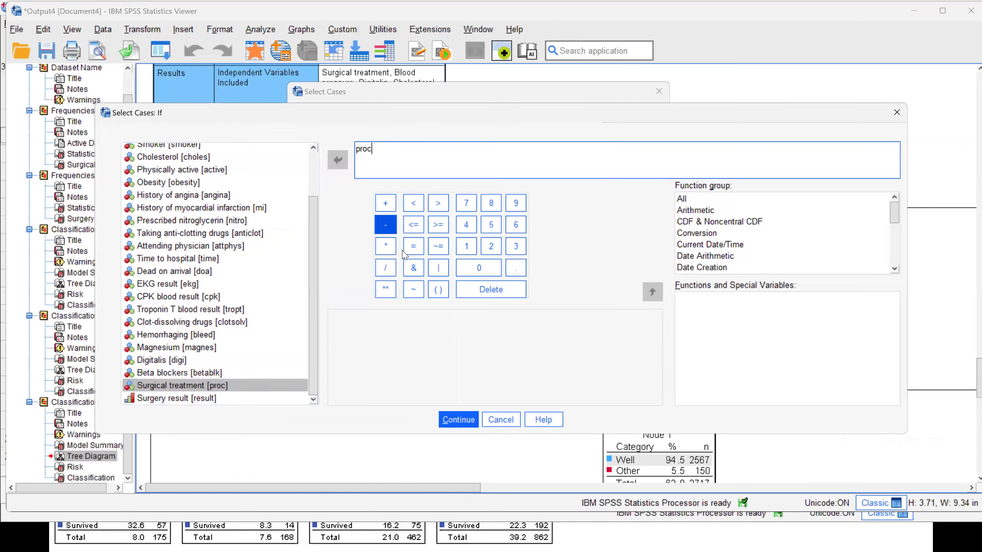
left_click(413, 247)
type("2")
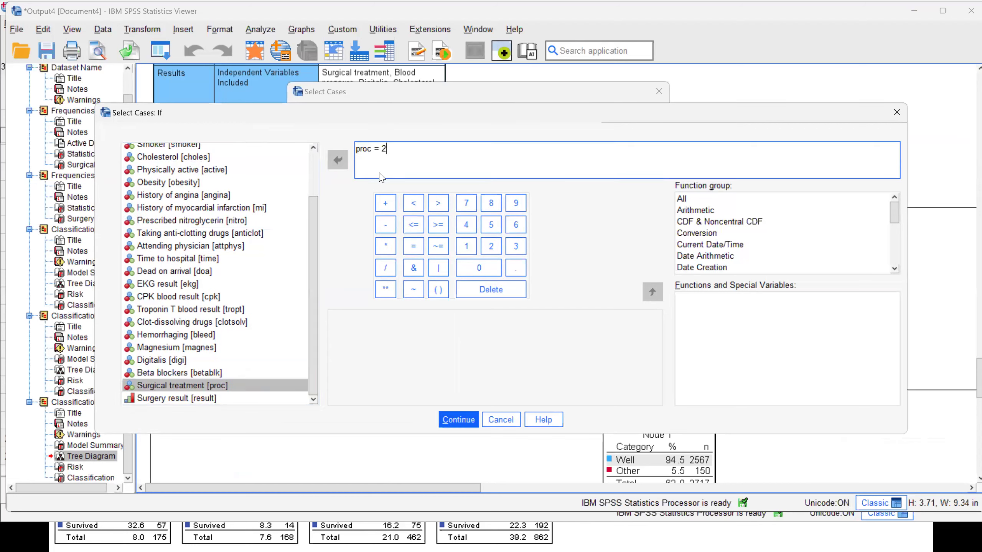
- Check the surgical treatment variable's value labels, accept the condition and apply the selection, filtering out unselected cases
right_click(230, 386)
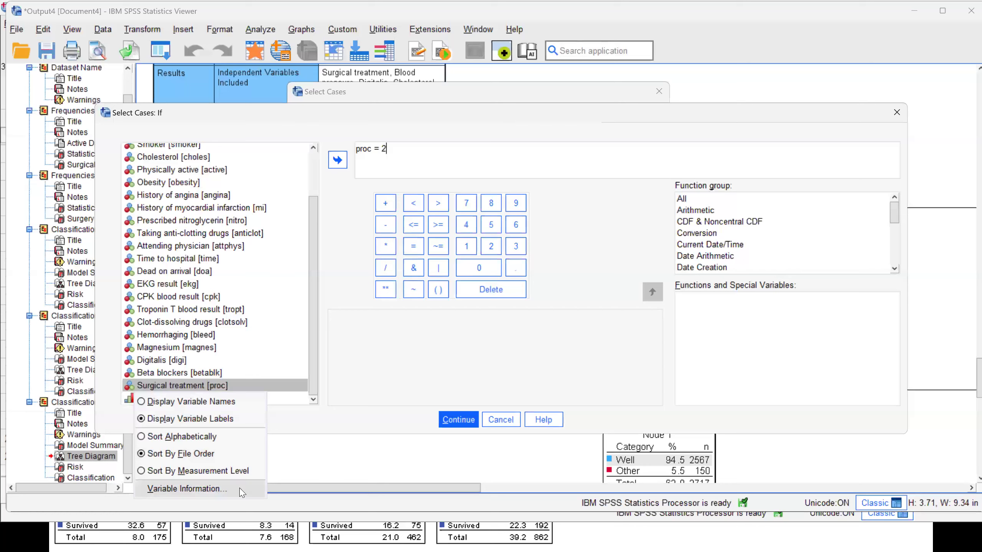
left_click(243, 489)
left_click(486, 466)
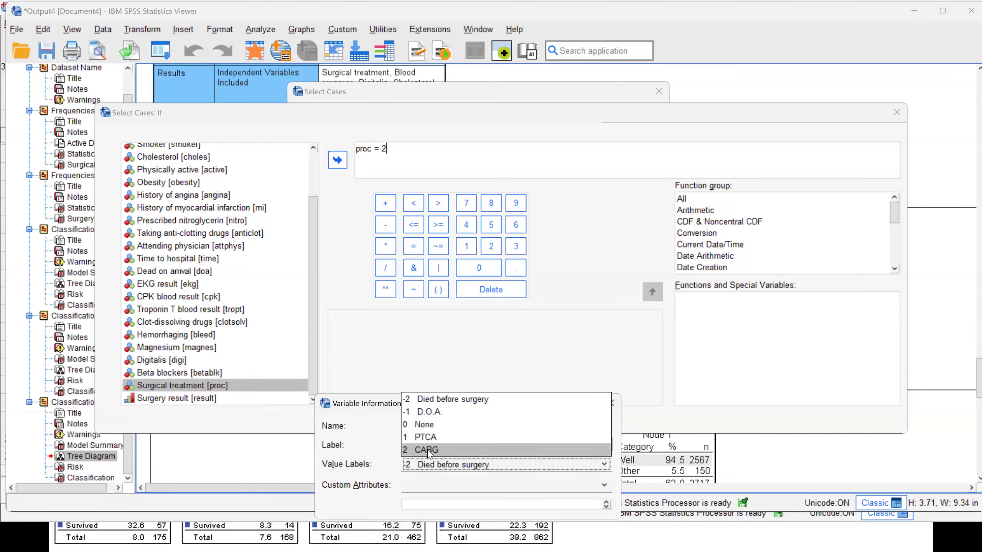
left_click(486, 377)
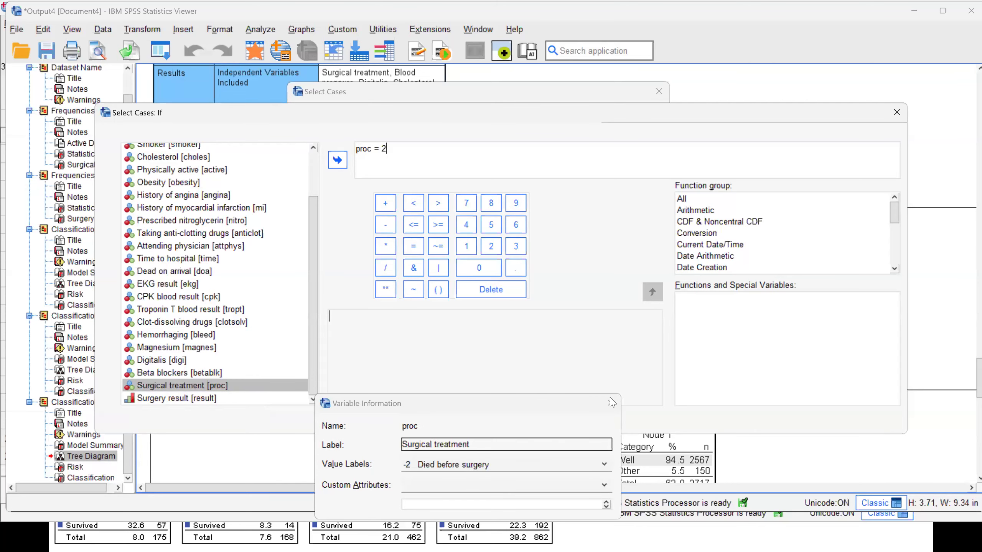
left_click(447, 414)
left_click(449, 416)
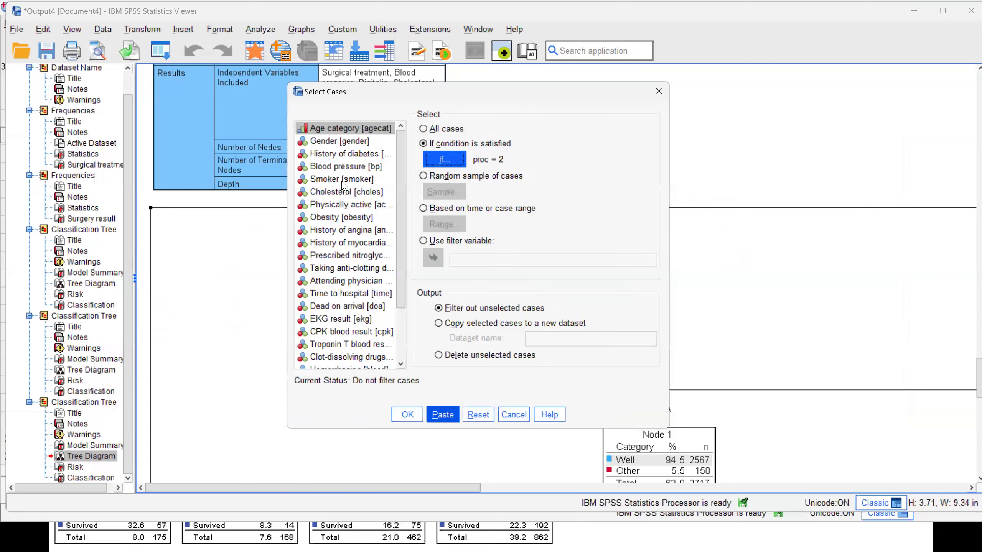
left_click(407, 416)
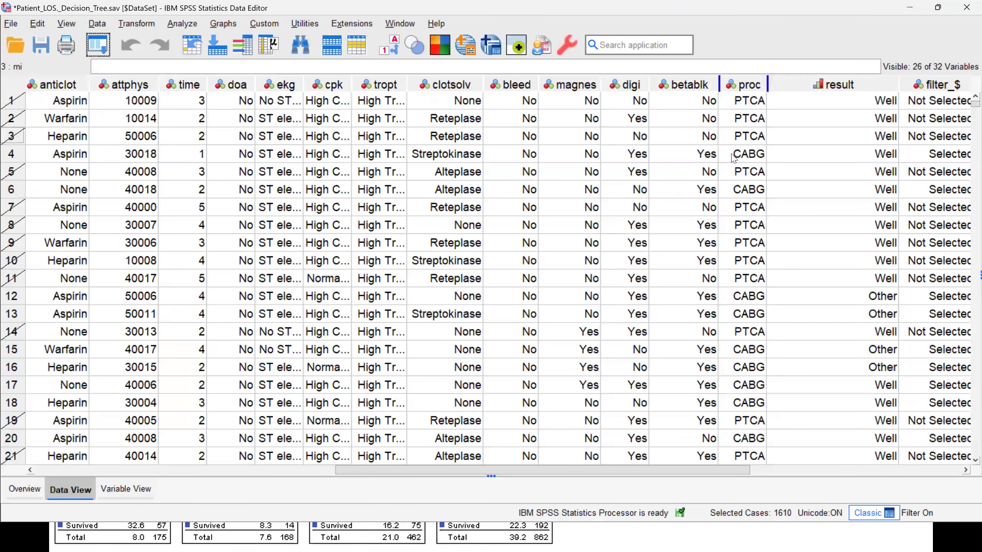
- Run descriptive statistics on the proc column in the data and review the surgical treatment frequencies
right_click(740, 137)
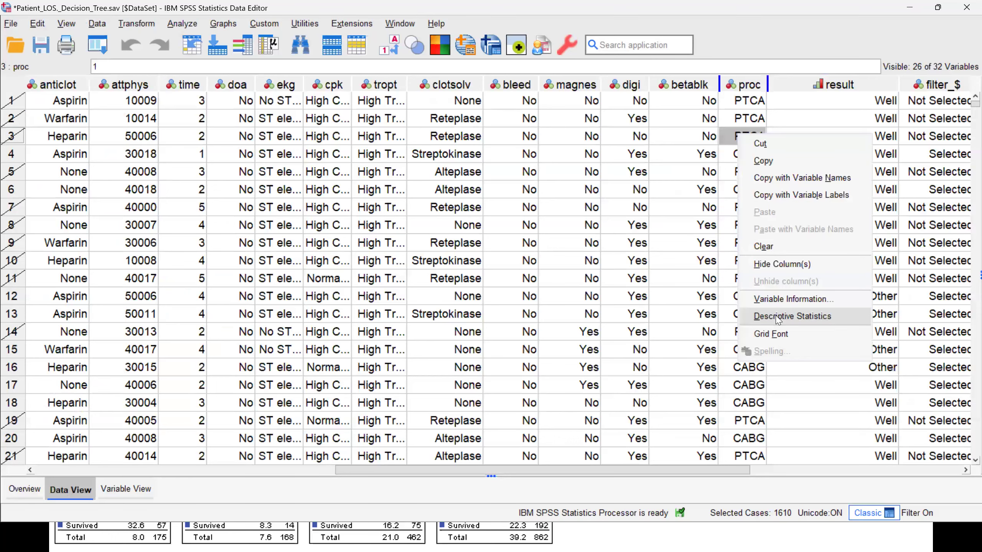
left_click(778, 316)
left_click(209, 450)
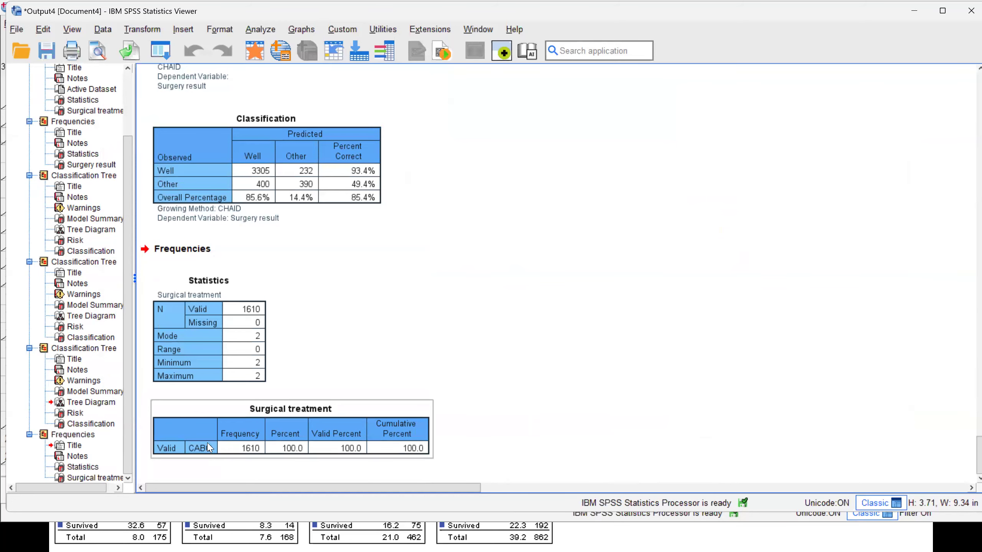
- Reopen the decision tree setup, check its independent variables and run the surgery result tree on the filtered CABG cases
left_click(161, 56)
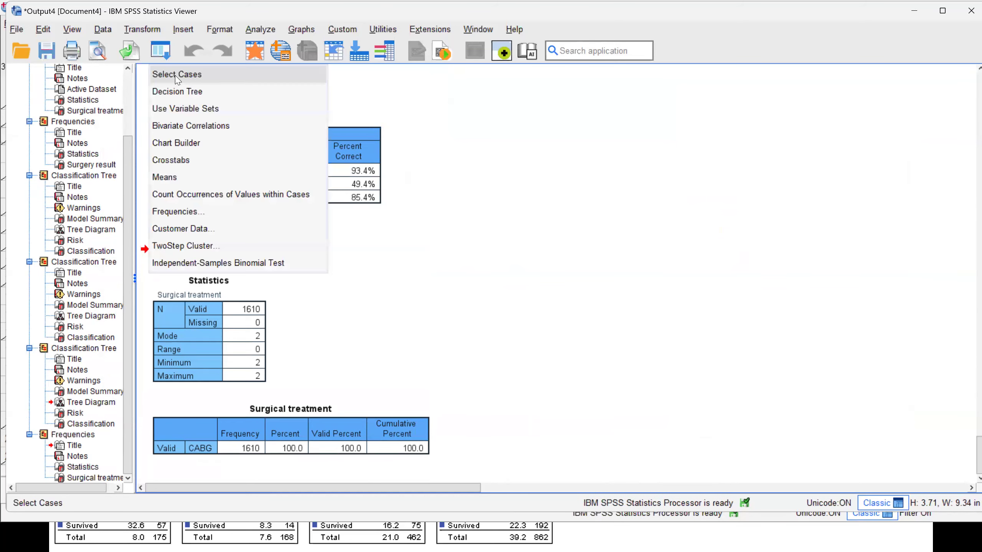
left_click(180, 91)
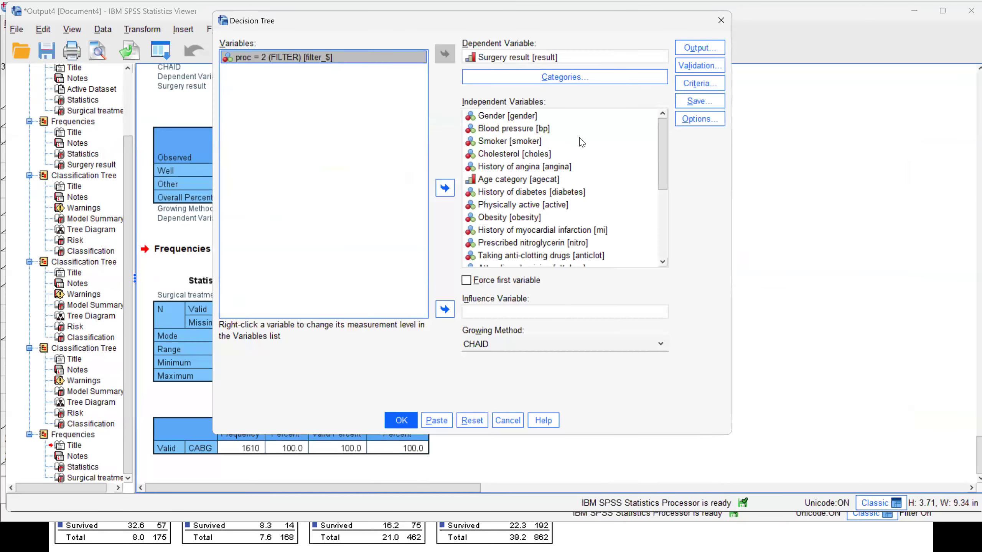
scroll(580, 163, "down", 4)
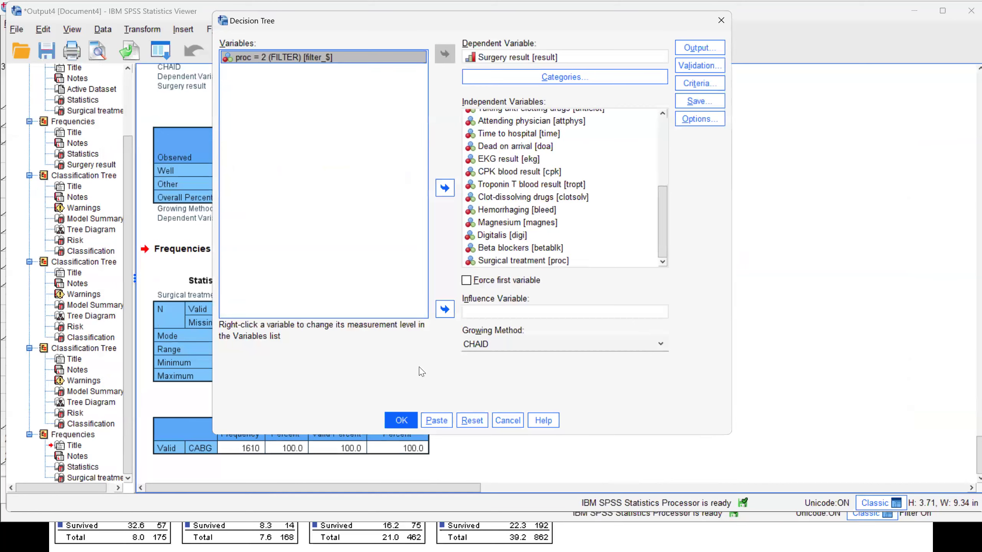
left_click(400, 420)
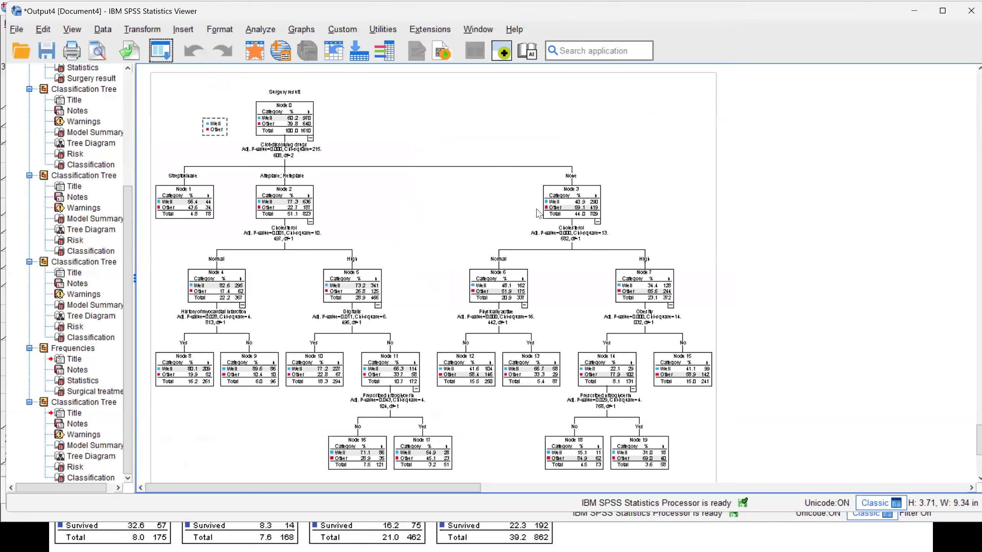
- Open the new surgery result tree diagram in a maximized Tree Editor at 150% zoom
left_click(538, 212)
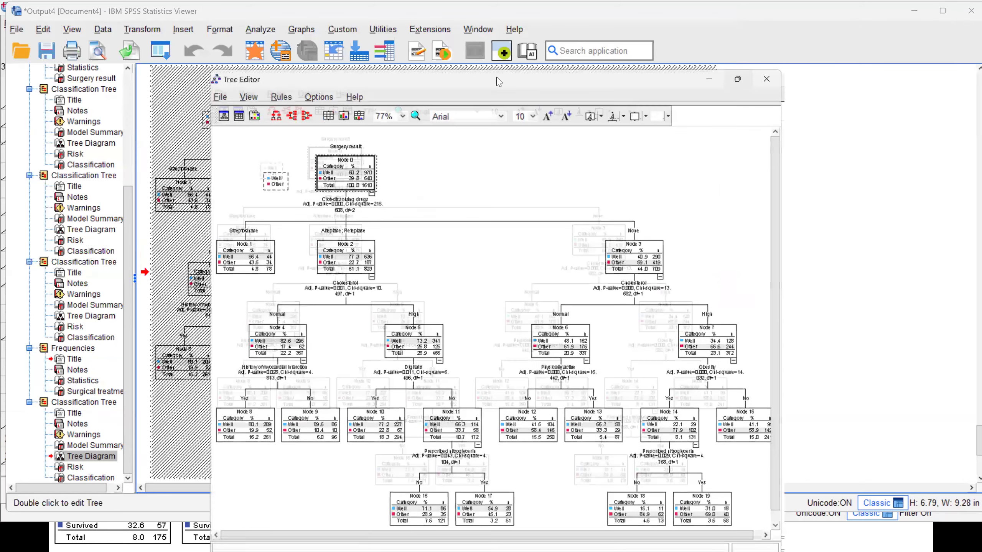
left_click(736, 80)
left_click(193, 44)
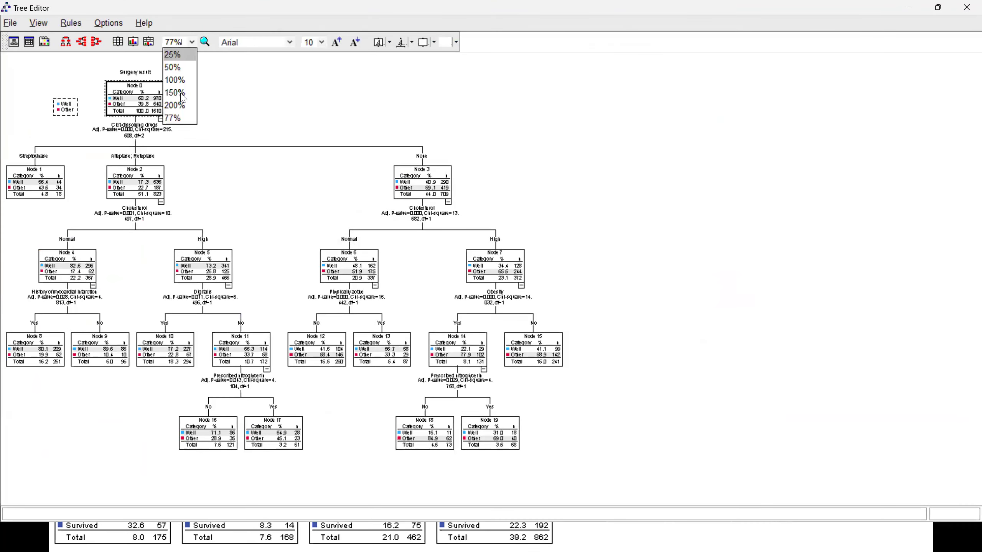
left_click(180, 92)
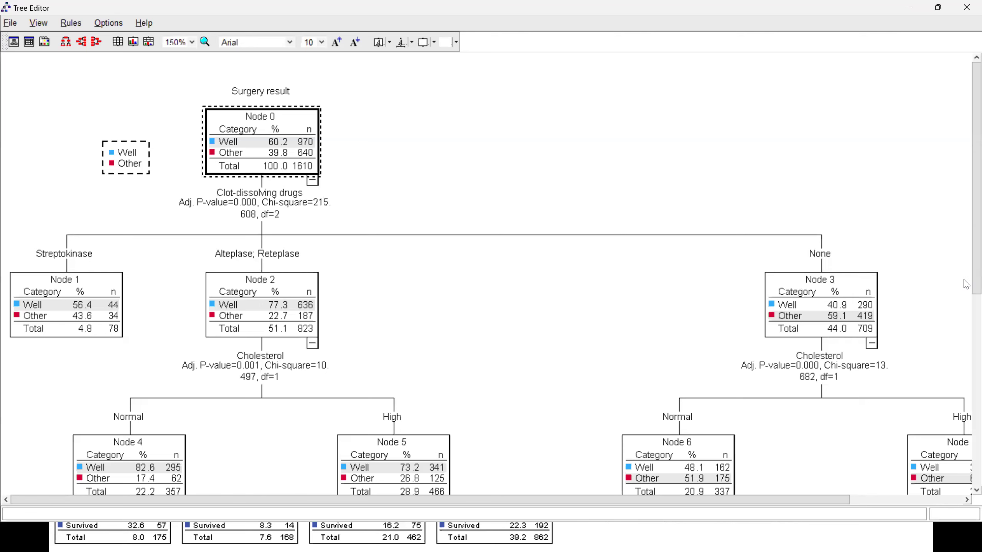
- Examine the CABG tree's splits from clot-dissolving drugs down to prescribed nitroglycerin, including the Node 7 branch, and close the Tree Editor
scroll(966, 347, "down", 3)
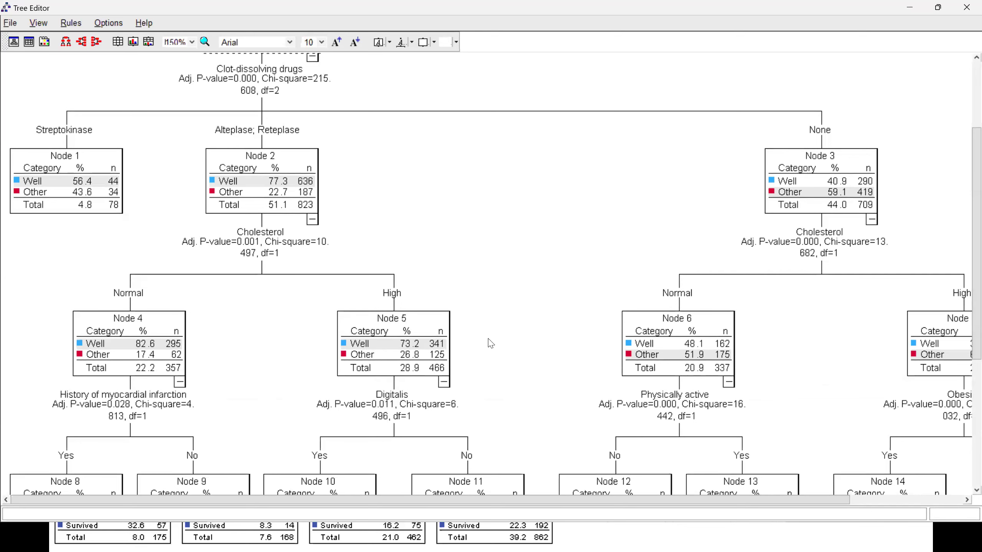
left_click(964, 317)
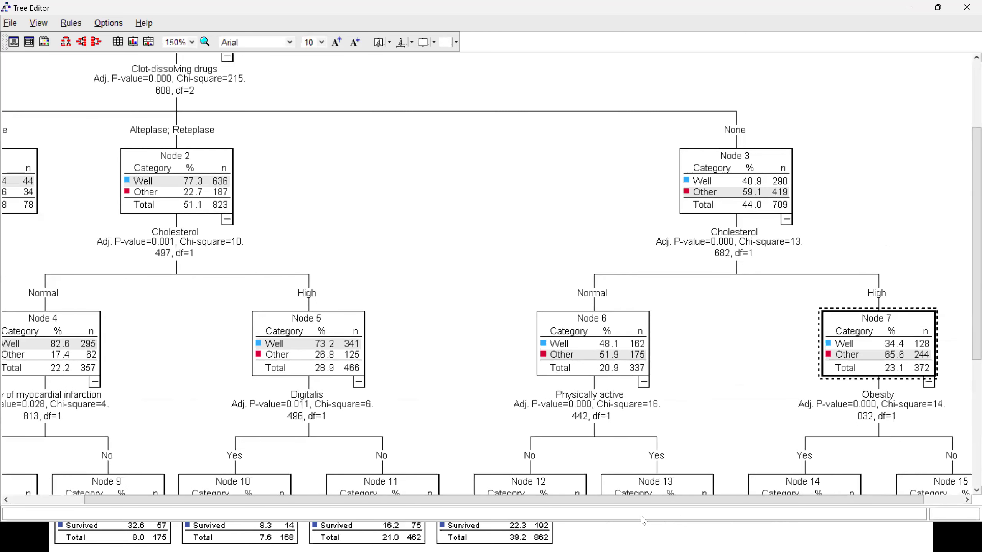
left_click_drag(640, 500, 562, 501)
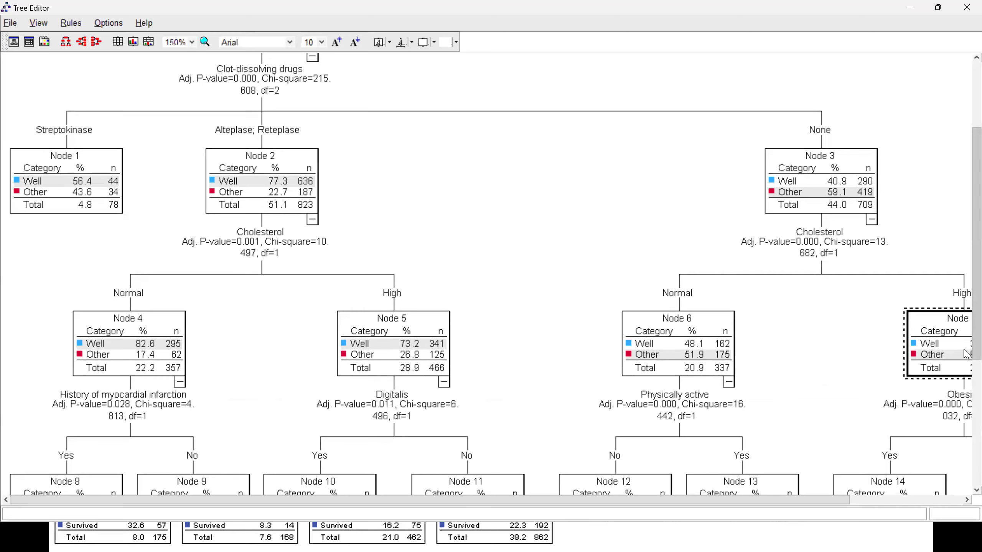
scroll(965, 410, "down", 6)
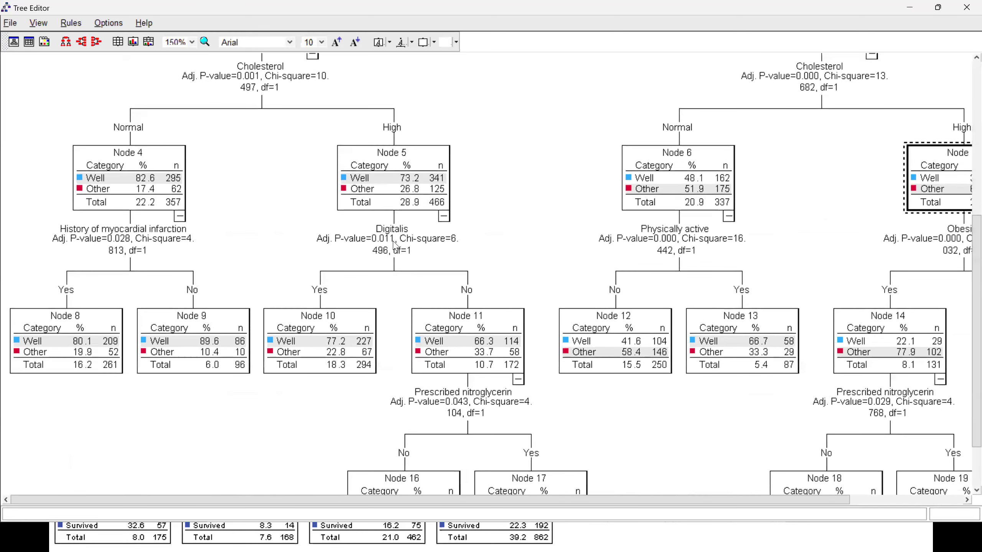
scroll(966, 348, "up", 4)
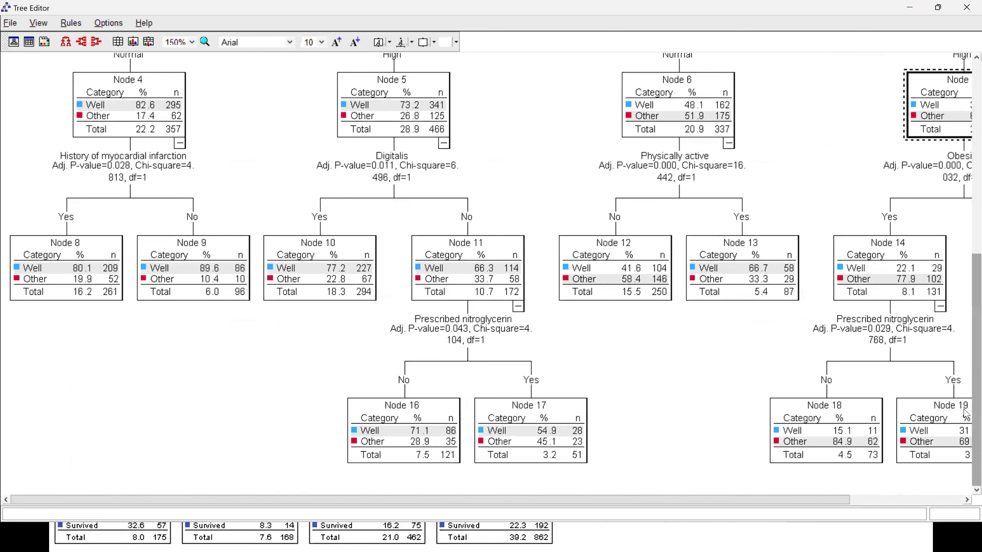
scroll(965, 205, "up", 6)
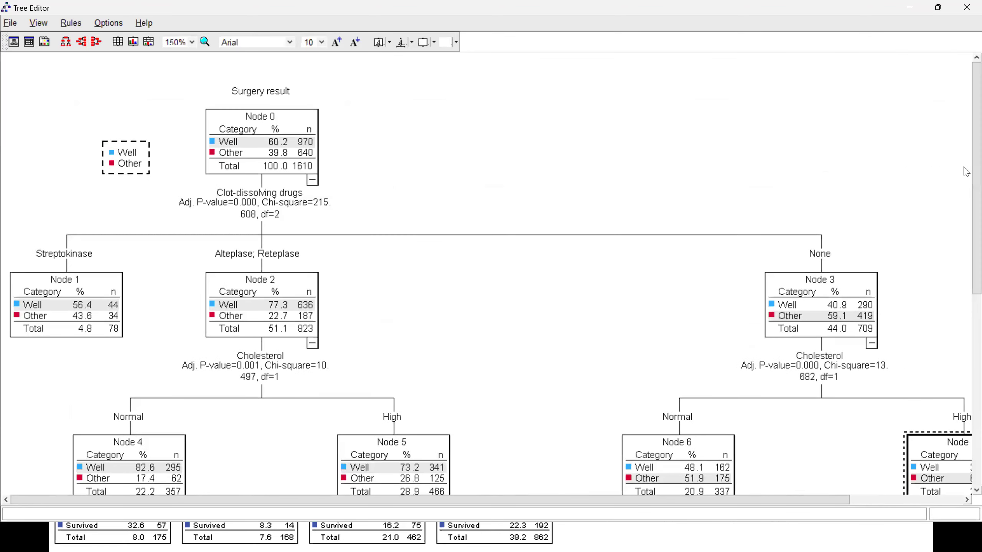
left_click(965, 12)
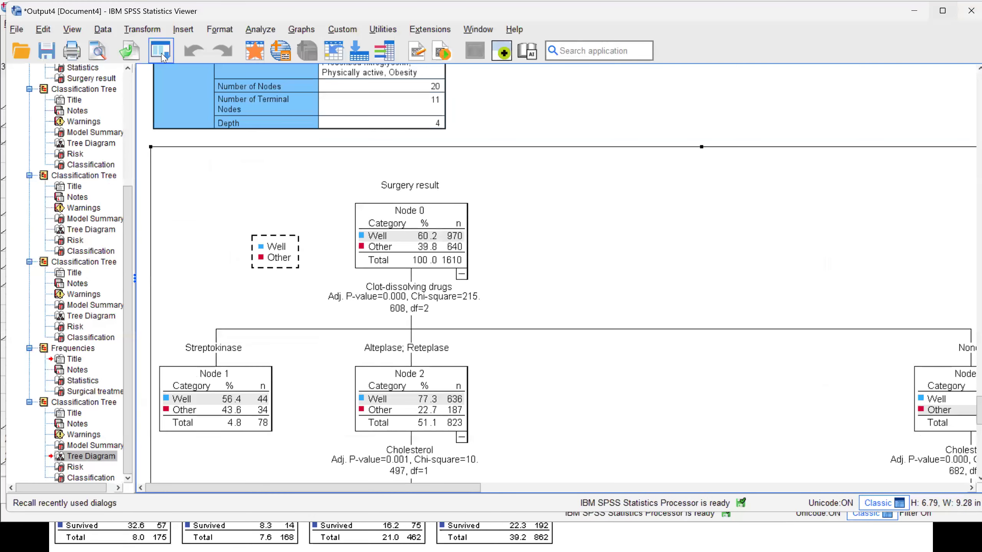
- Reopen the decision tree setup, choose to save the predicted value and predicted probabilities as variables, and run the tree again
left_click(162, 56)
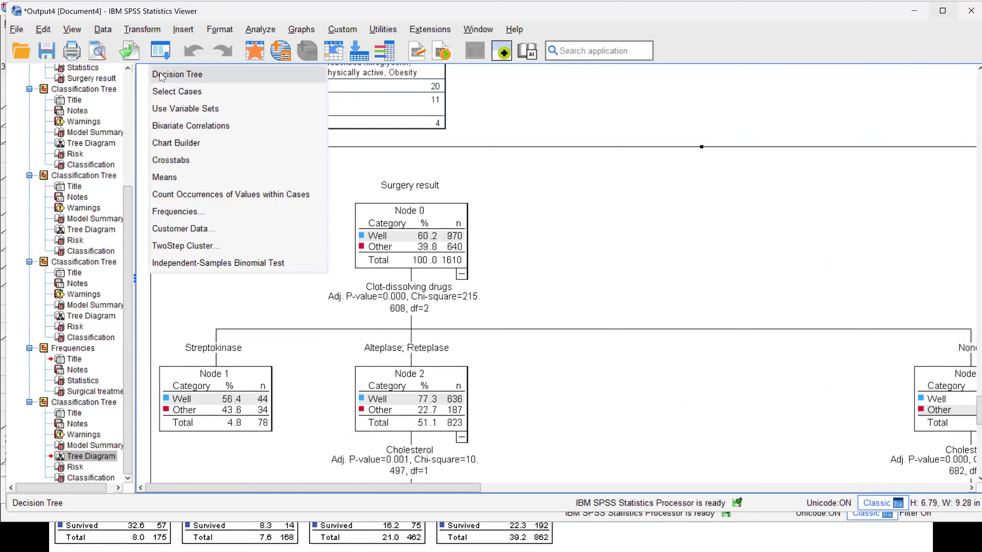
left_click(161, 75)
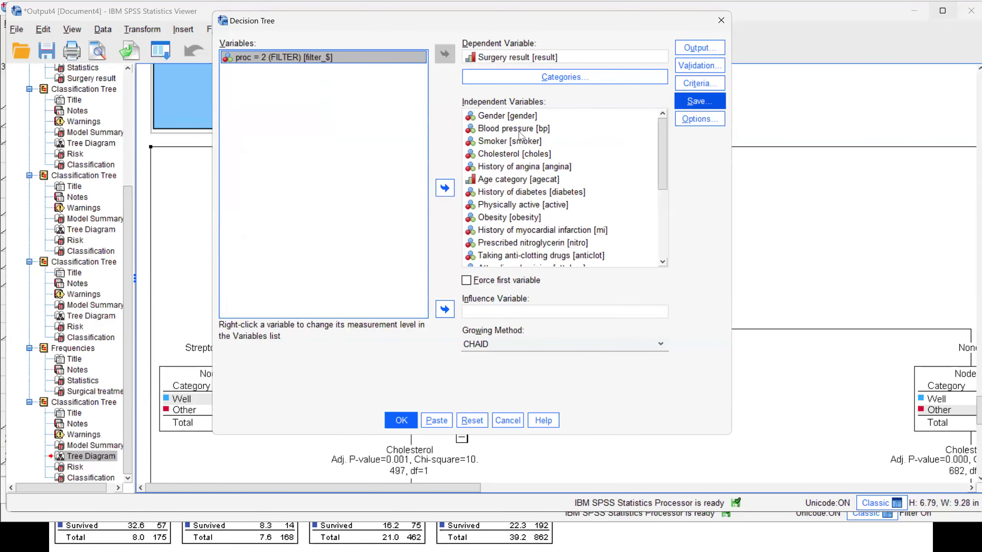
left_click(690, 103)
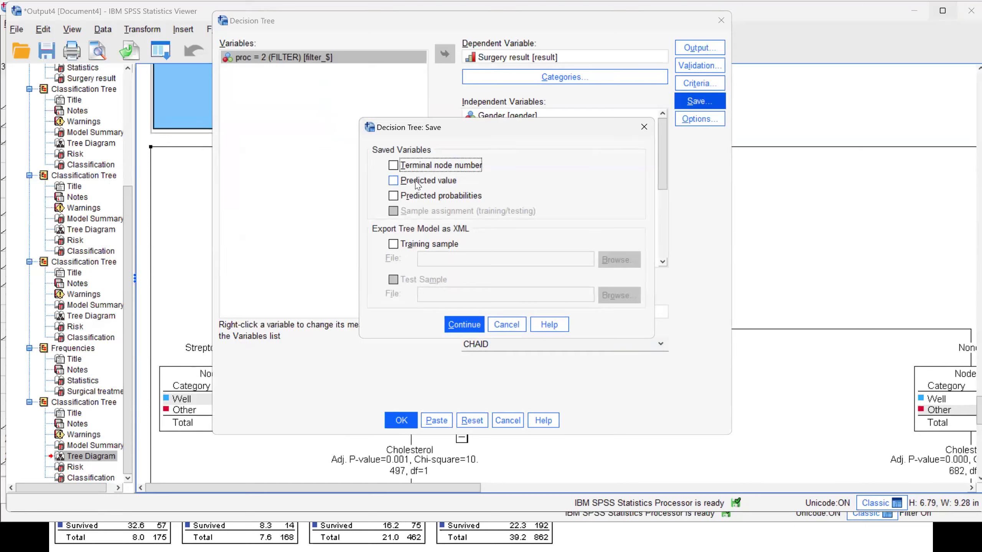
left_click(417, 181)
left_click(430, 196)
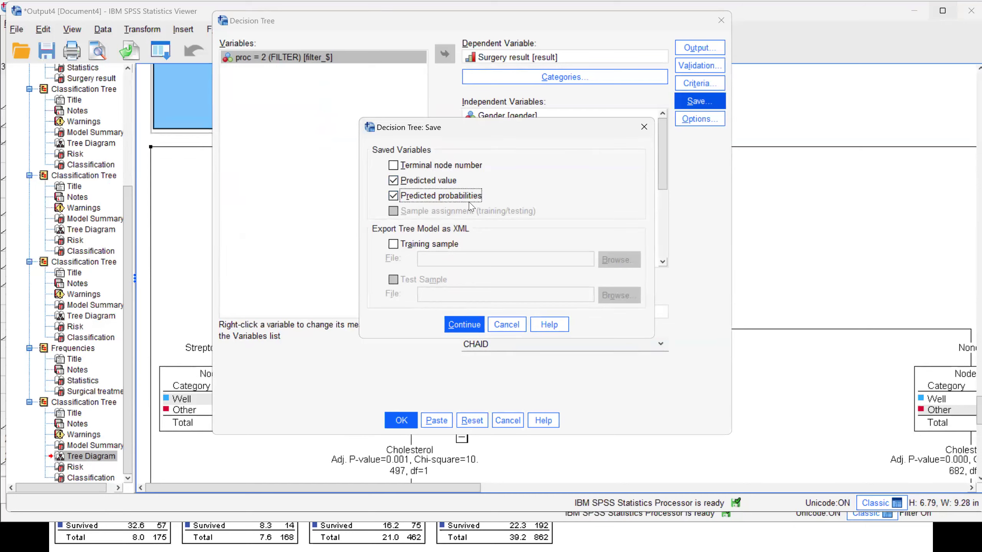
left_click(463, 325)
left_click(401, 421)
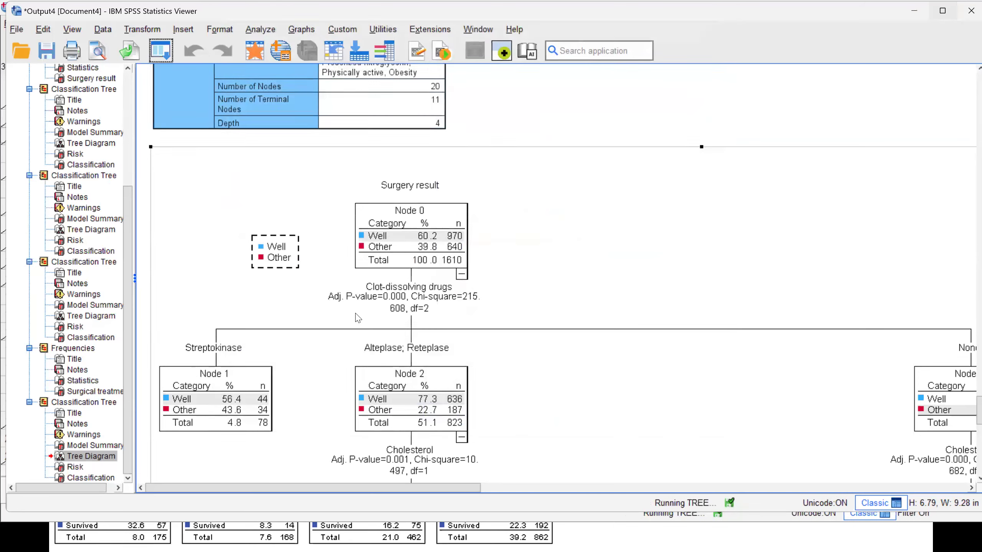
- Go to the dataset and examine the saved prediction columns beside the filter variable for the selected CABG cases
left_click(250, 58)
left_click_drag(579, 471, 786, 469)
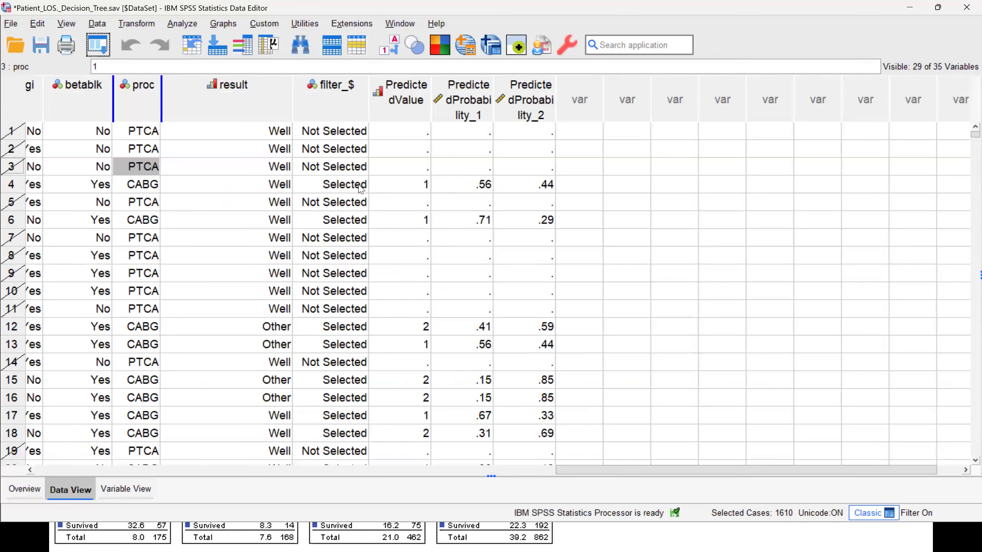
left_click(339, 188)
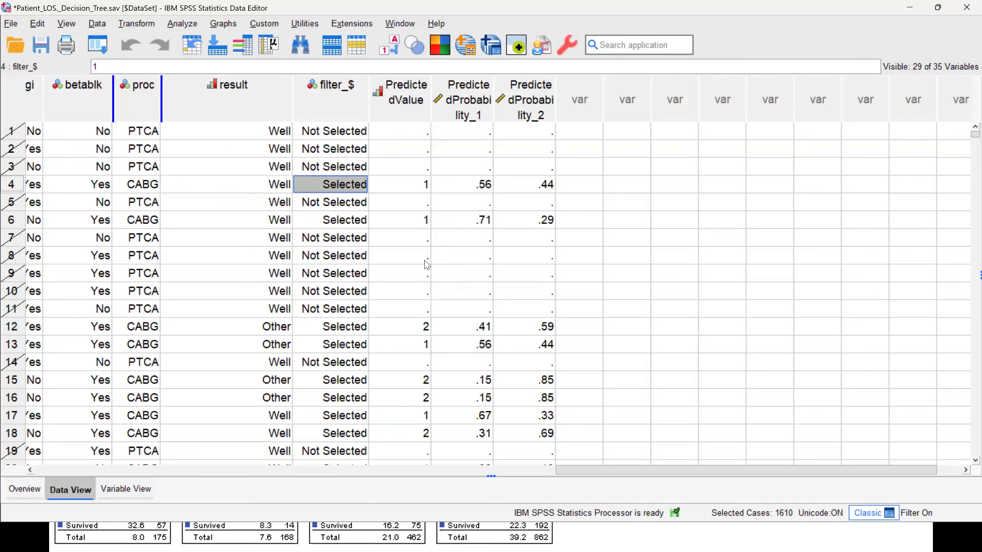
scroll(427, 288, "down", 11)
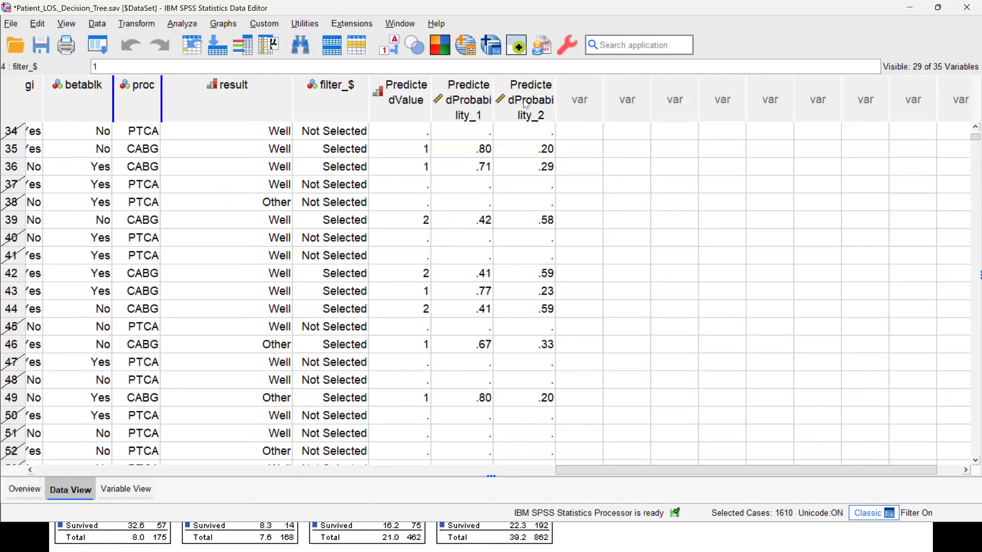
- Widen the PredictedProbability_1, PredictedProbability_2 and PredictedValue columns and review the predictions further down the data
left_click_drag(501, 80, 557, 80)
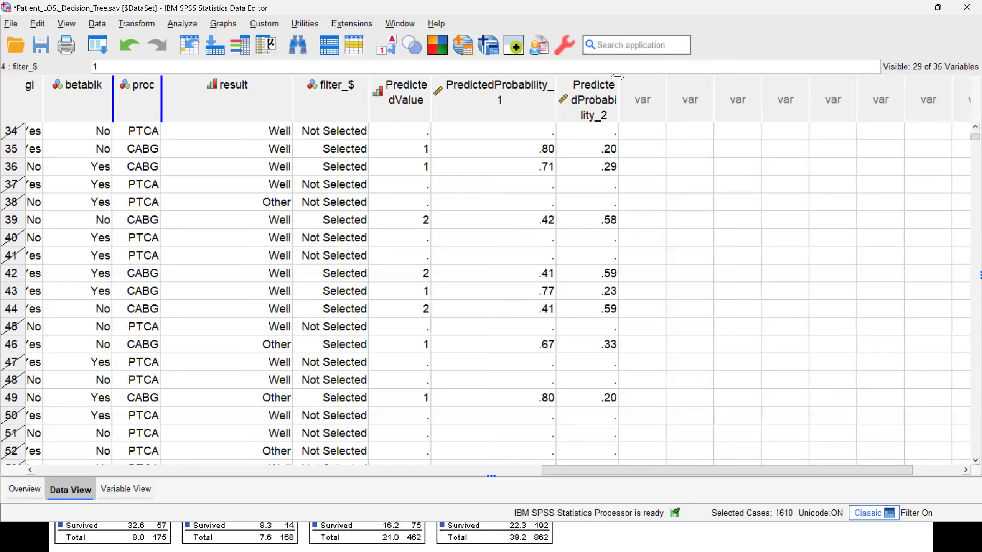
left_click_drag(618, 79, 697, 73)
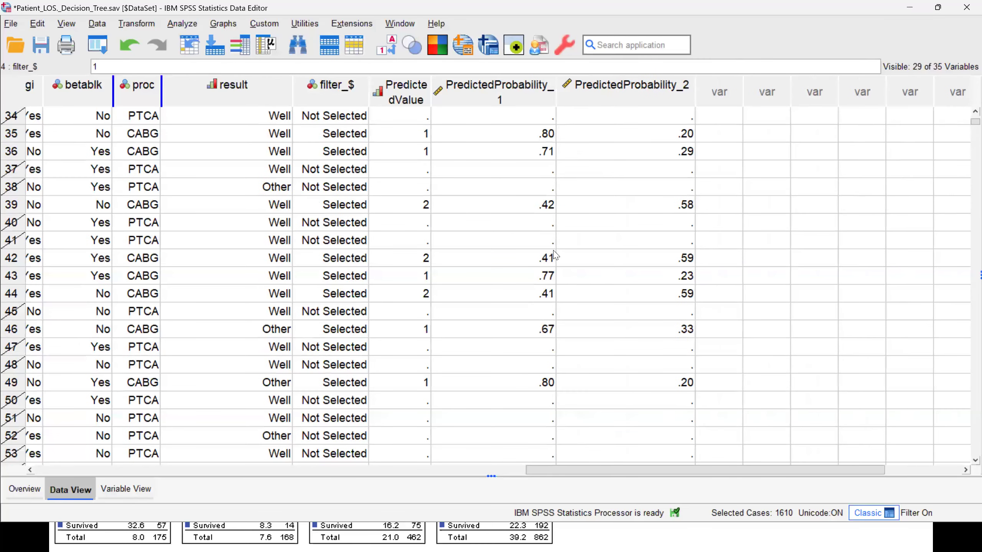
left_click_drag(432, 96, 500, 78)
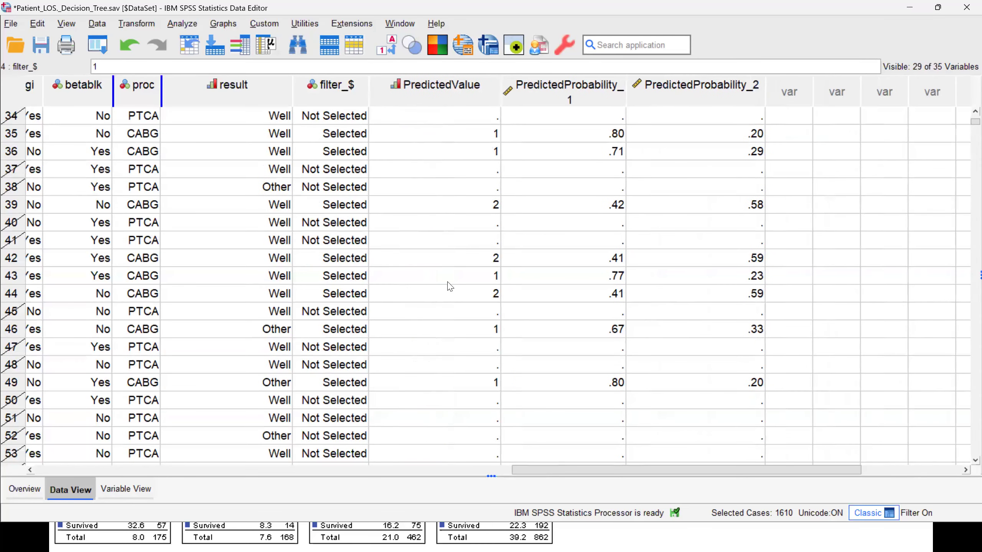
scroll(438, 311, "down", 11)
scroll(438, 311, "down", 11)
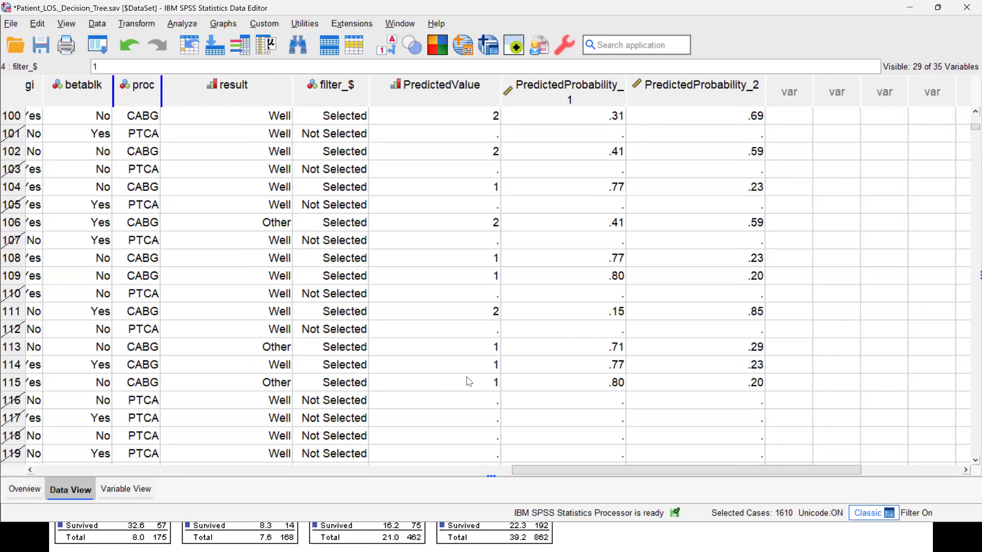
scroll(469, 381, "down", 11)
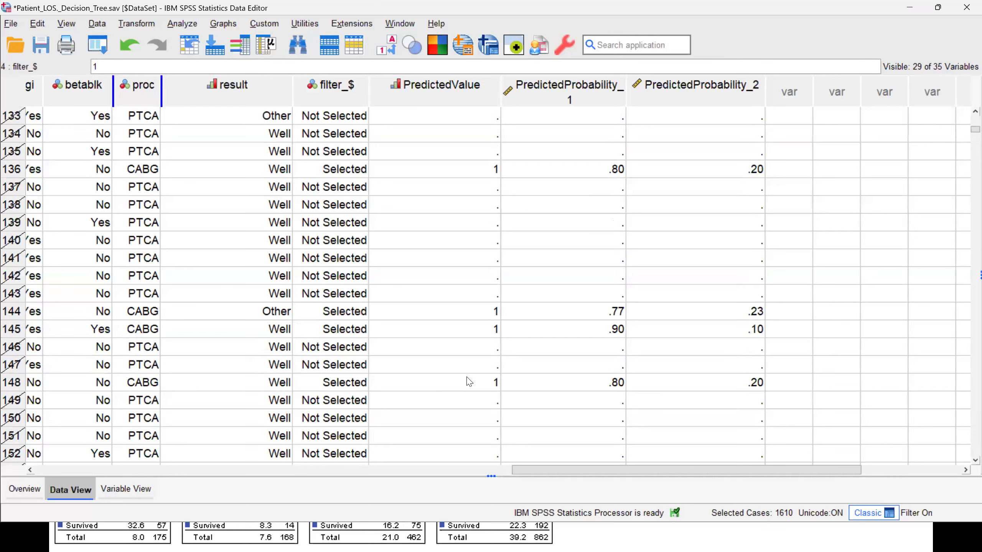
- Return to the output viewer and open the latest surgery result tree for editing at 150% zoom
left_click(411, 24)
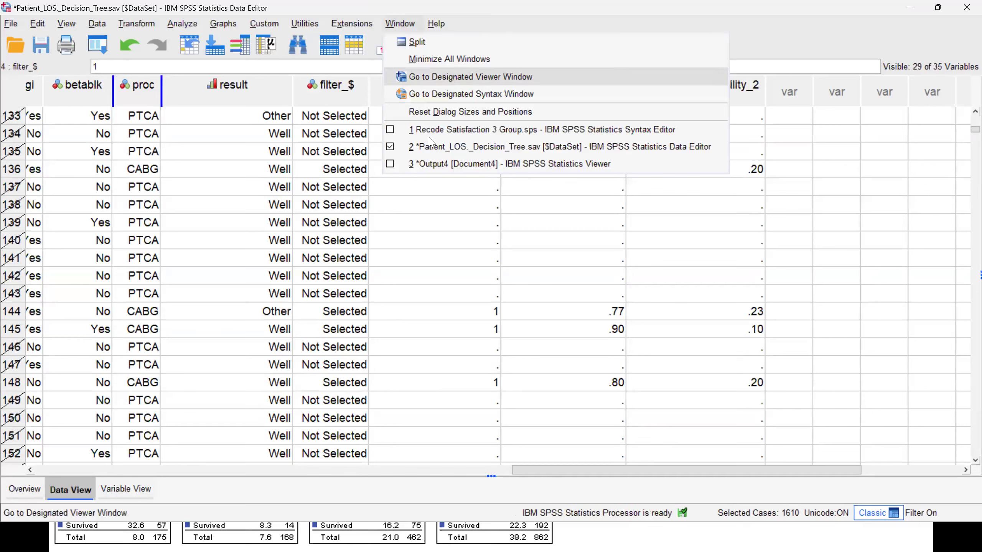
left_click(439, 164)
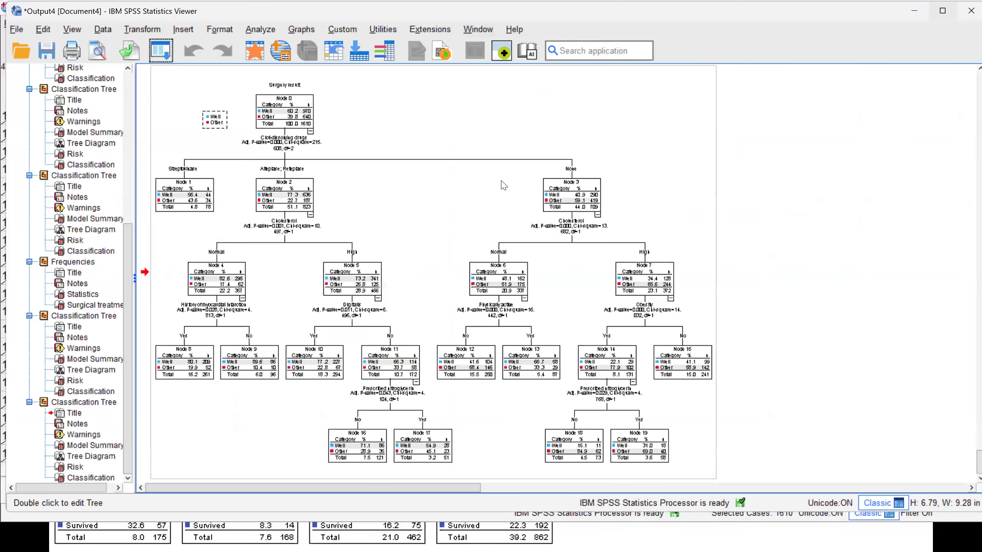
double_click(503, 185)
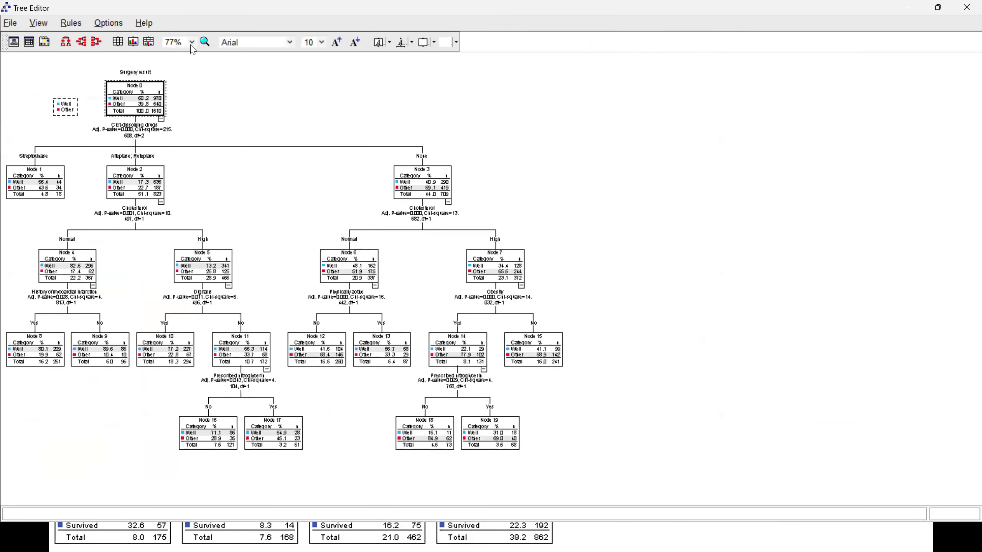
left_click(193, 41)
left_click(185, 96)
- Examine the latest tree's branches and terminal nodes that underlie the saved predictions, and close the Tree Editor
scroll(430, 434, "down", 1)
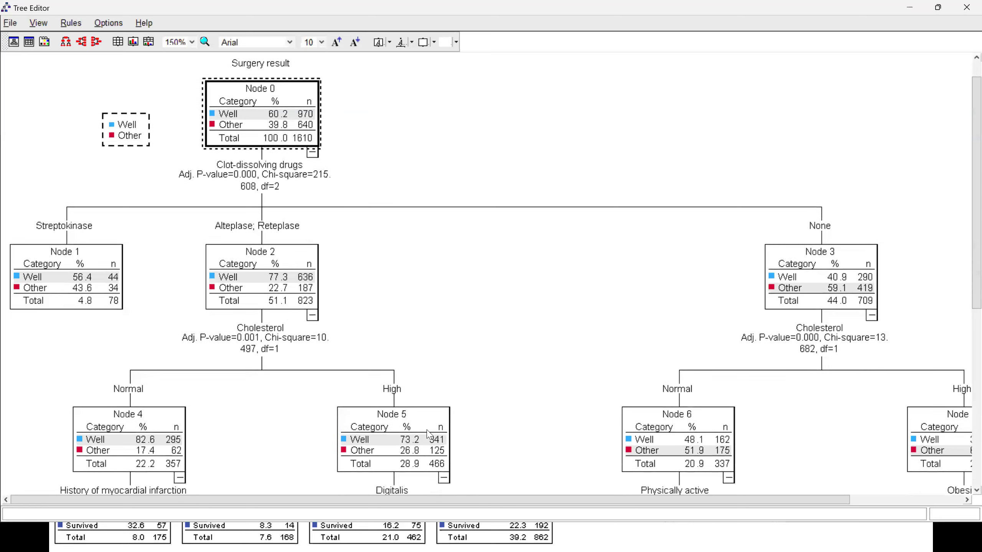
scroll(483, 429, "down", 4)
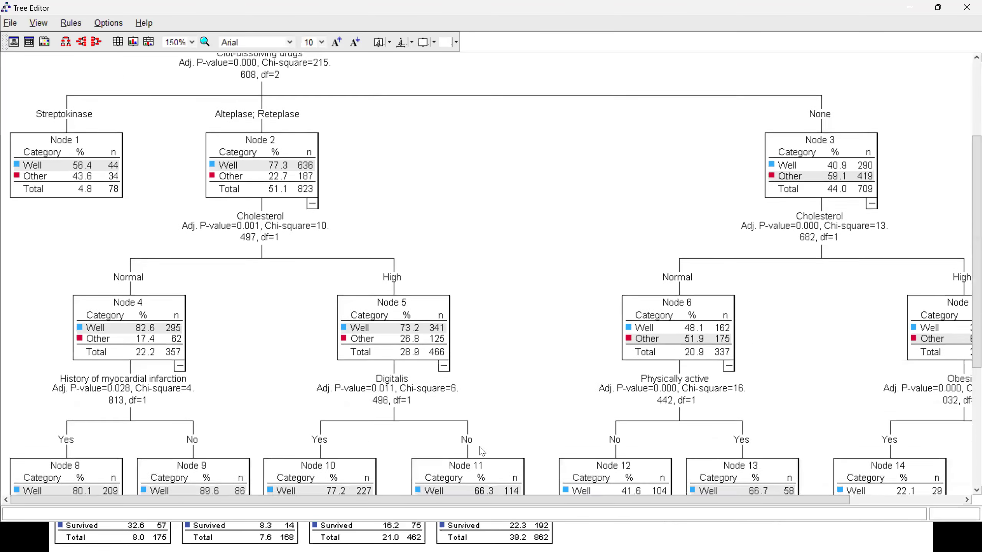
scroll(482, 451, "down", 8)
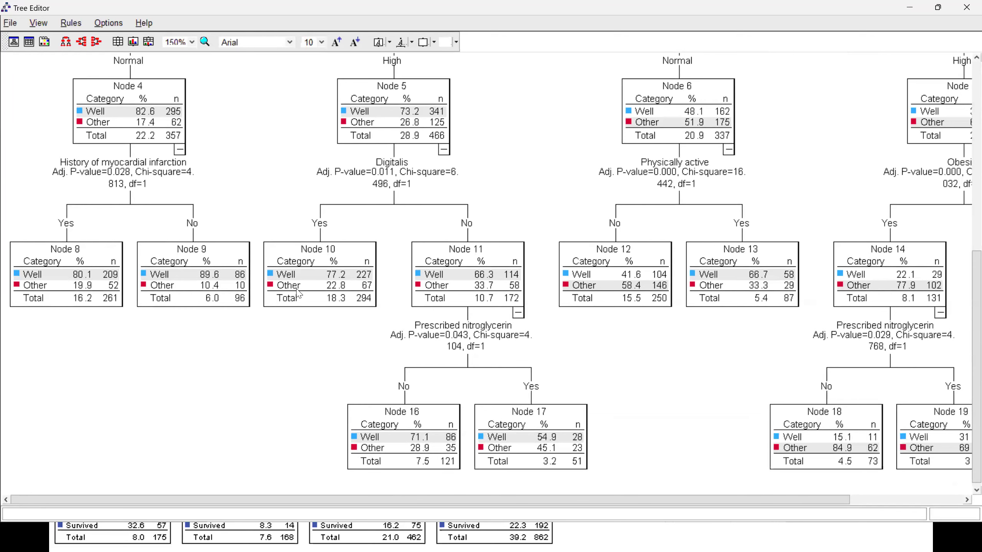
scroll(717, 197, "up", 1)
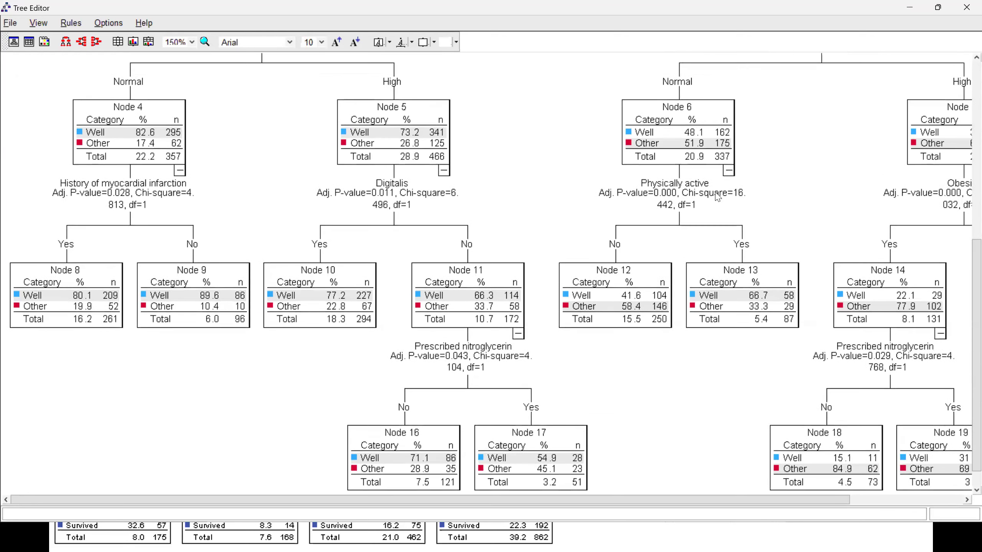
scroll(717, 197, "up", 2)
left_click(963, 9)
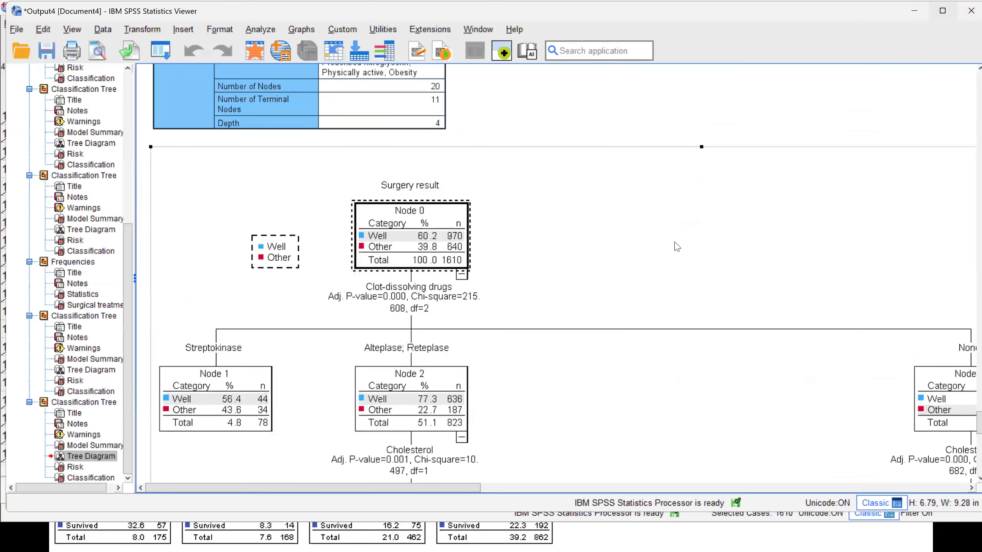
- Go back to the dataset, switch to the running PowerPoint slide show and advance from the CHAID slide to the satisfaction modelling slide
left_click(527, 128)
left_click(250, 55)
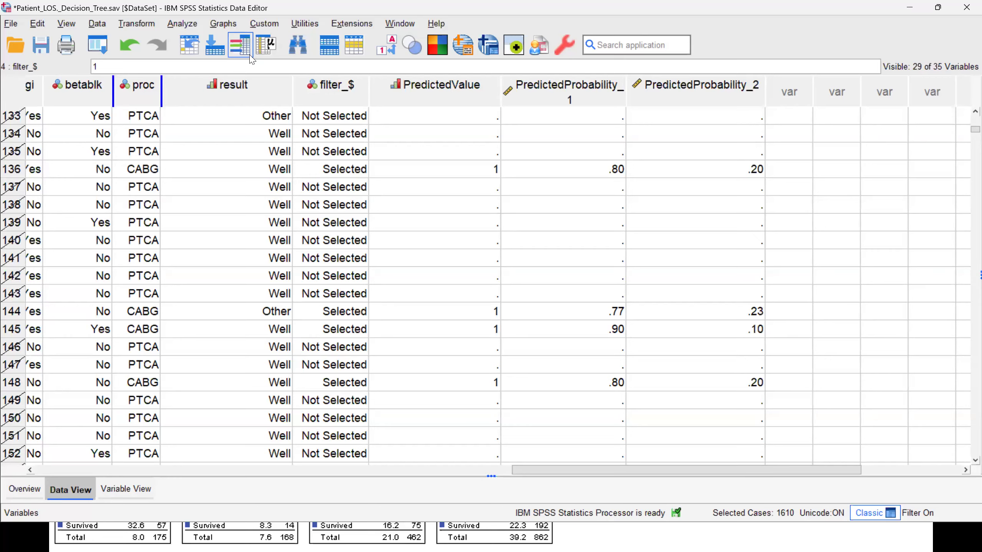
key("alt+Tab")
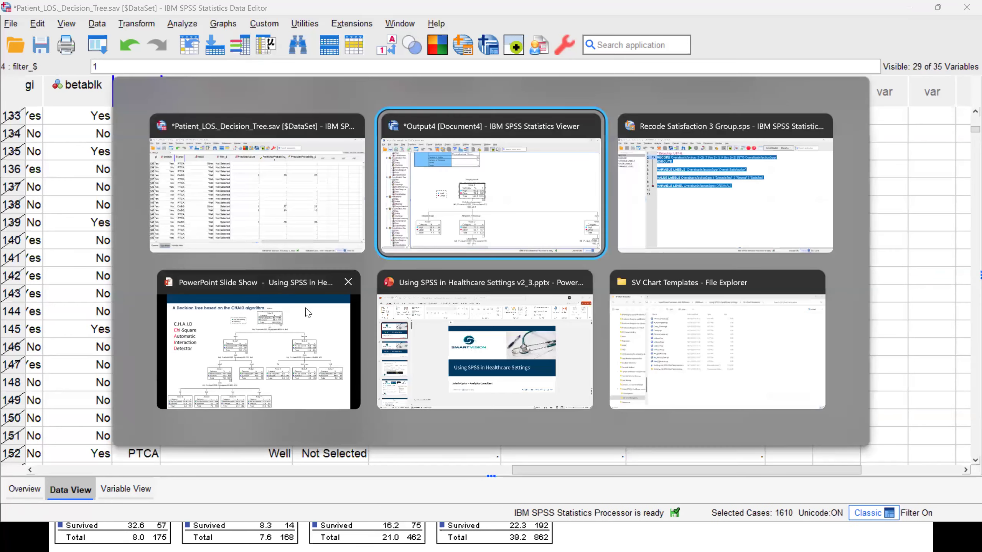
left_click(282, 309)
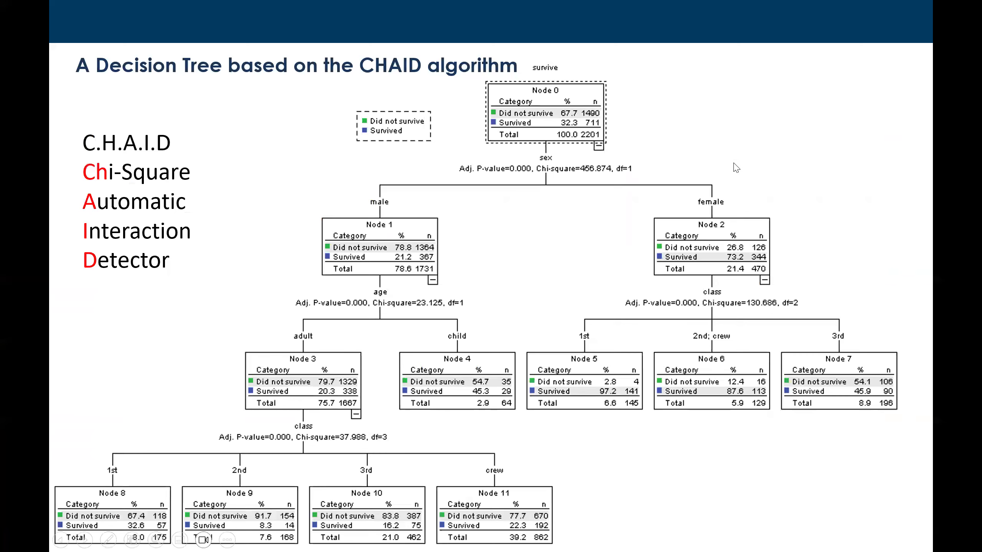
left_click(733, 163)
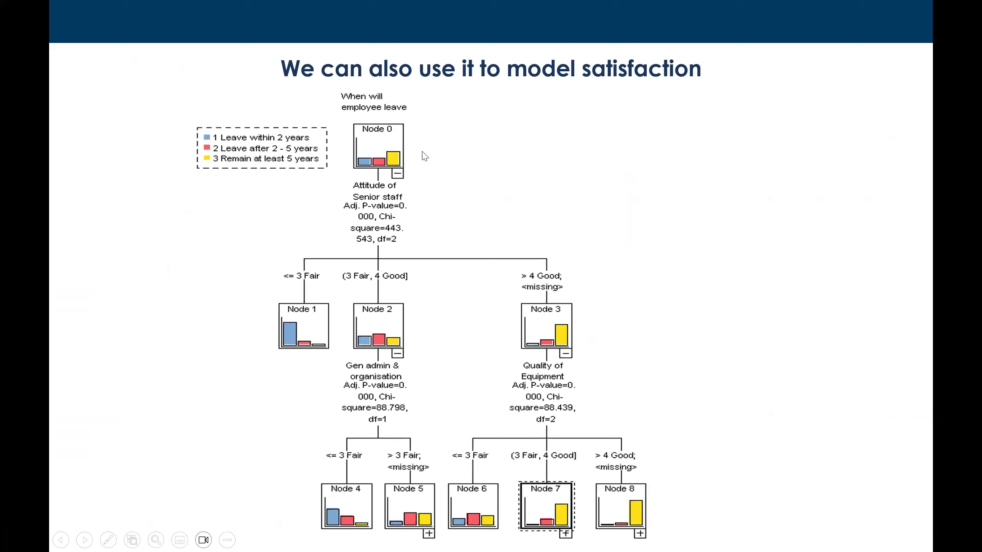